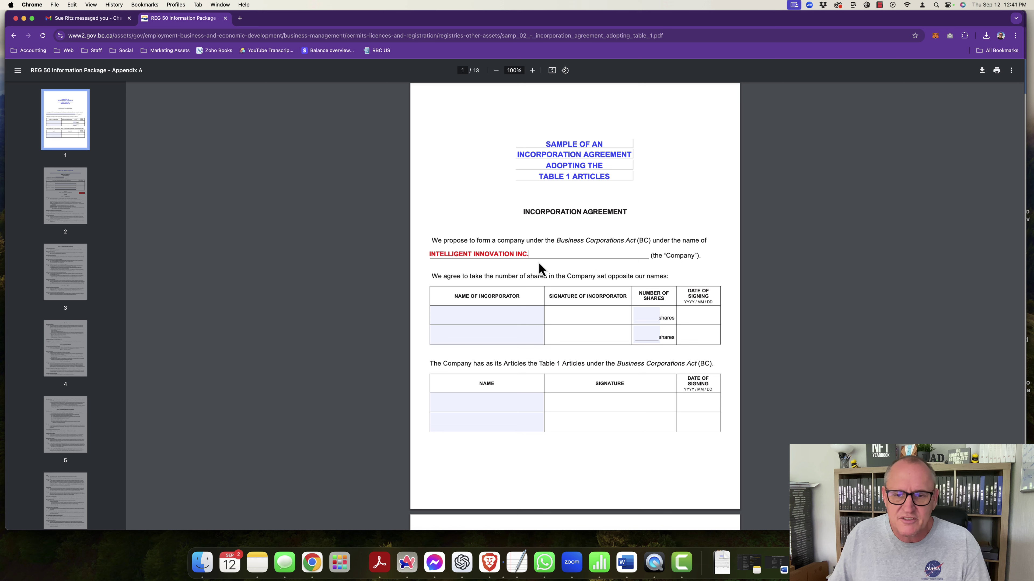
Step: Enter the incorporator's name with 1000 shares in the first table
scroll(524, 258, "down", 3)
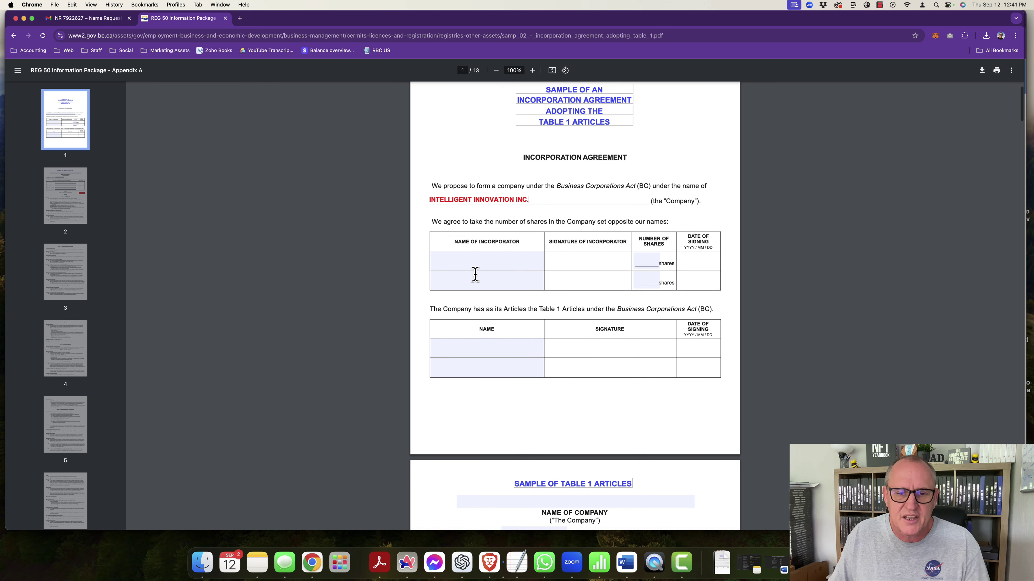
left_click(474, 261)
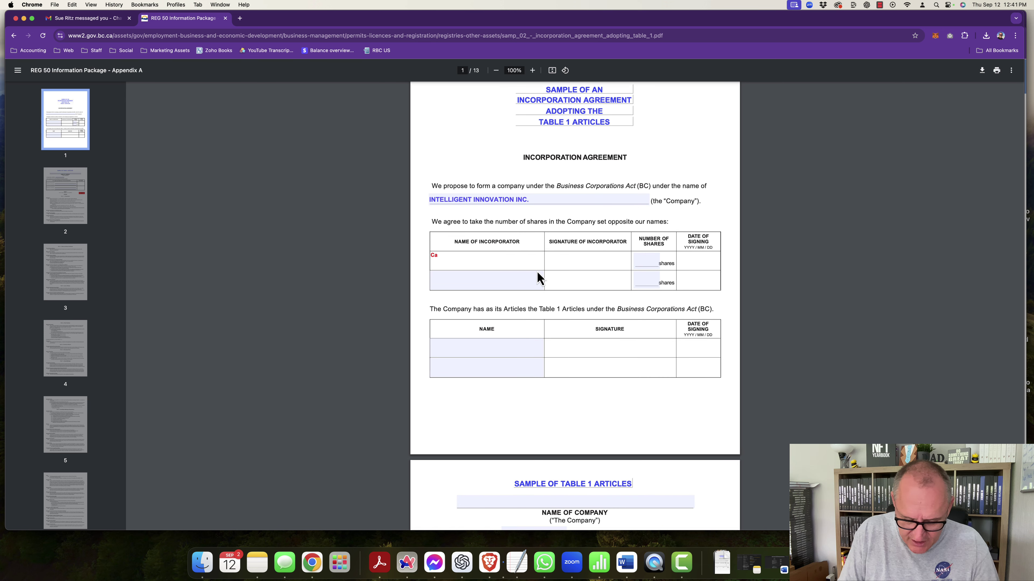
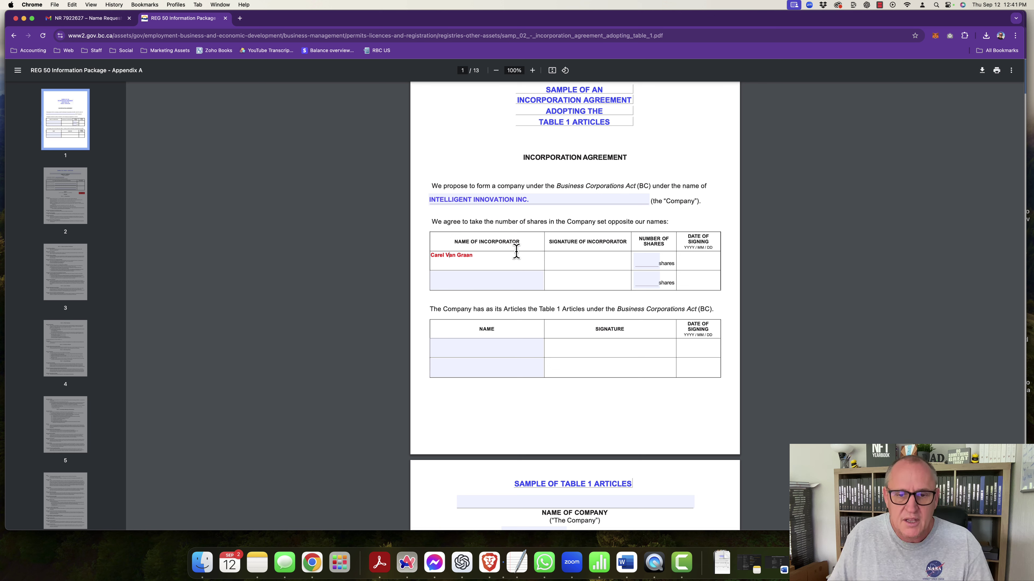
left_click(646, 258)
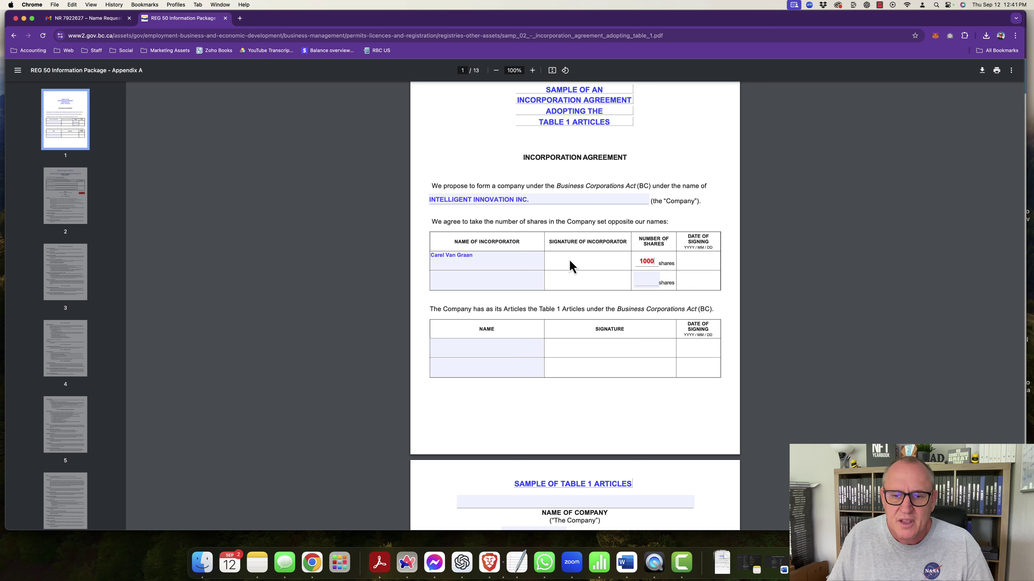
left_click(580, 264)
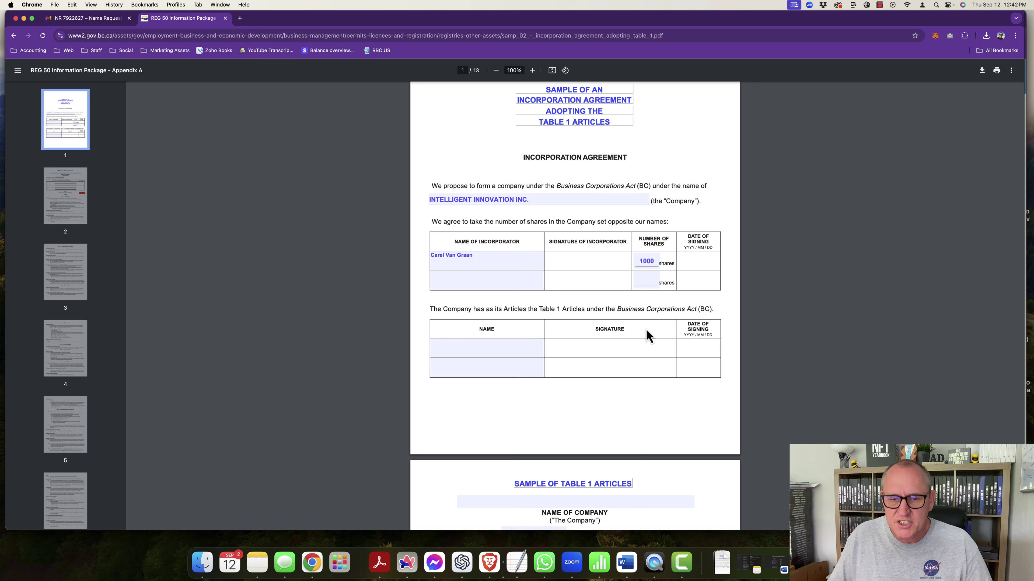
Step: Enter the incorporator's full name in the second table's Name cell
left_click(485, 347)
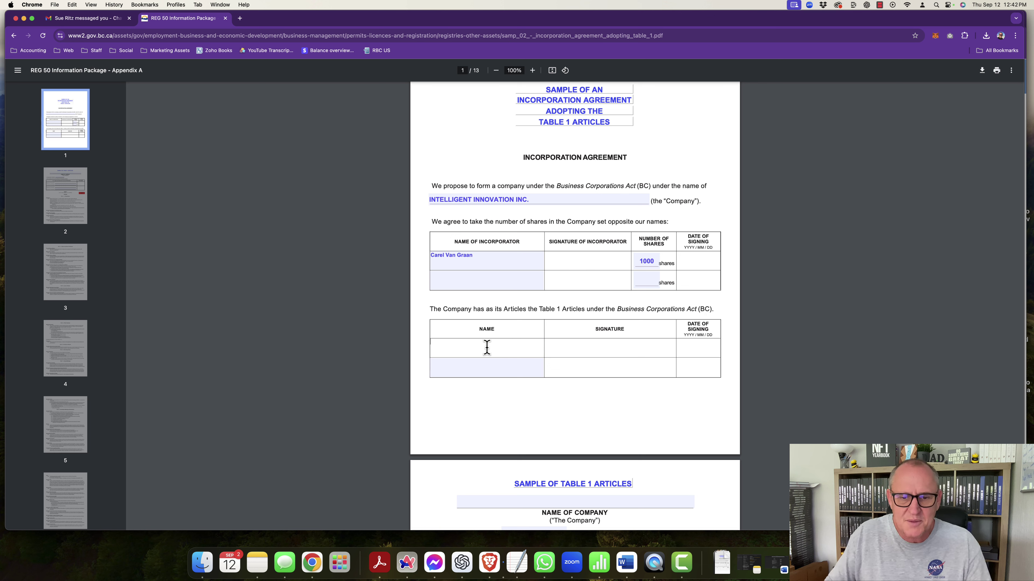
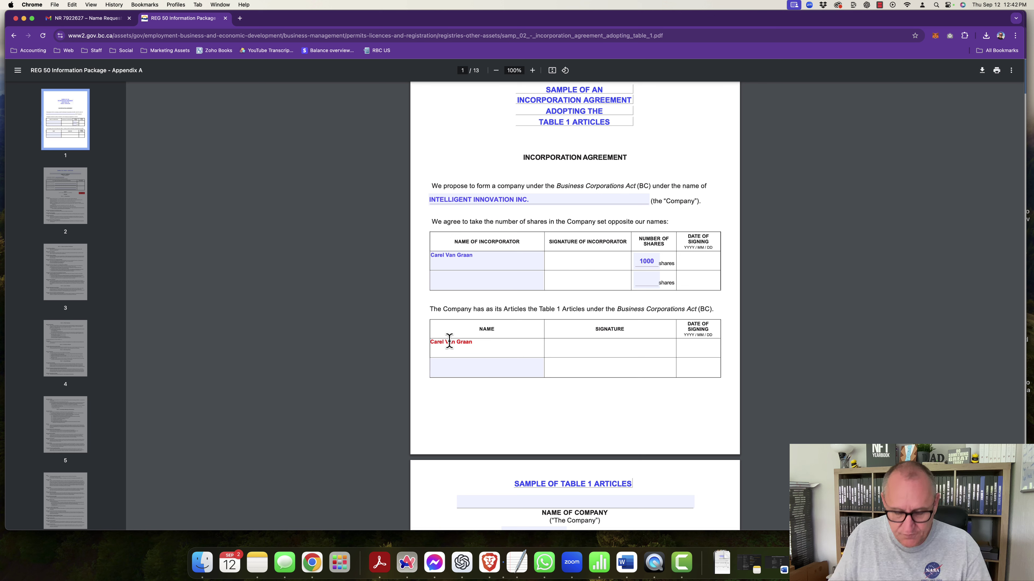
left_click(727, 306)
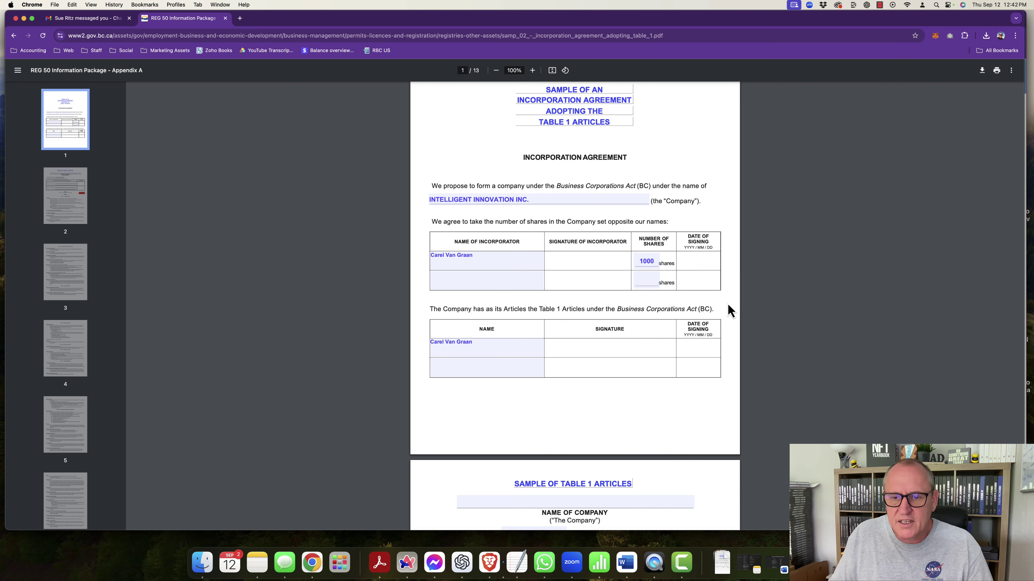
Step: Paste INTELLIGENT INNOVATION INC. into the company name field on the Articles page
scroll(641, 320, "down", 5)
left_click(534, 259)
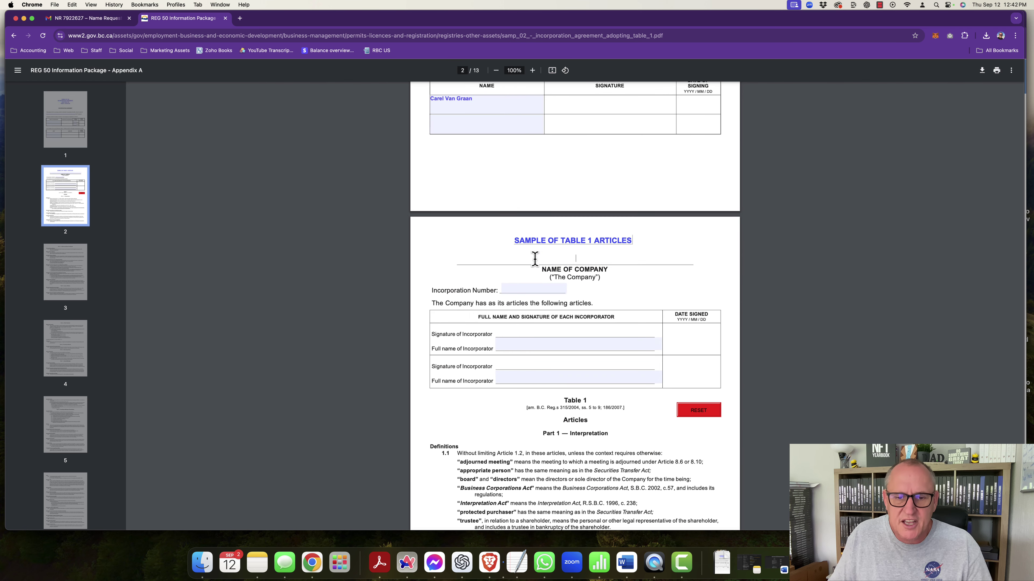
type("INTELLIGENT INNOVATION INC.")
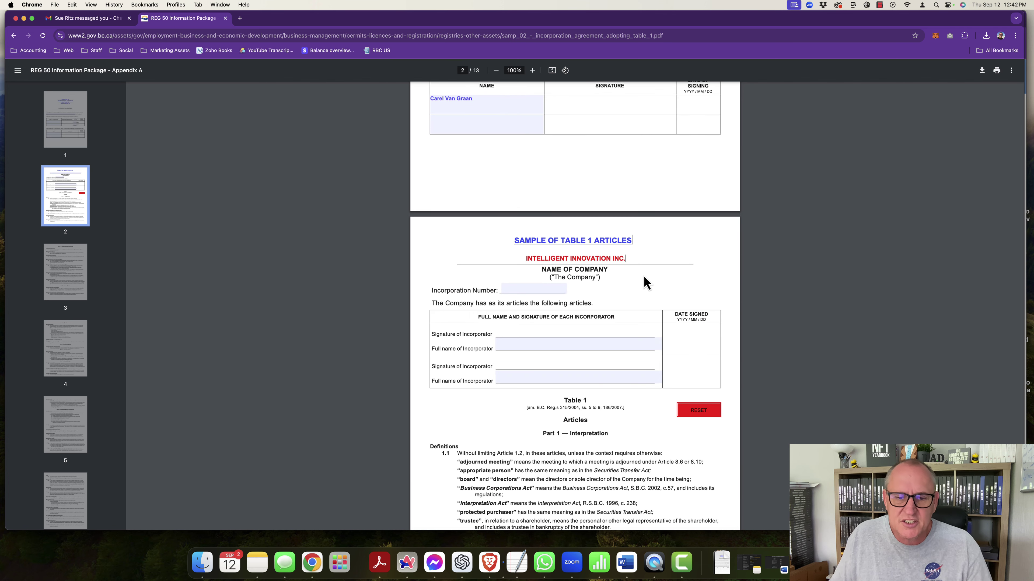
Step: Enter the incorporator's full name in the Full name of Incorporator field
scroll(650, 290, "down", 3)
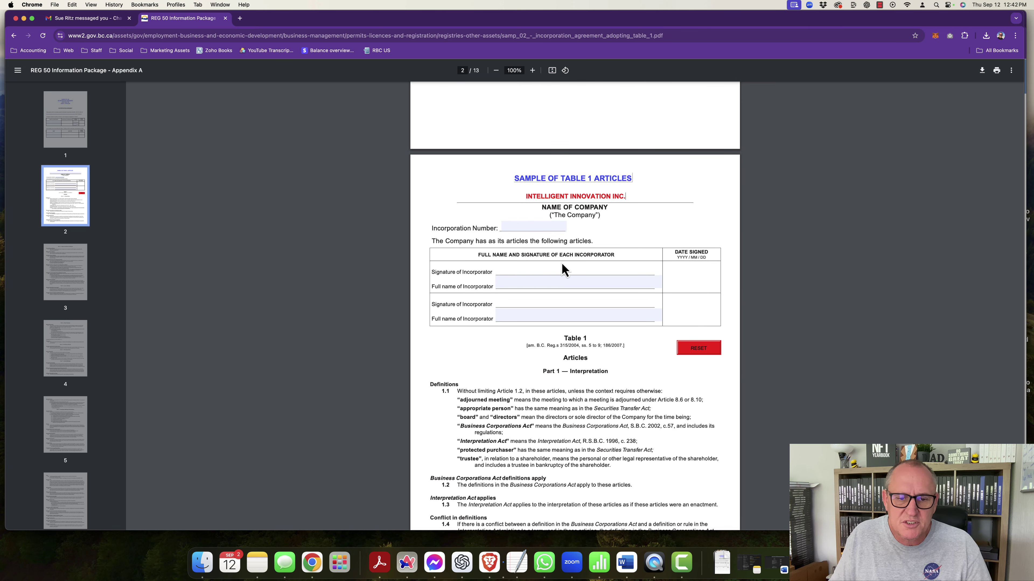
left_click(505, 282)
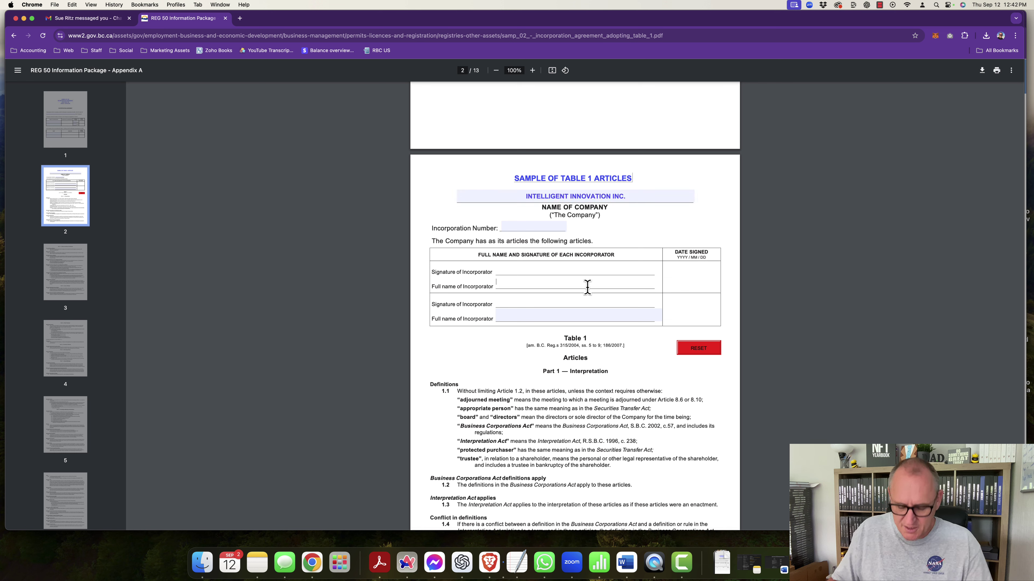
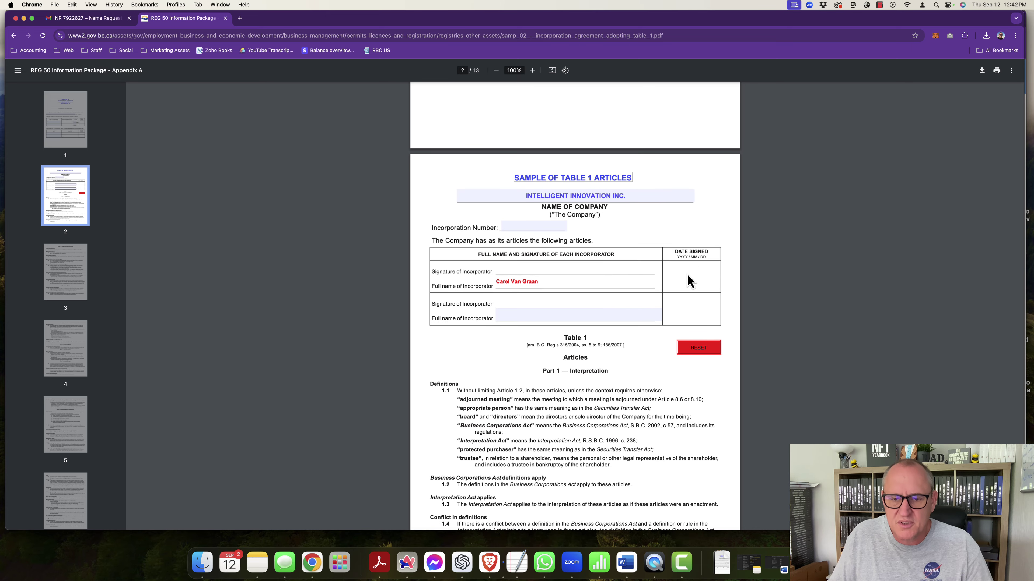
scroll(669, 277, "down", 20)
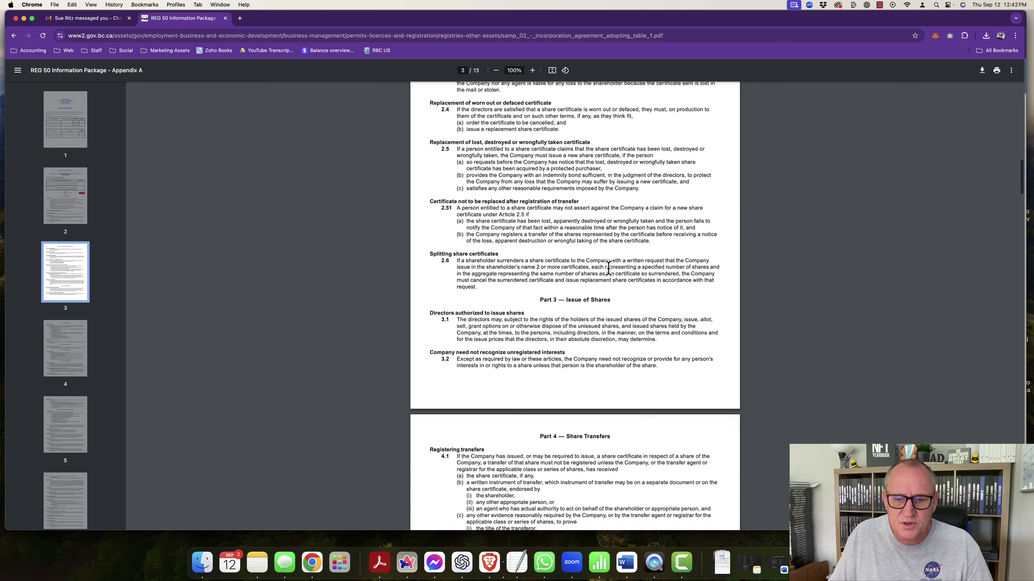
scroll(605, 268, "down", 20)
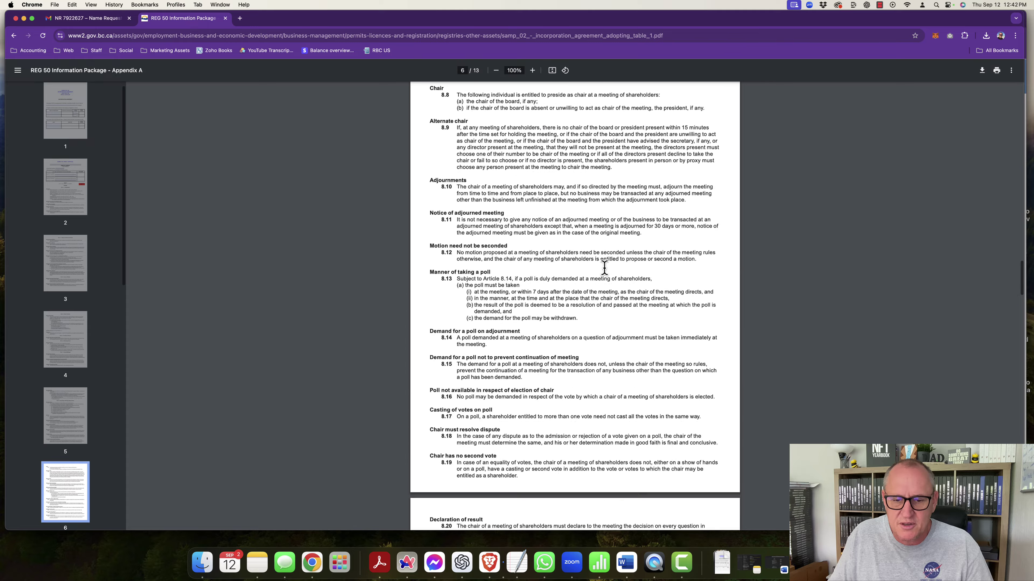
scroll(604, 268, "up", 20)
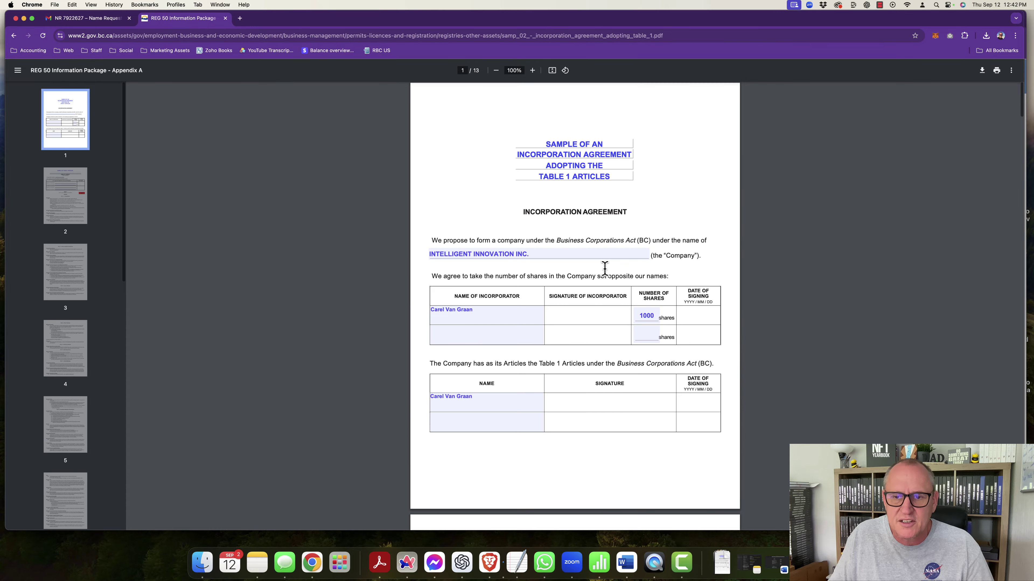
scroll(599, 268, "down", 1)
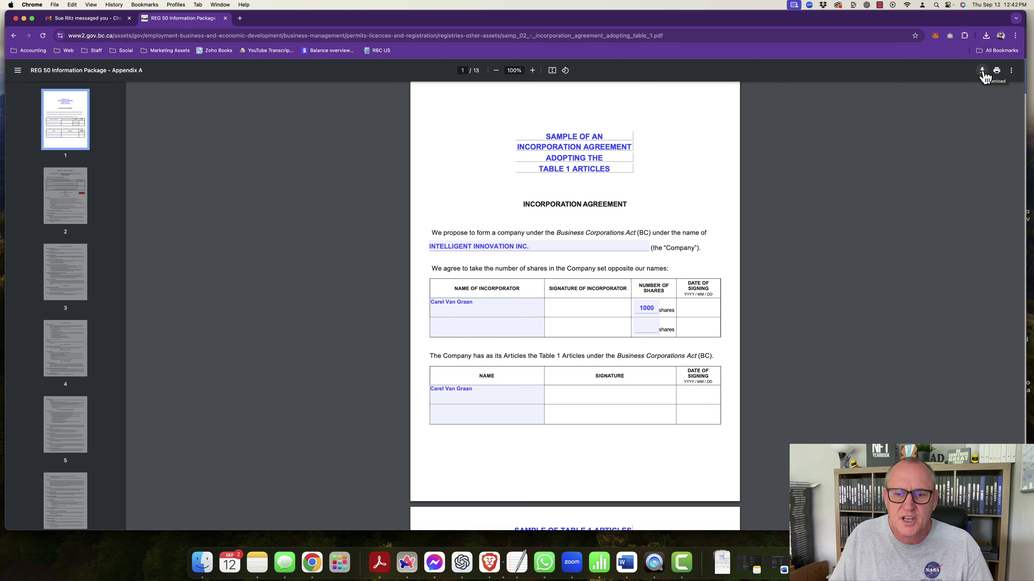
Step: Print the filled form to PDF as 'Intelligent Innovation Inc articles.pdf' in Downloads
left_click(997, 73)
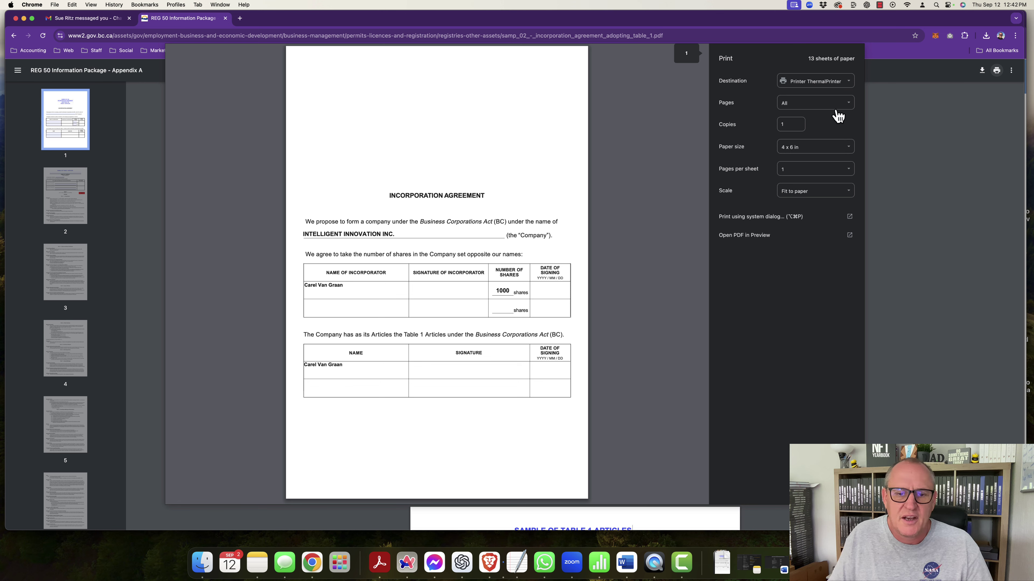
left_click(849, 82)
left_click(812, 101)
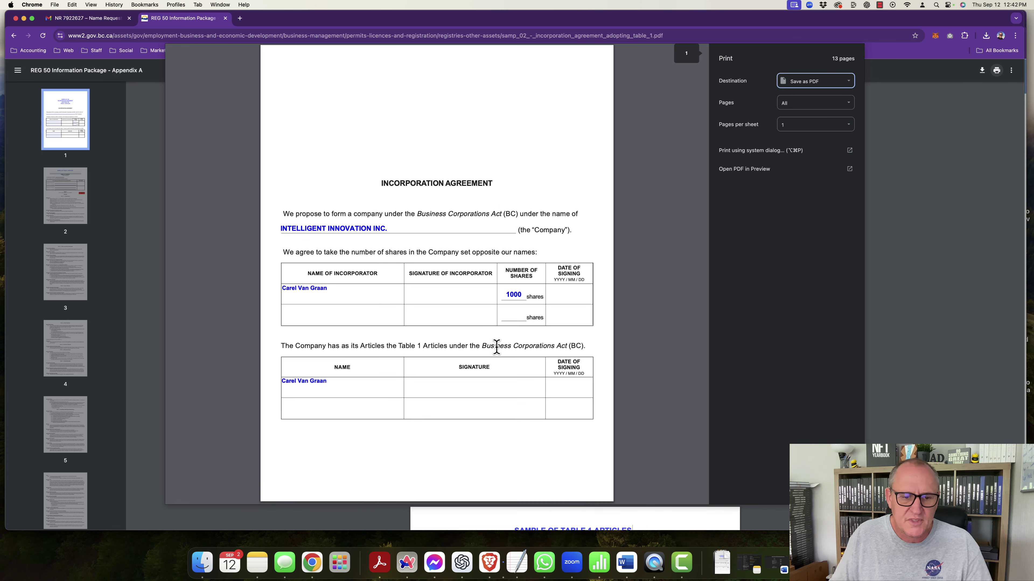
scroll(497, 351, "down", 5)
scroll(497, 351, "down", 15)
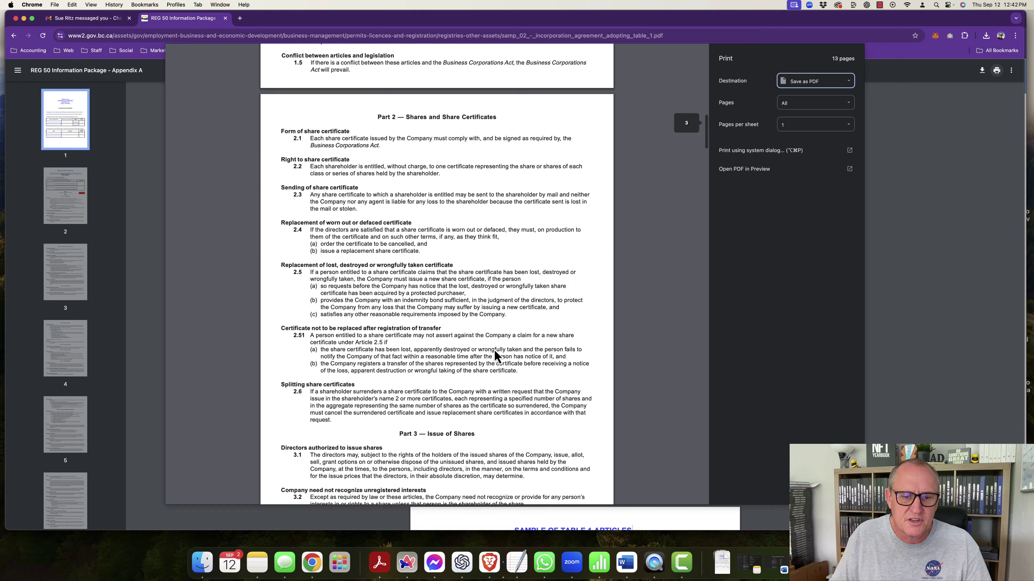
scroll(494, 348, "up", 20)
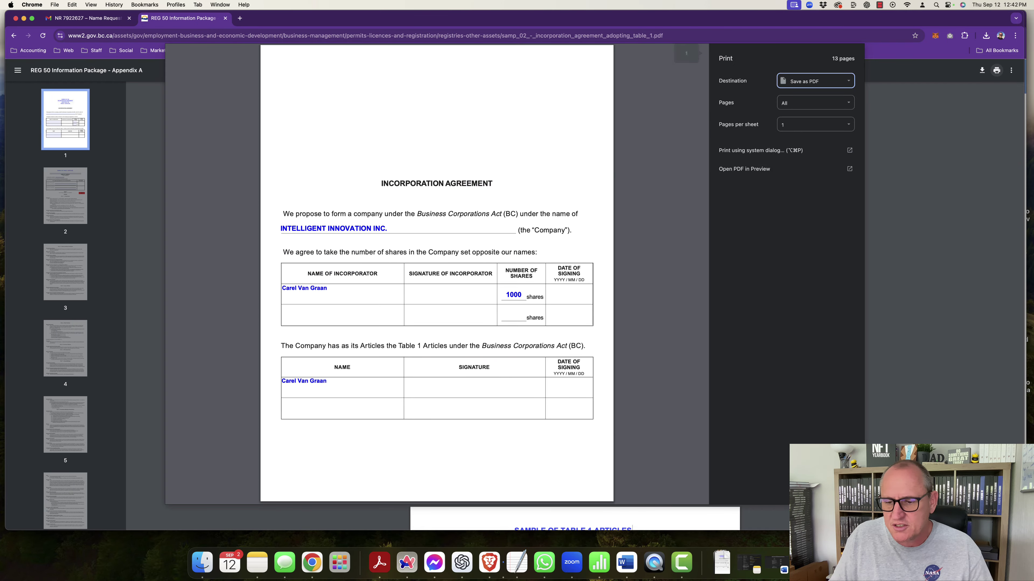
left_click(841, 491)
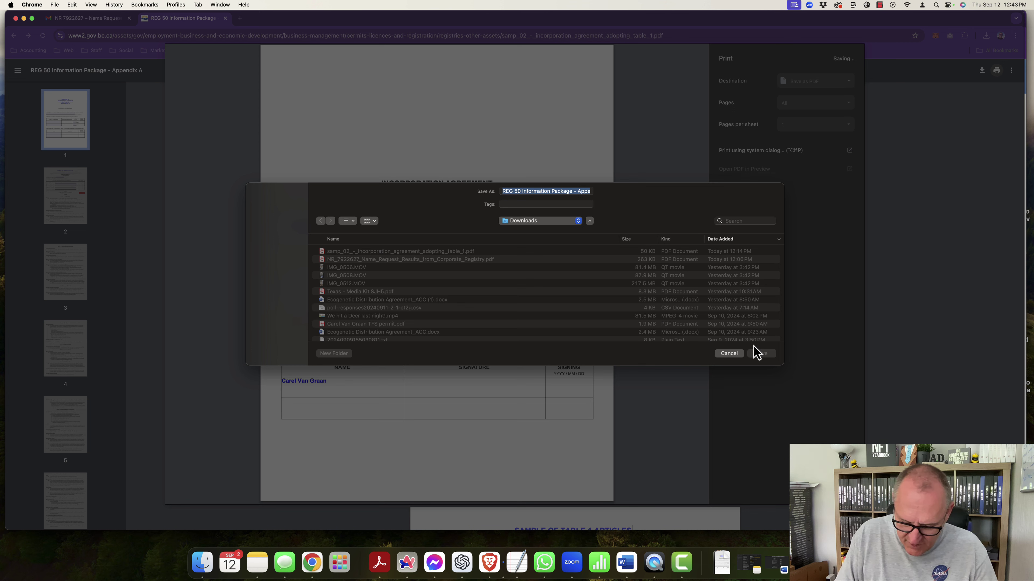
type("Intelligent Innovation Inc artic.pdf")
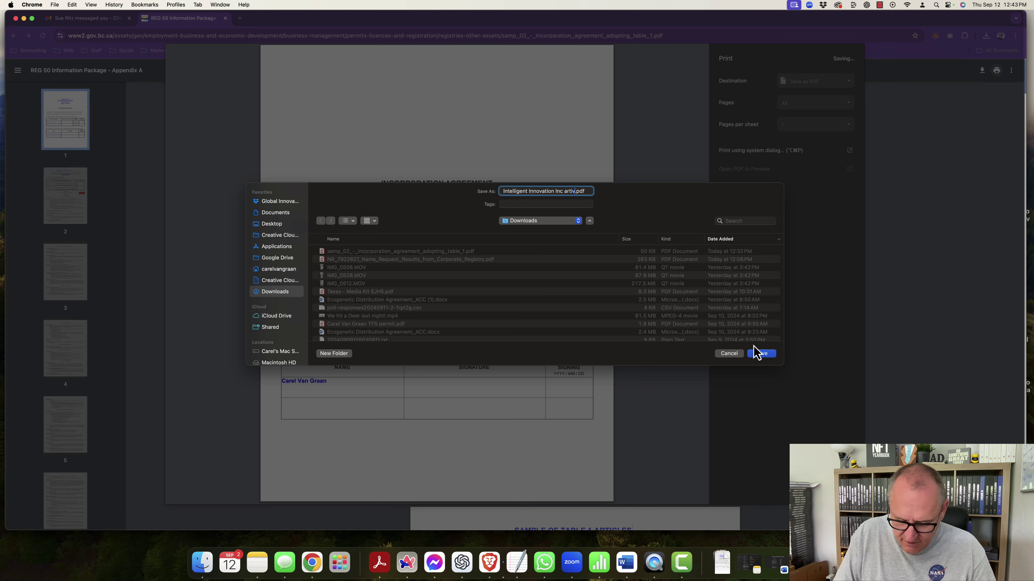
type("s")
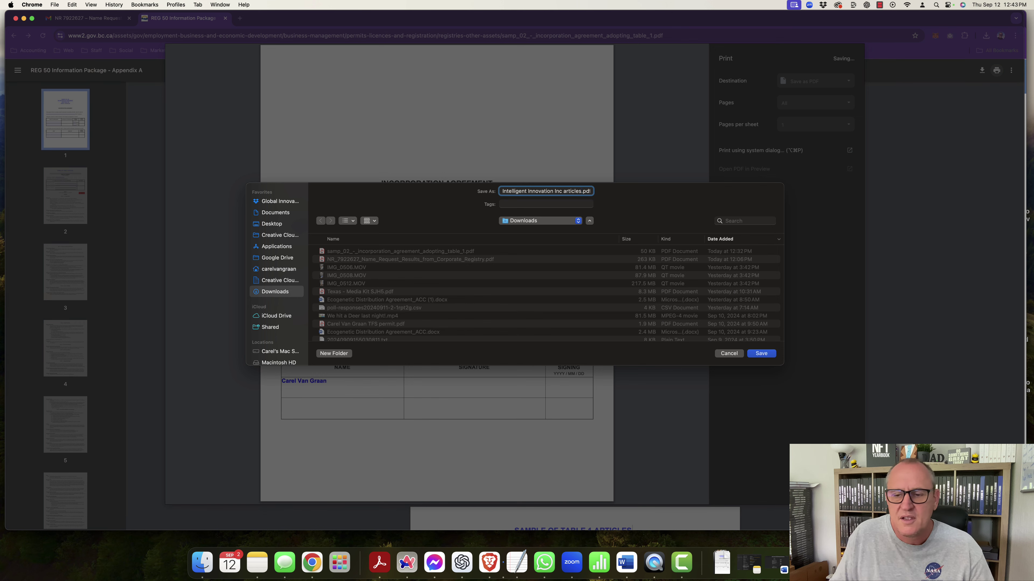
left_click(762, 353)
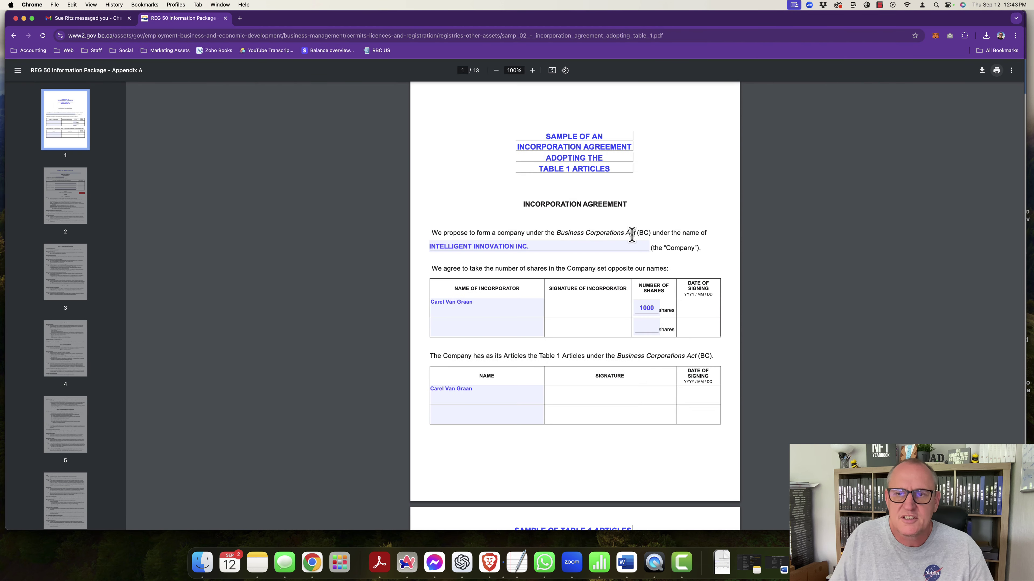
Step: Open the saved articles PDF from Finder in Acrobat and move the window up
left_click(202, 563)
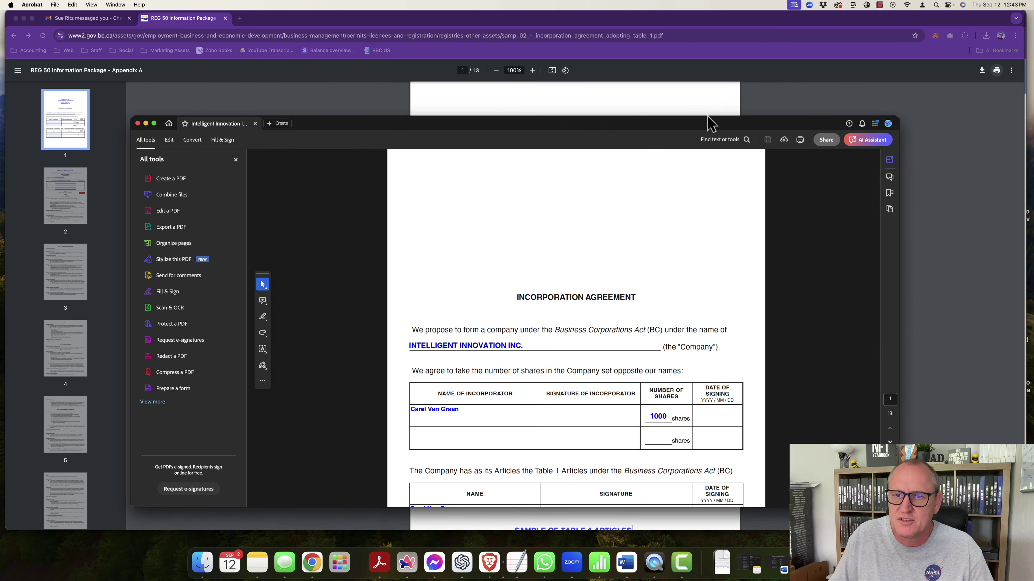
left_click_drag(710, 122, 704, 64)
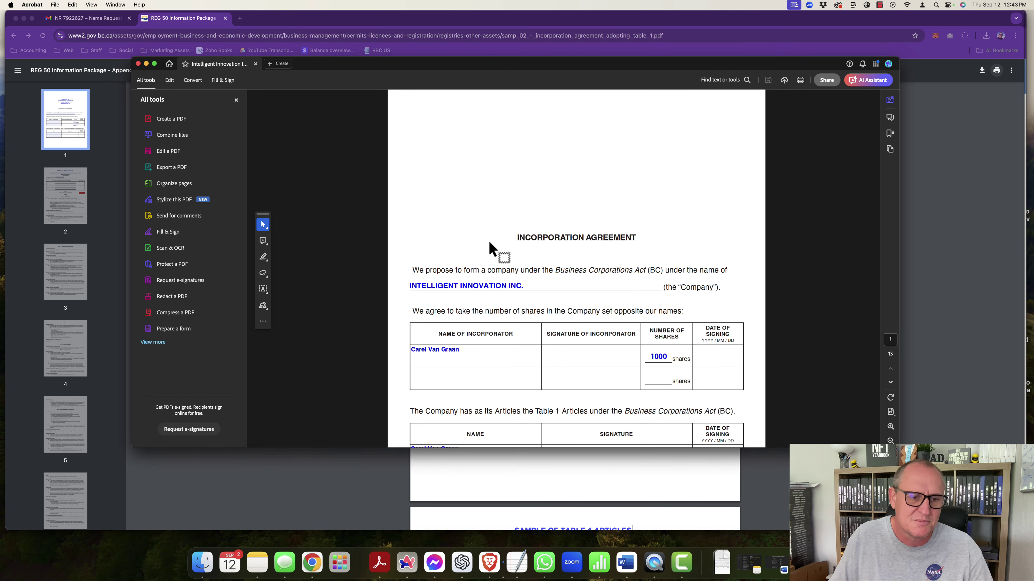
scroll(517, 285, "down", 3)
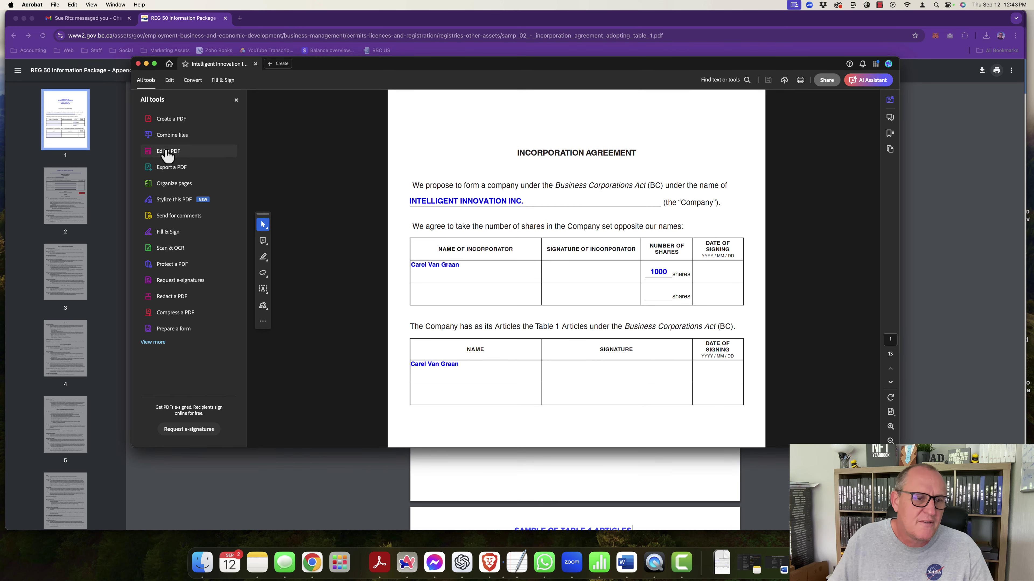
Step: Type Sept. 12, 2024 in both Date of Signing cells, then pick the saved signature
left_click(170, 238)
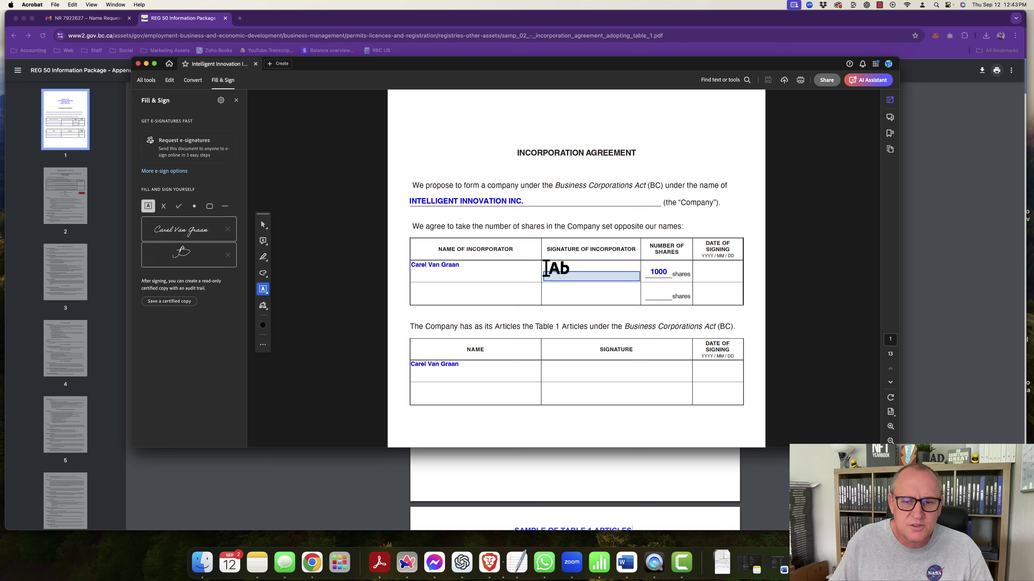
left_click(704, 276)
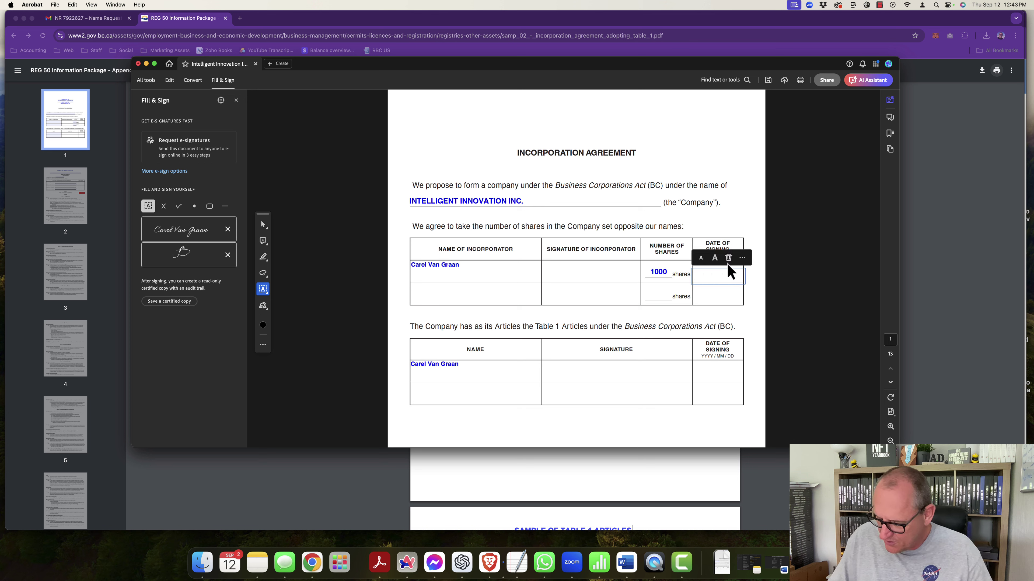
type("Sep")
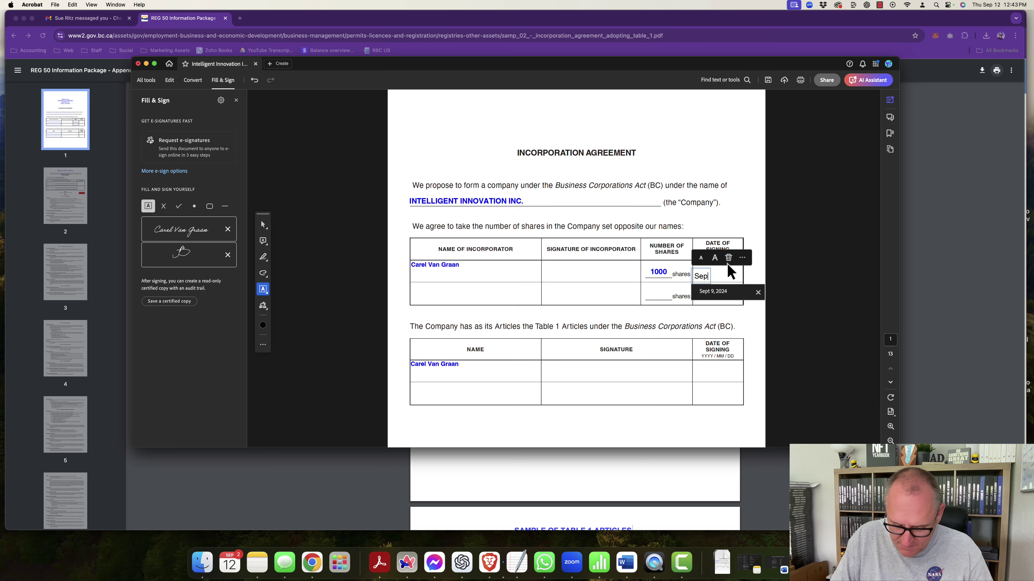
type("t. 12")
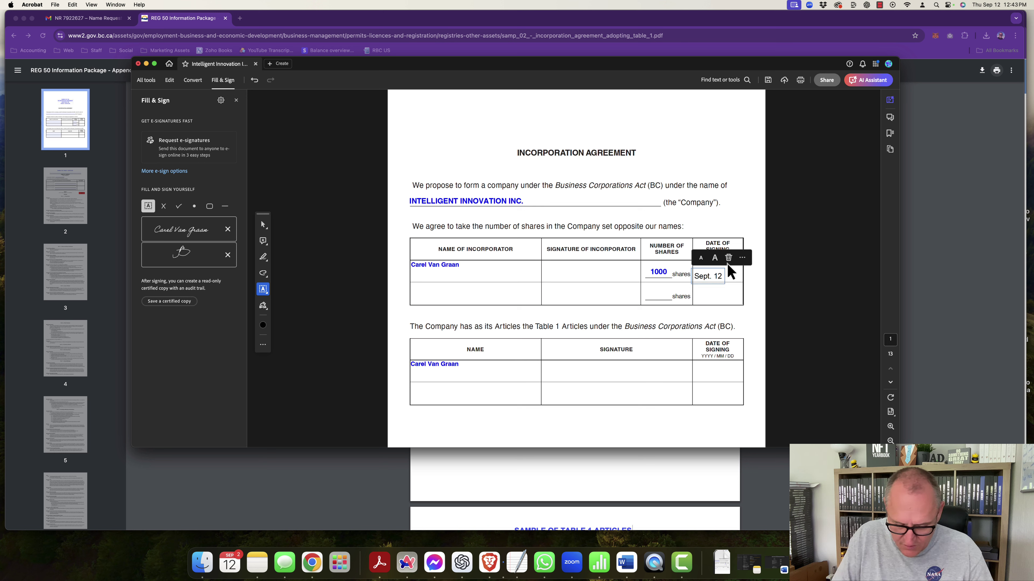
type(" , 2024")
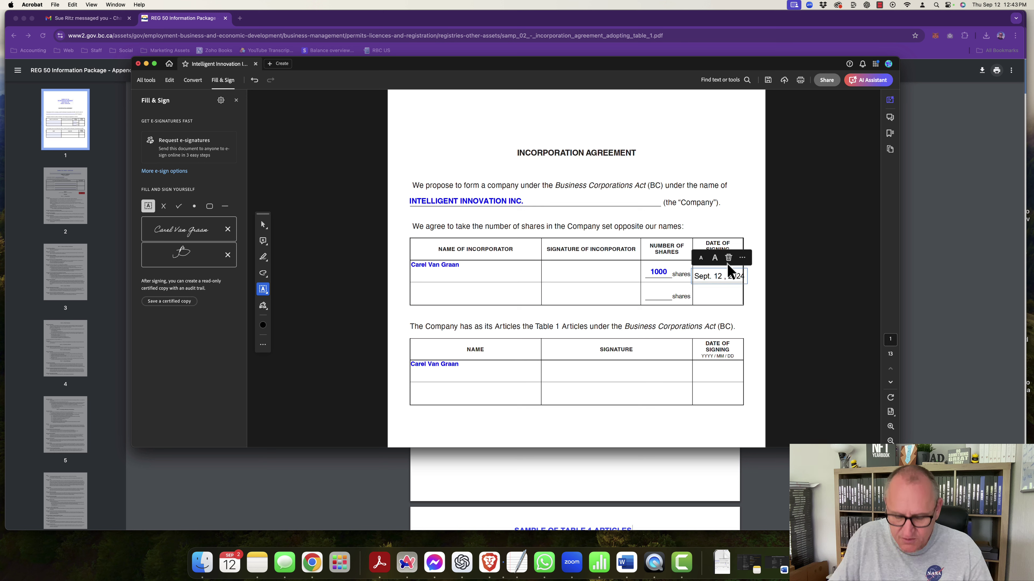
left_click(720, 277)
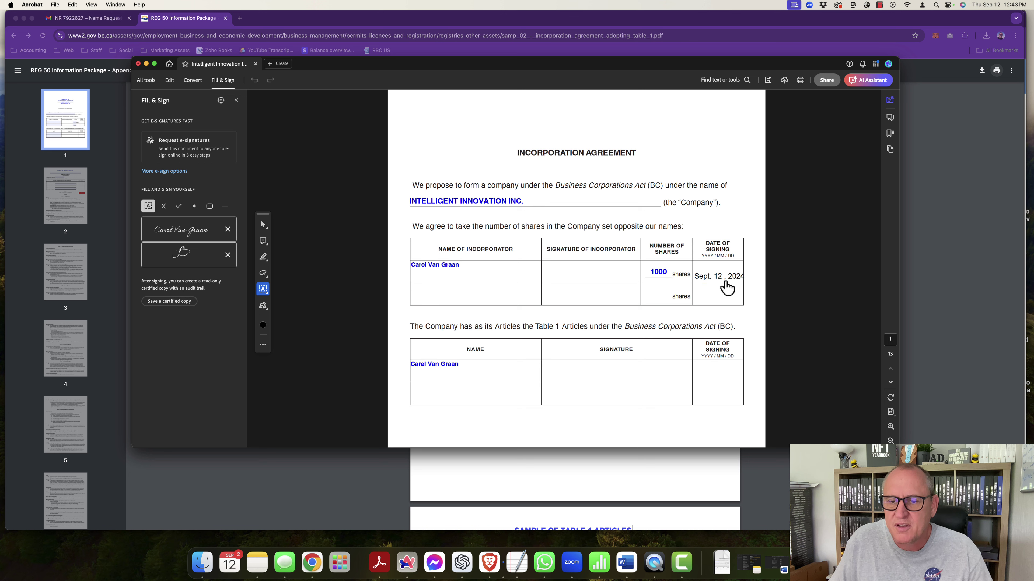
left_click(720, 276)
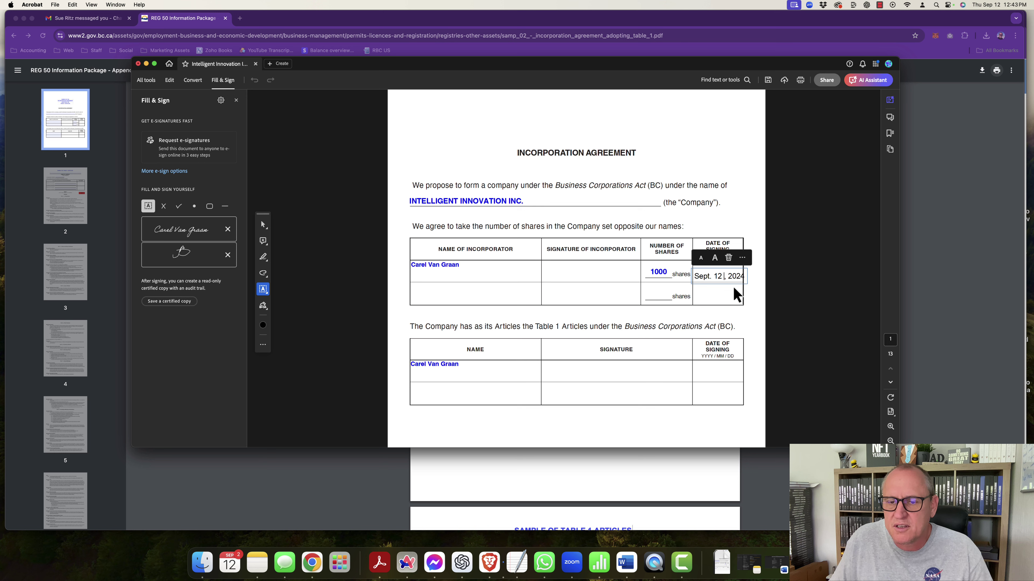
left_click(714, 381)
left_click(699, 371)
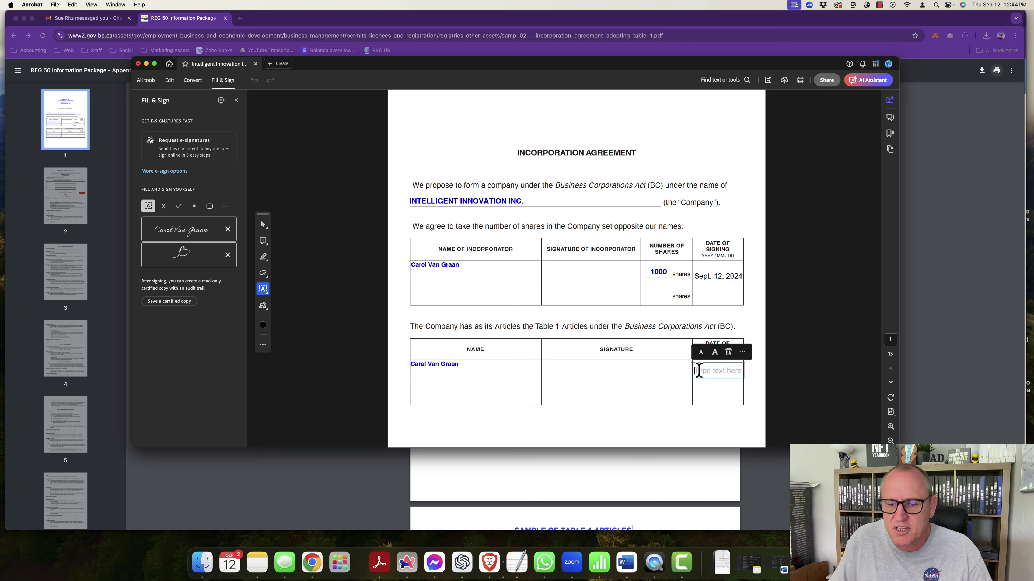
type("Sept.")
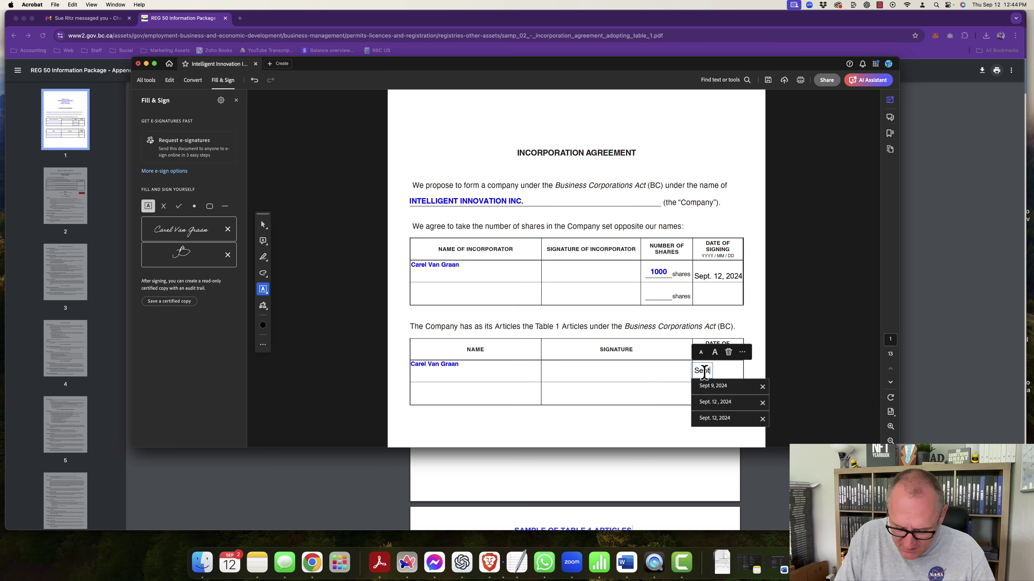
type(" 12")
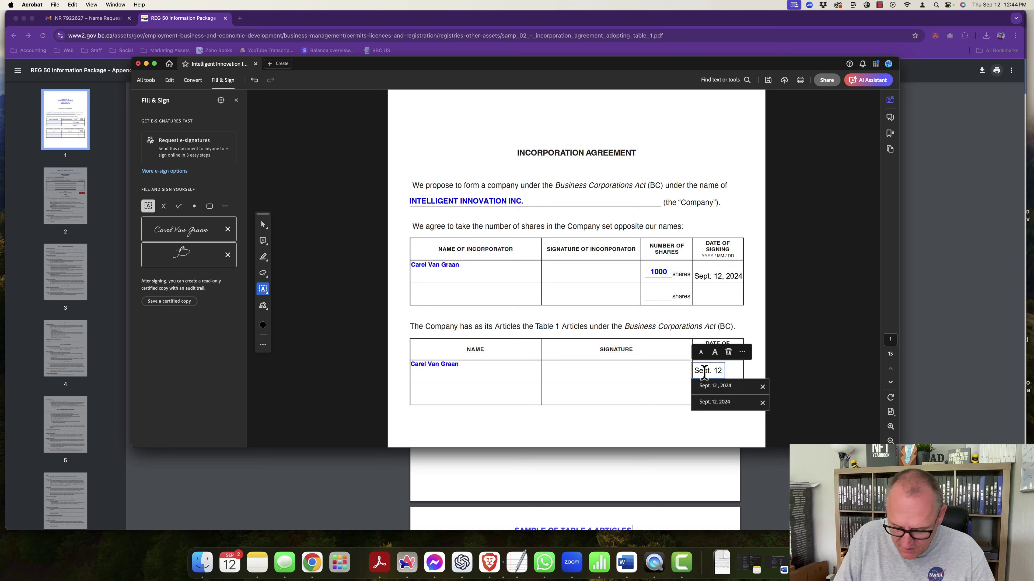
type(", 2024")
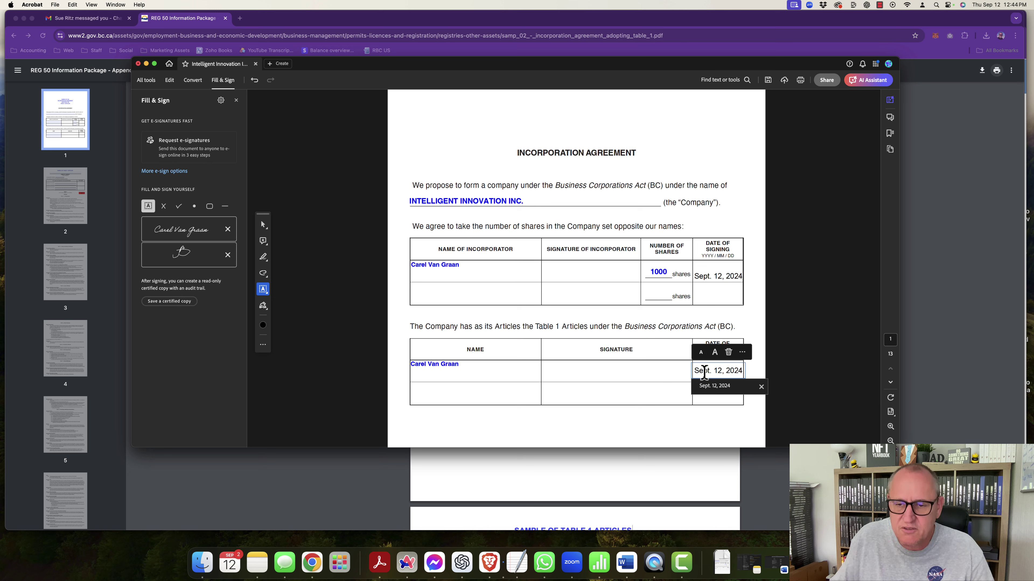
left_click(649, 359)
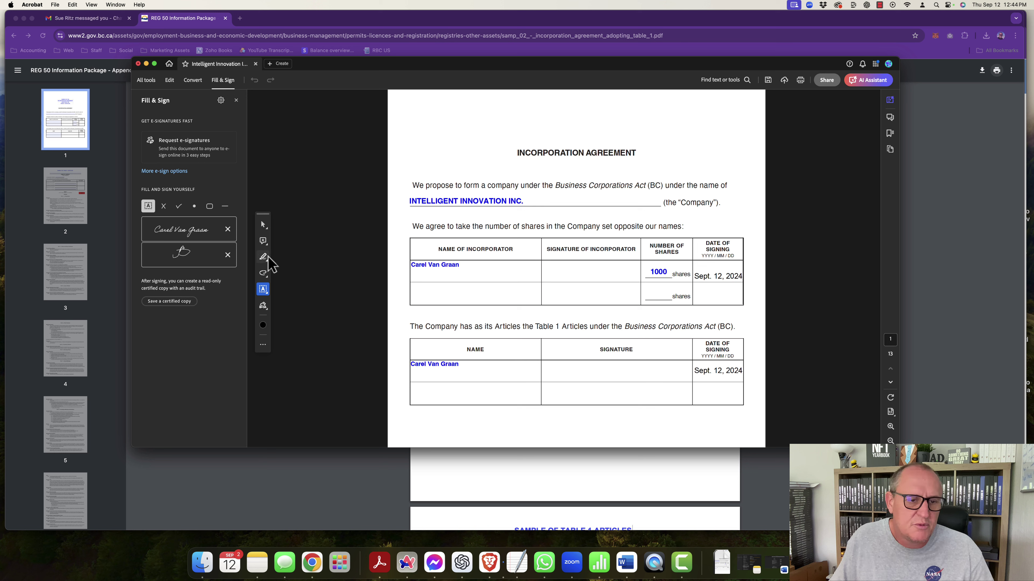
left_click(263, 305)
left_click(315, 316)
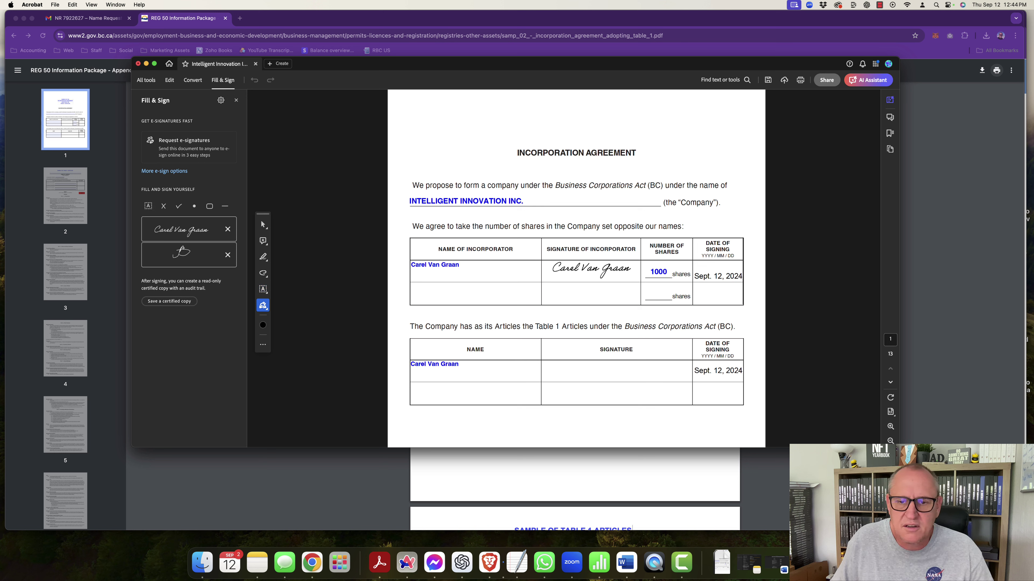
Step: Place the saved full signature in the first and second tables' Signature cells
left_click(592, 268)
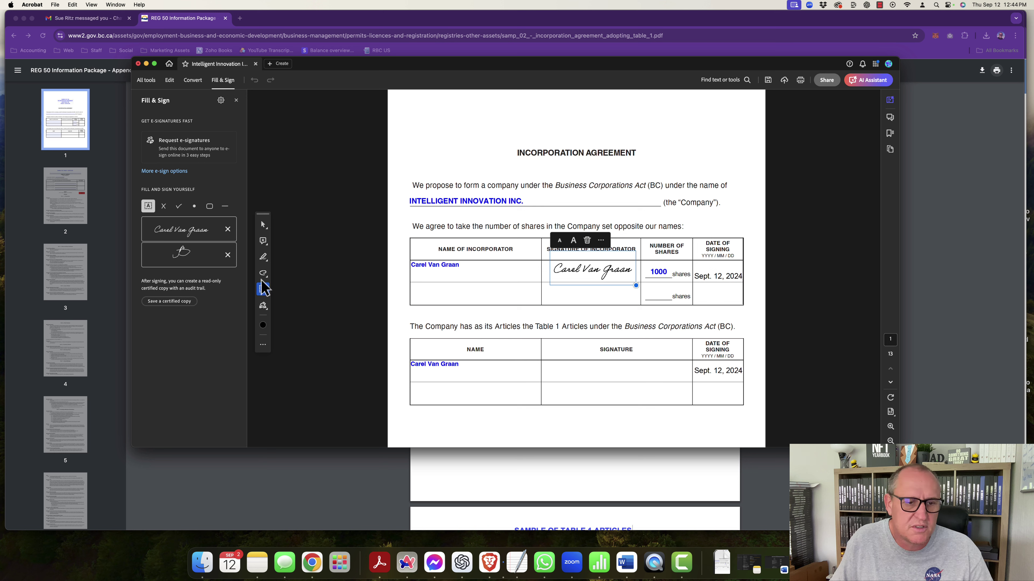
left_click(263, 290)
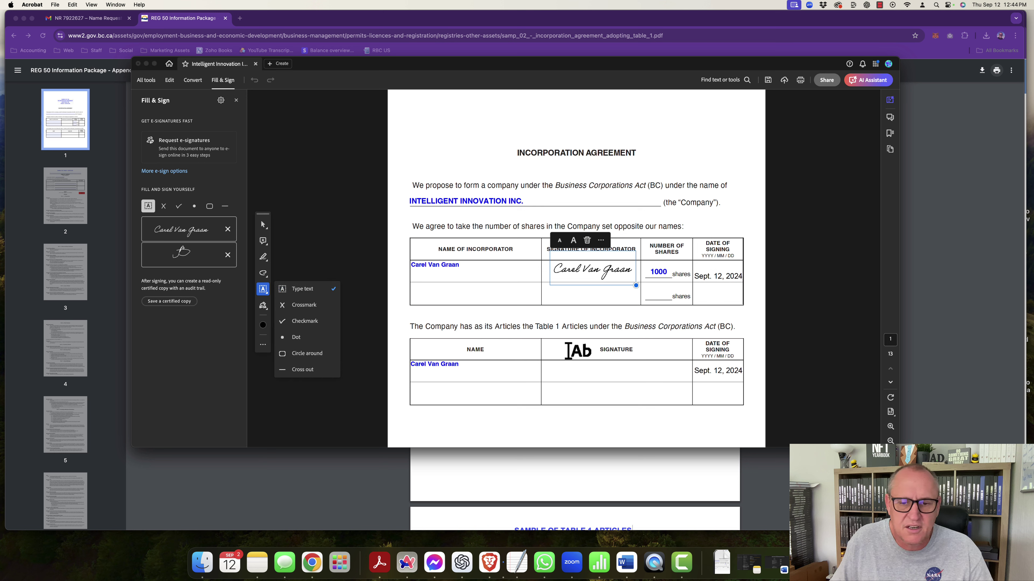
left_click(263, 305)
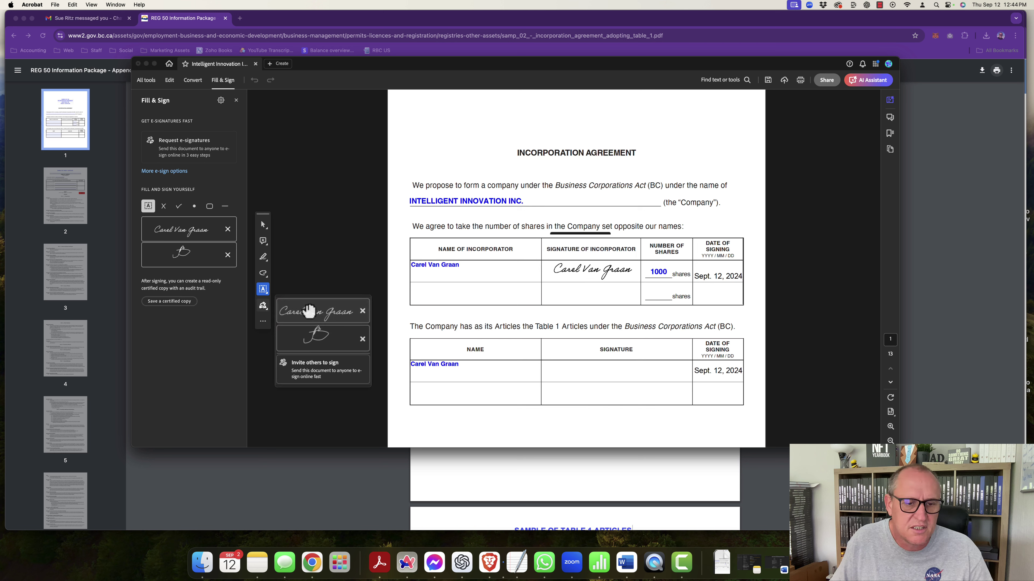
left_click(317, 311)
left_click(603, 373)
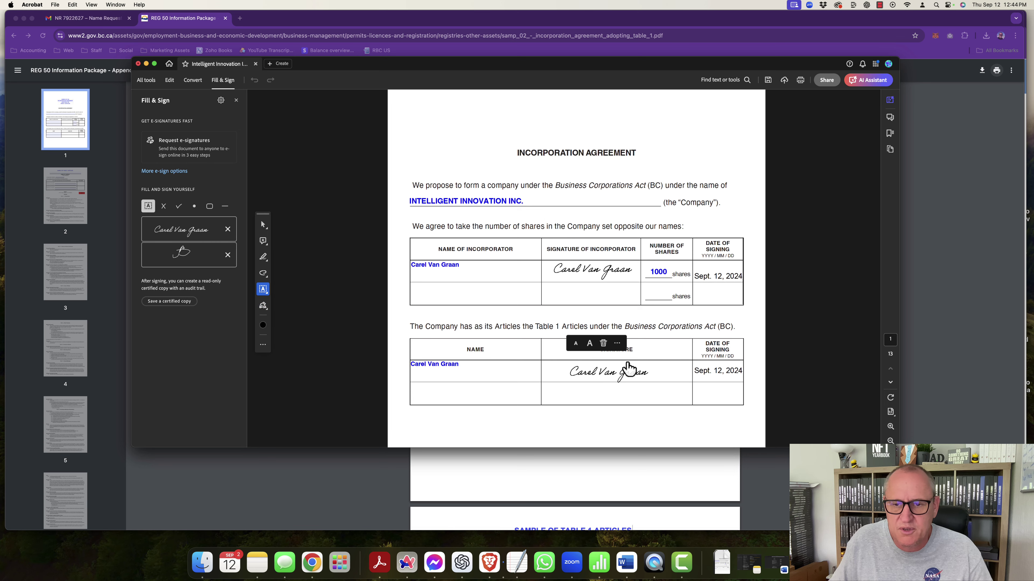
scroll(634, 361, "down", 5)
scroll(619, 356, "down", 5)
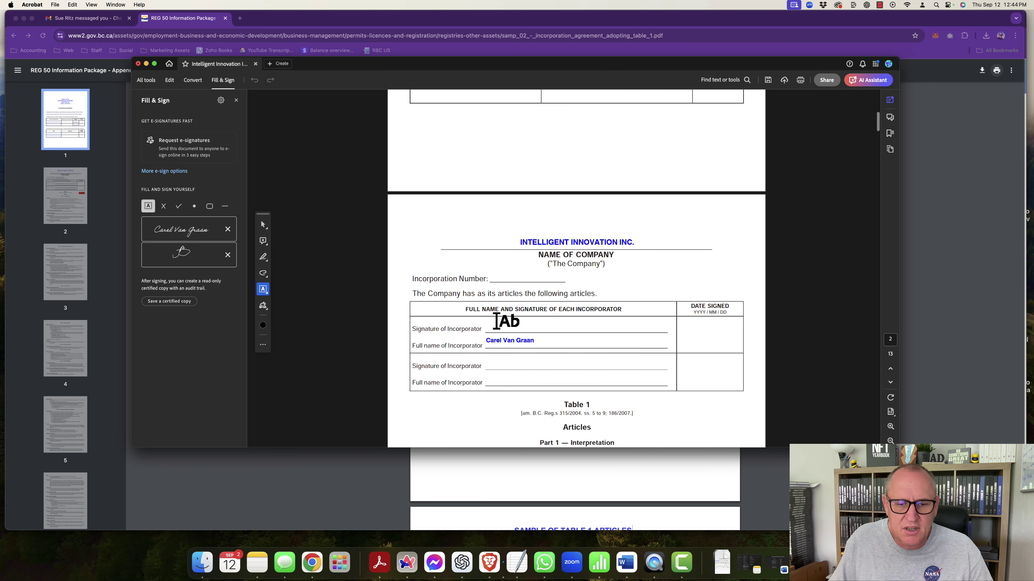
Step: Place the saved full signature on the Signature of Incorporator line
left_click(263, 306)
left_click(313, 312)
left_click(532, 324)
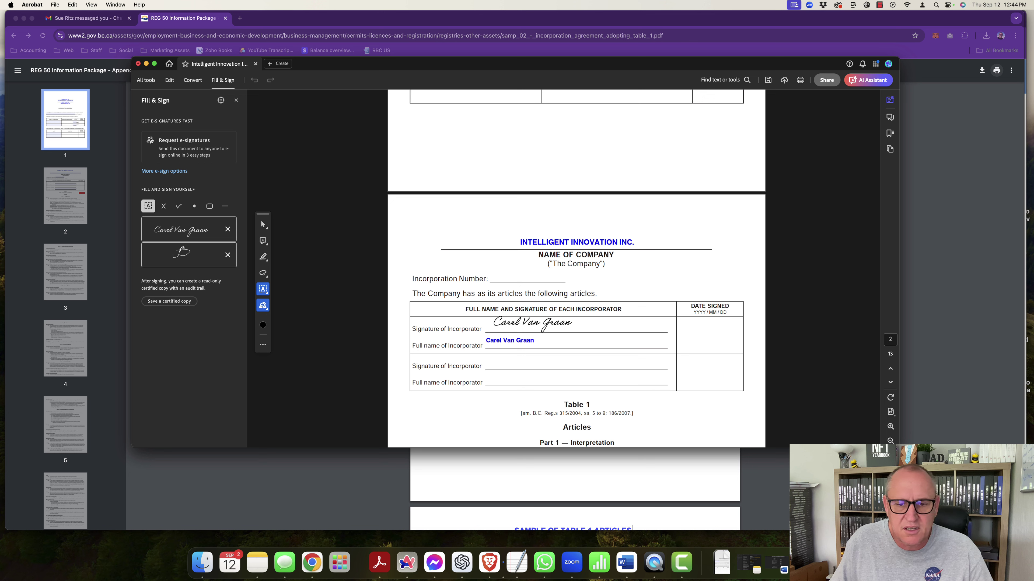
Step: Add the date 'Spet. 12, 2024' in the Date Signed cell
left_click(703, 333)
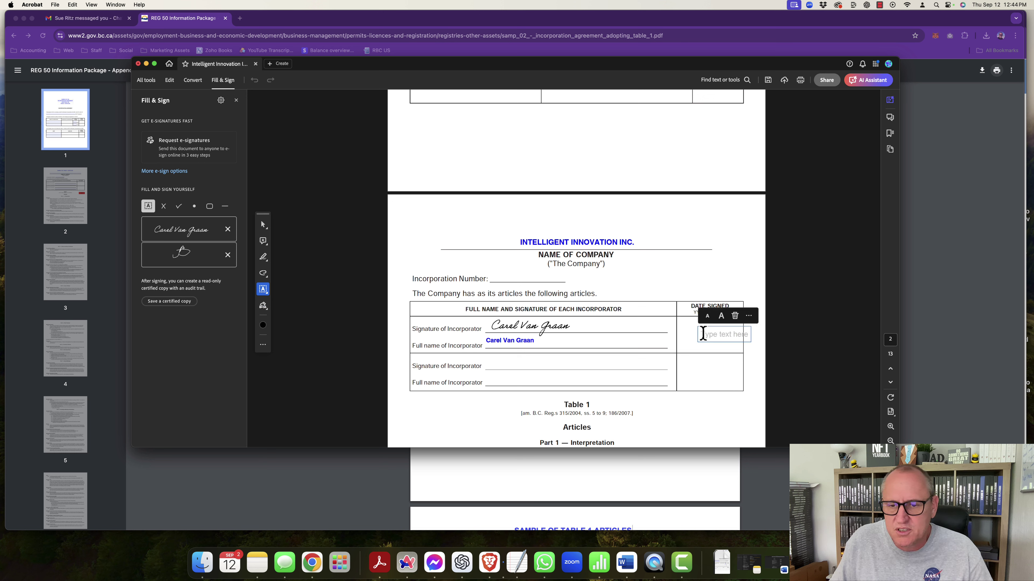
left_click(676, 341)
left_click(682, 334)
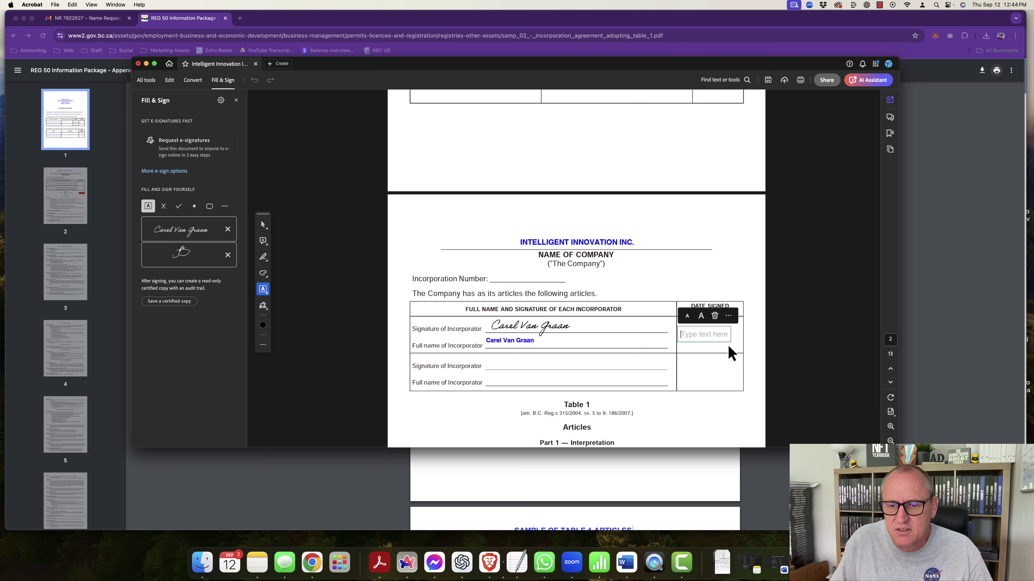
type("Sp")
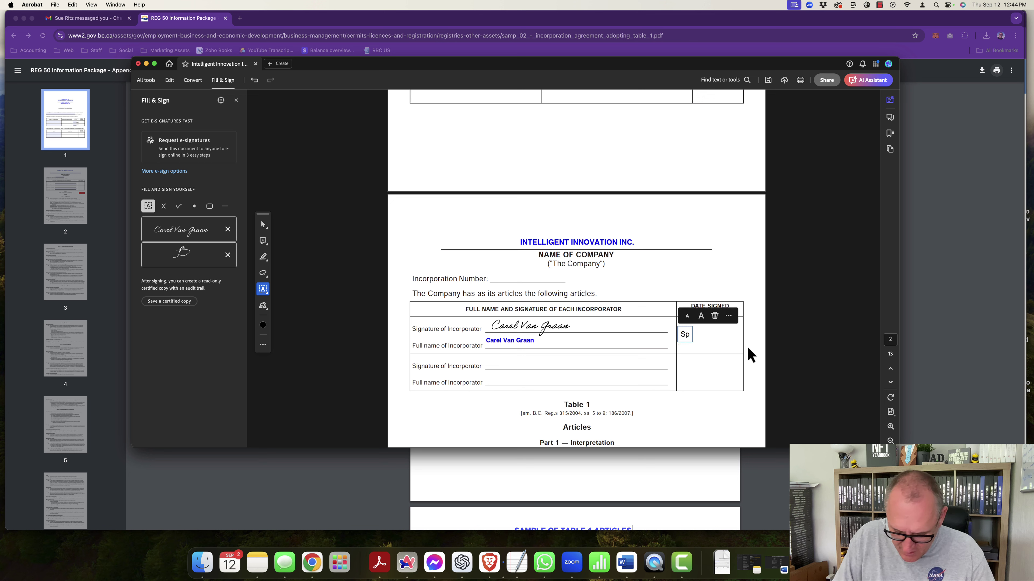
type("et. 12")
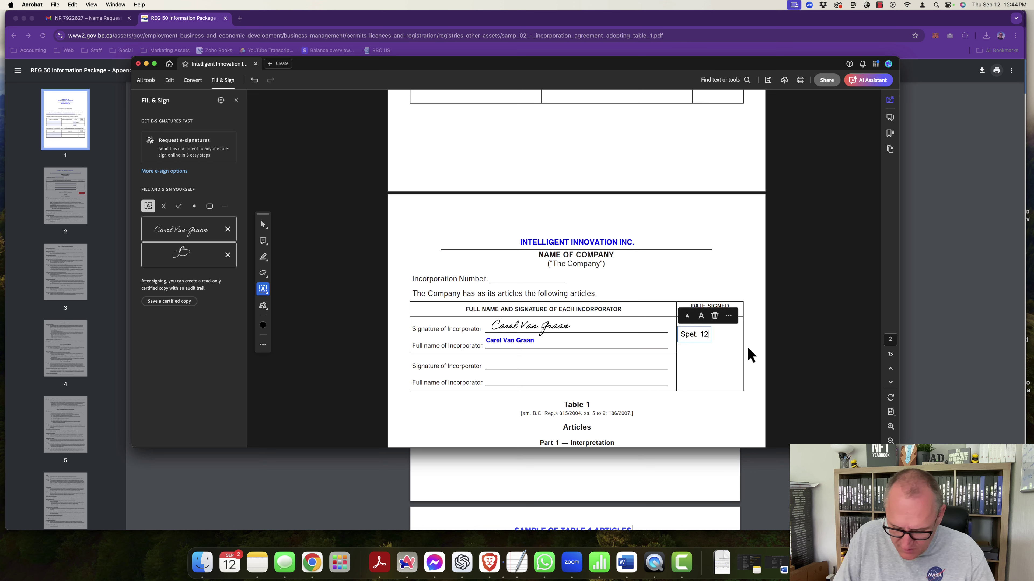
type(", 2024")
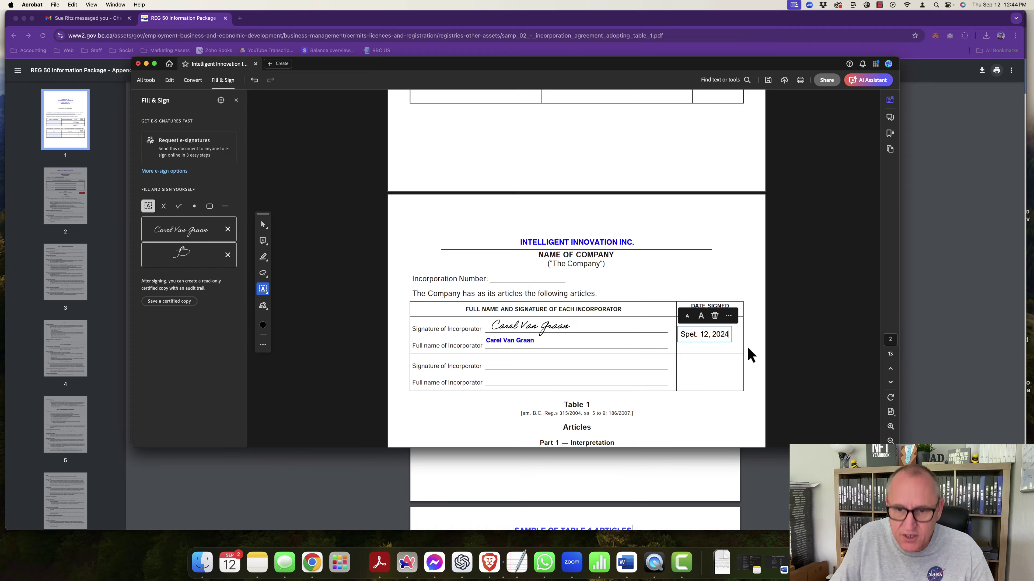
left_click(750, 346)
Step: Save the signed agreement with File > Save and slide Acrobat off-screen
scroll(724, 344, "down", 8)
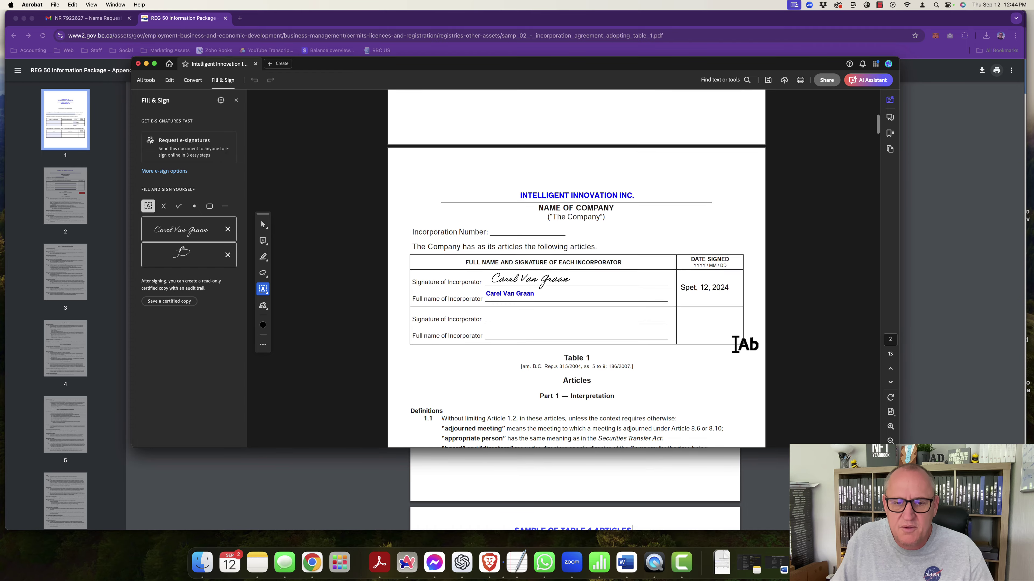
scroll(680, 345, "down", 20)
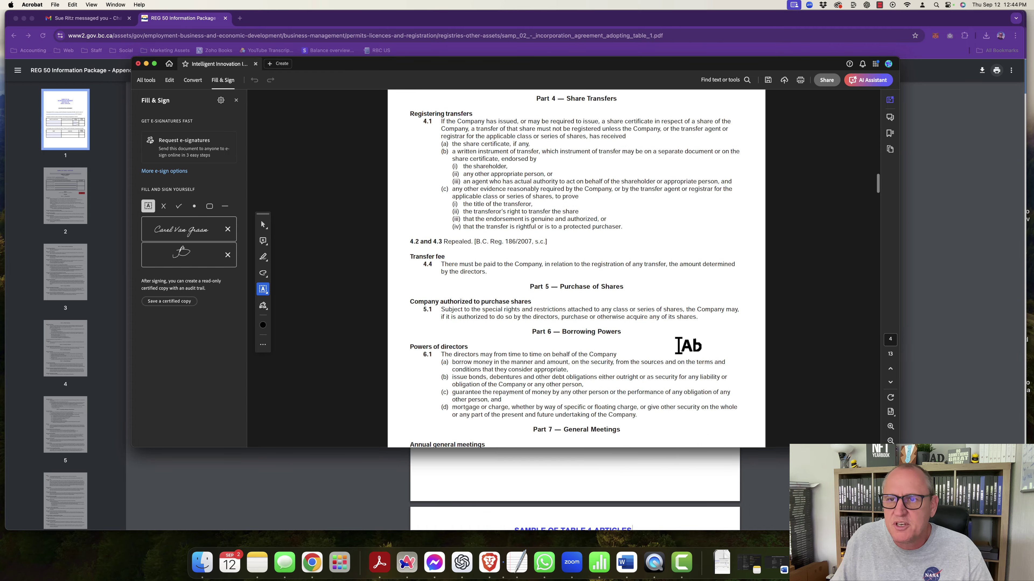
scroll(686, 347, "down", 20)
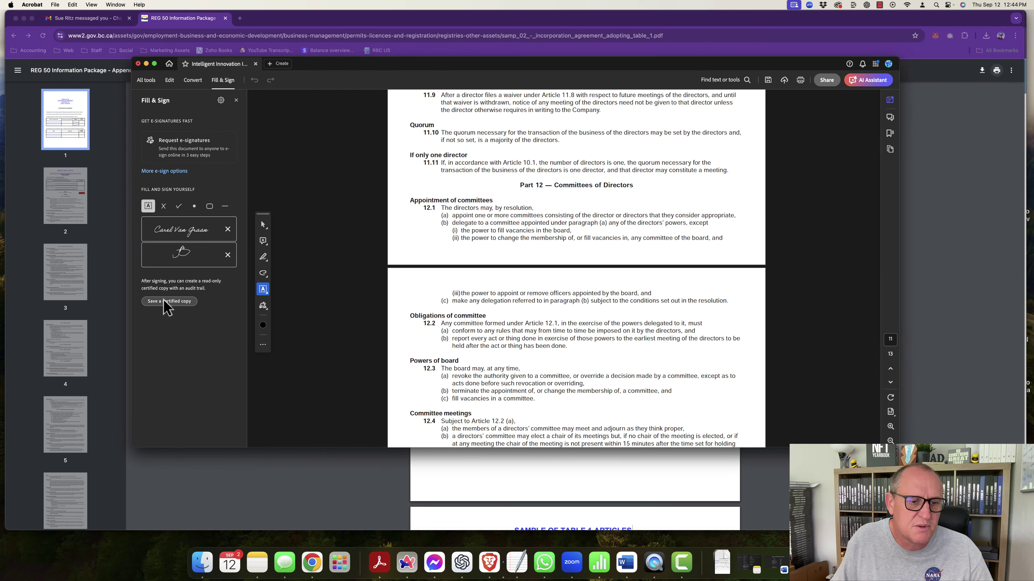
scroll(541, 314, "up", 20)
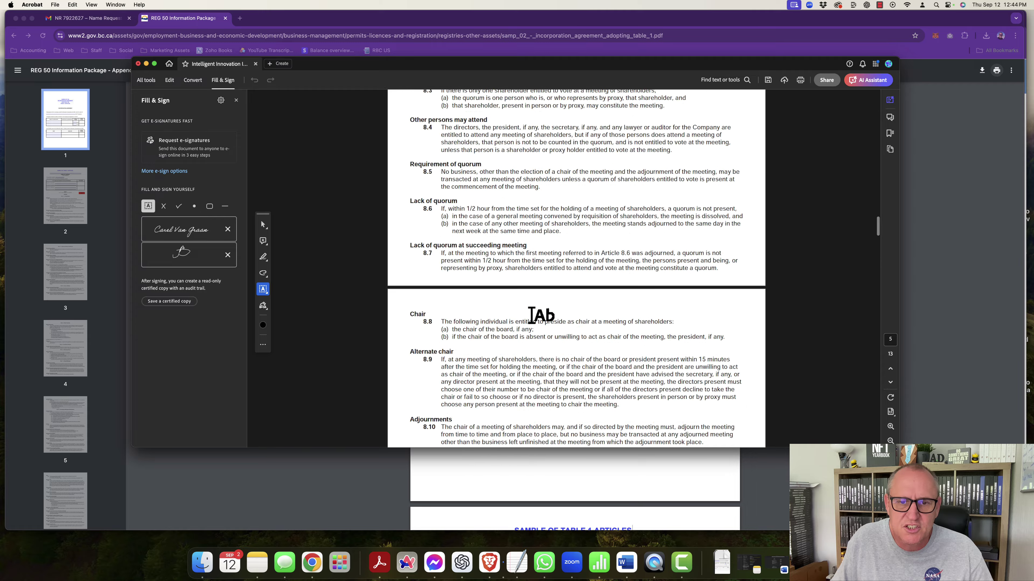
scroll(541, 315, "up", 20)
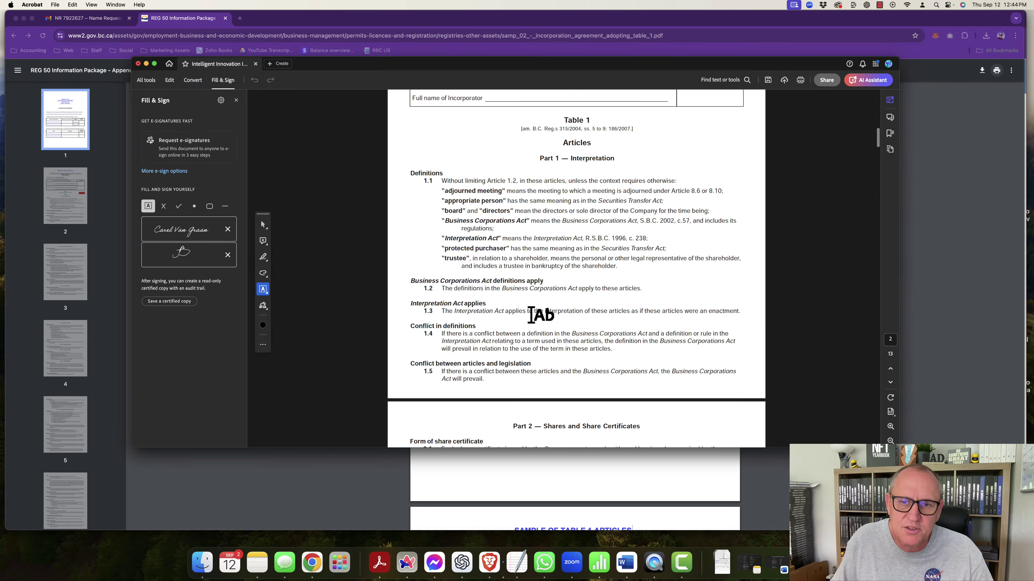
scroll(541, 314, "up", 20)
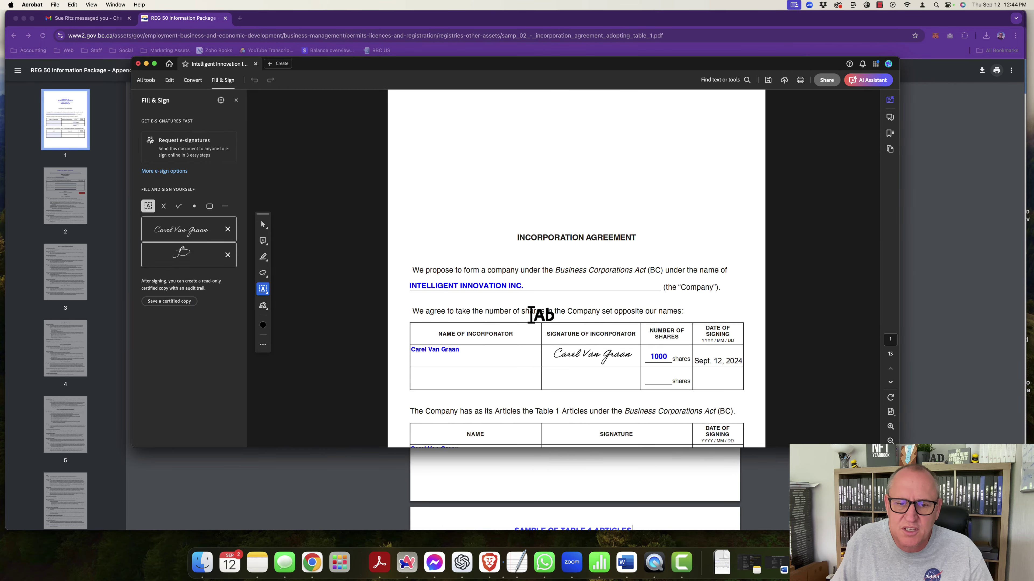
scroll(531, 315, "down", 12)
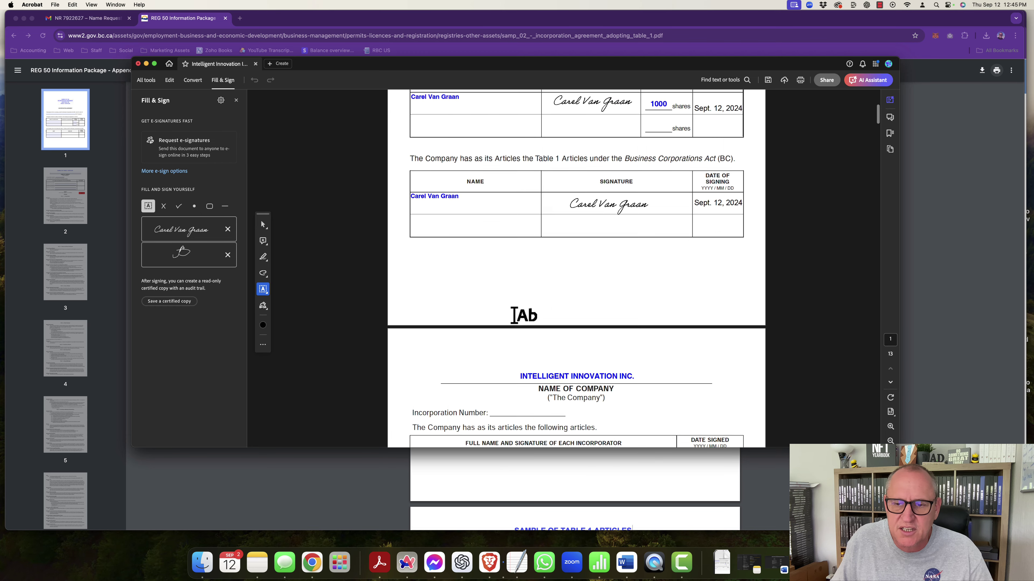
scroll(514, 315, "down", 4)
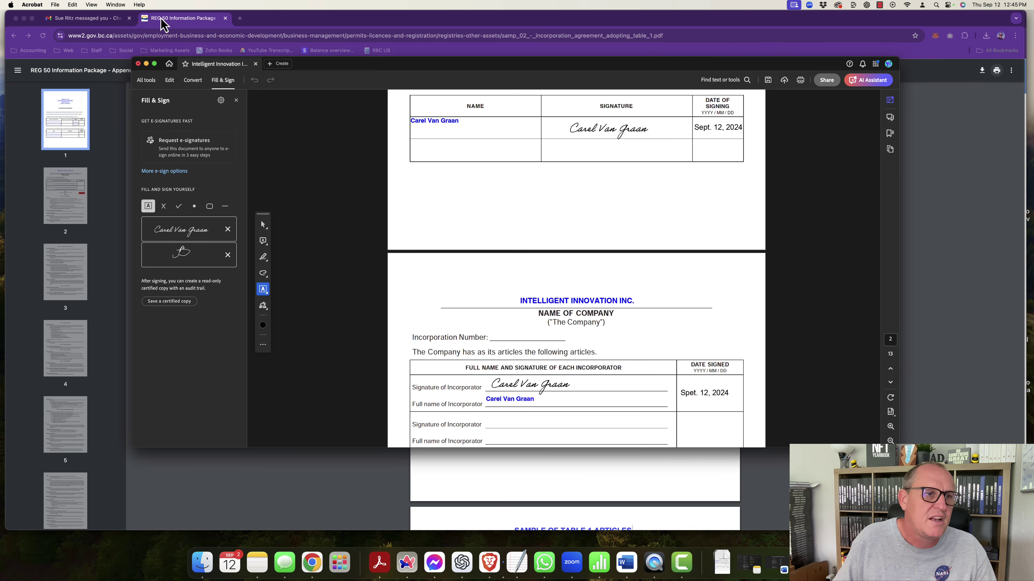
left_click(55, 5)
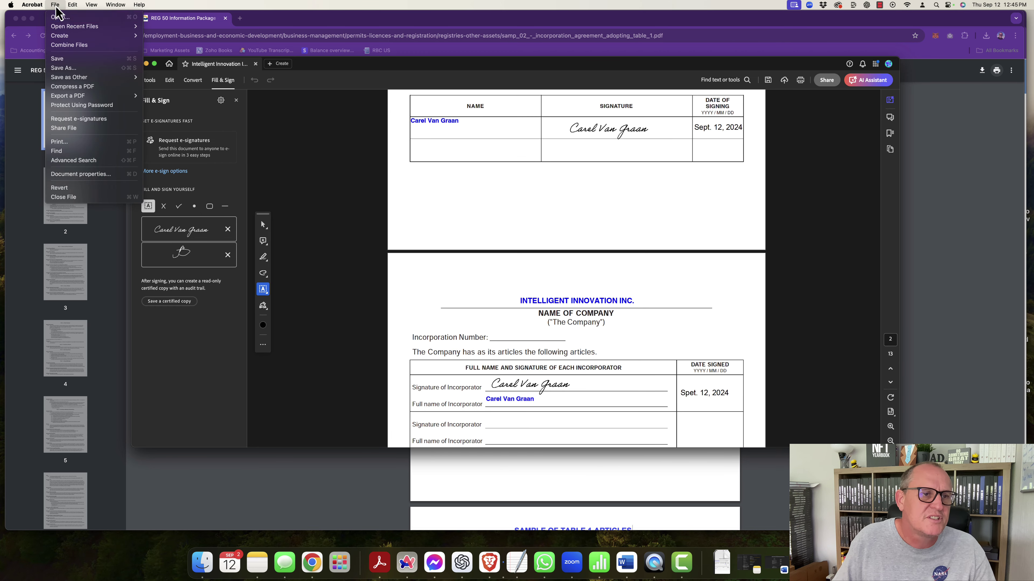
left_click(67, 61)
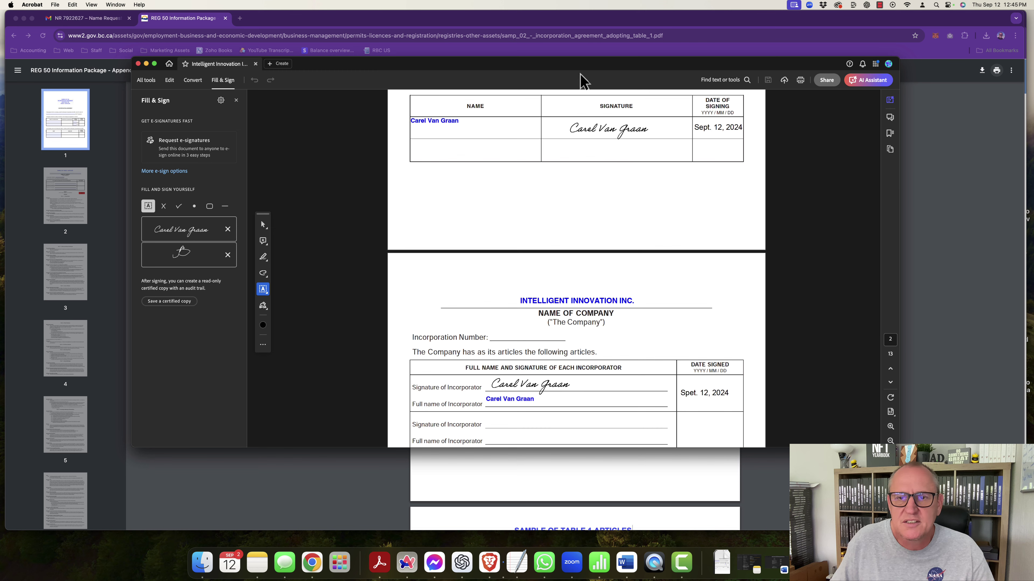
left_click_drag(479, 61, 1033, 32)
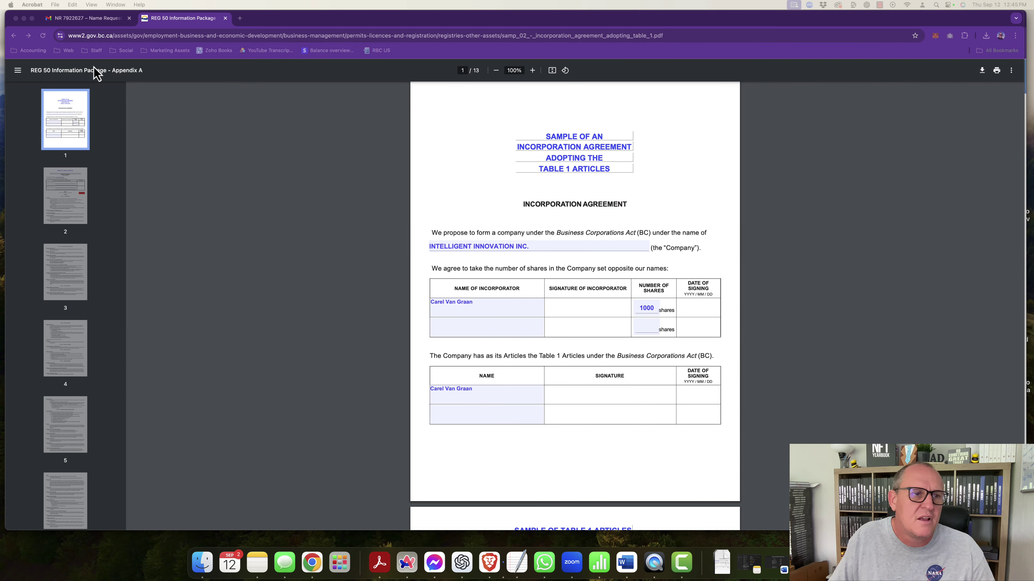
Step: Check the name-request results in Gmail, then go back to the Incorporation Application overview
left_click(74, 18)
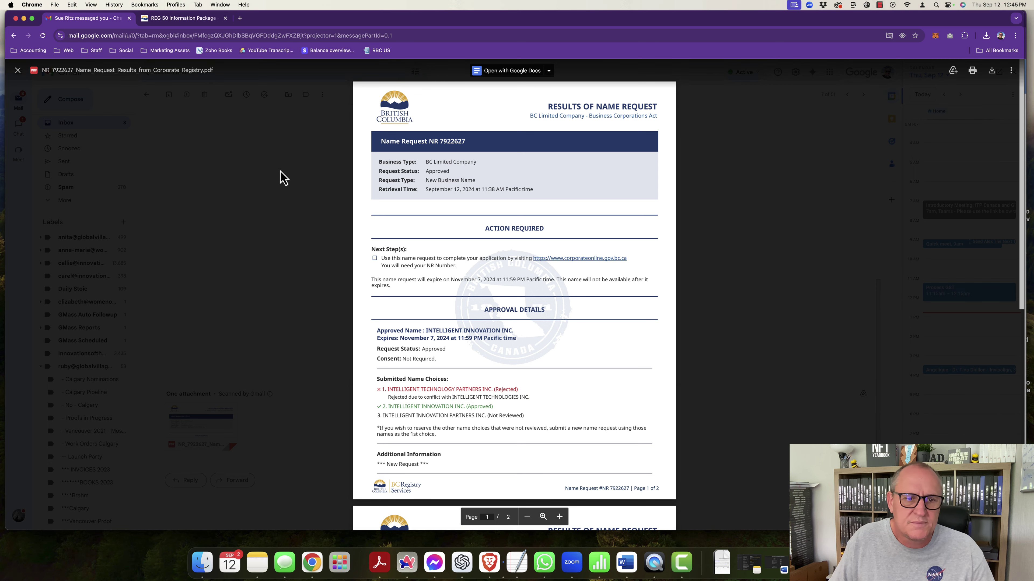
left_click(181, 18)
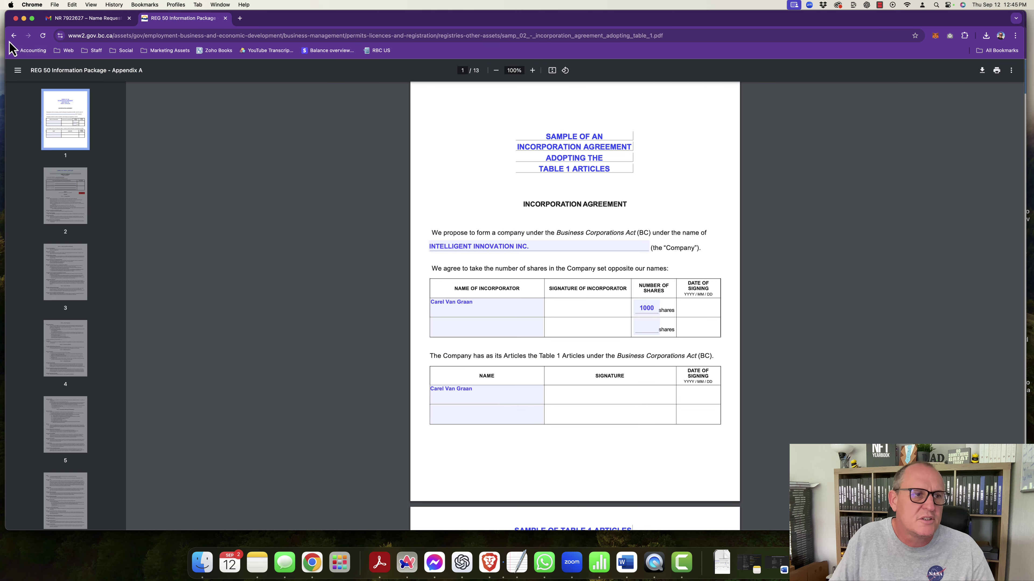
left_click(13, 36)
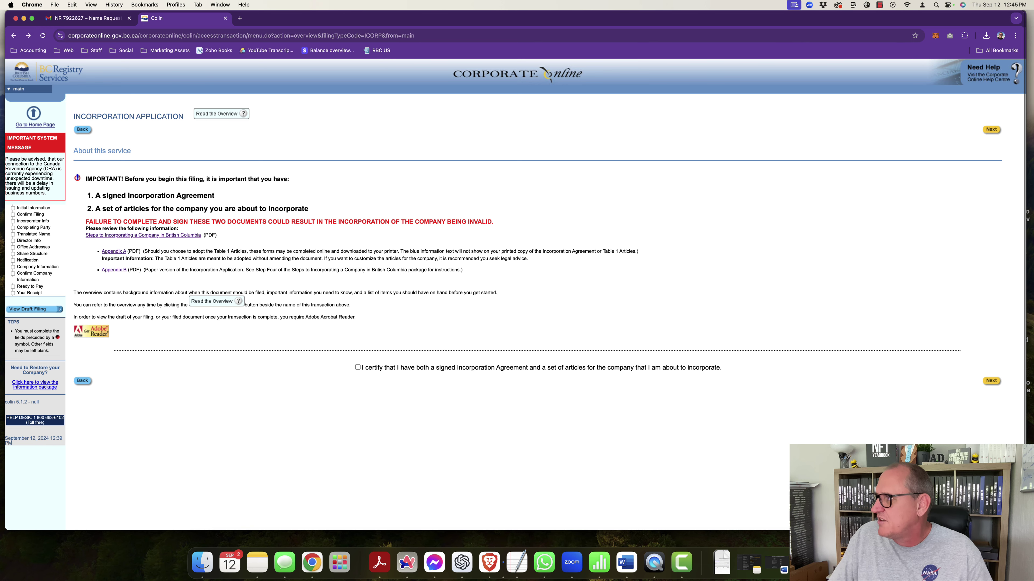
Step: Tick the signed agreement and articles certification and continue to Enter Initial Information
left_click_drag(1033, 22, 631, 87)
scroll(596, 316, "down", 10)
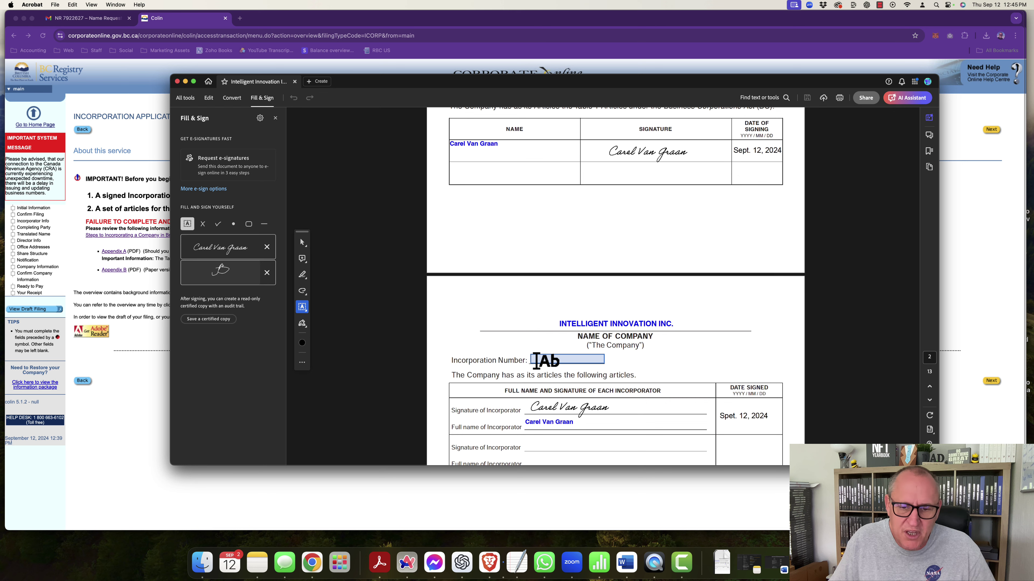
left_click_drag(652, 83, 1033, 79)
left_click_drag(798, 77, 1029, 77)
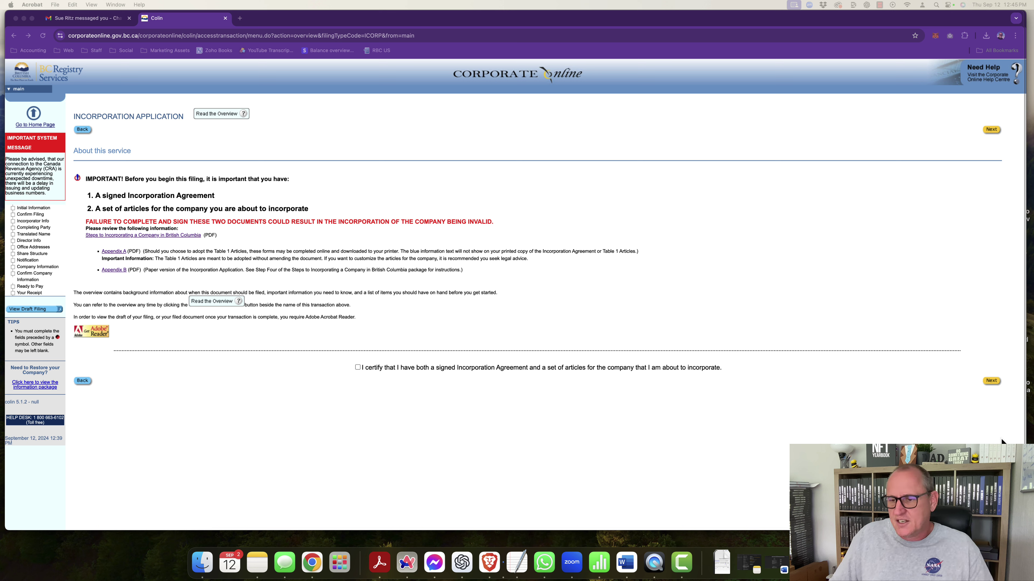
left_click(992, 381)
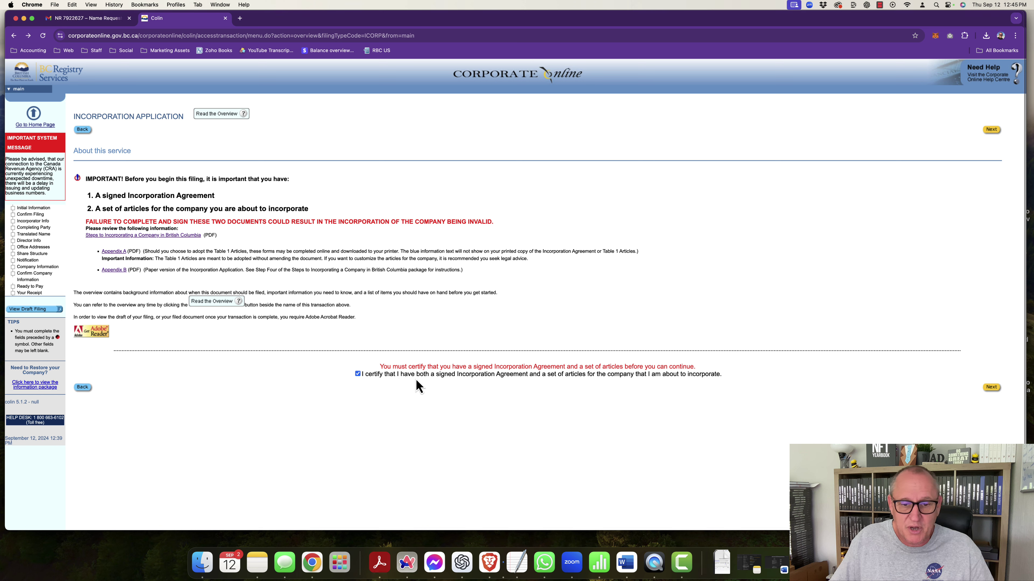
left_click(991, 387)
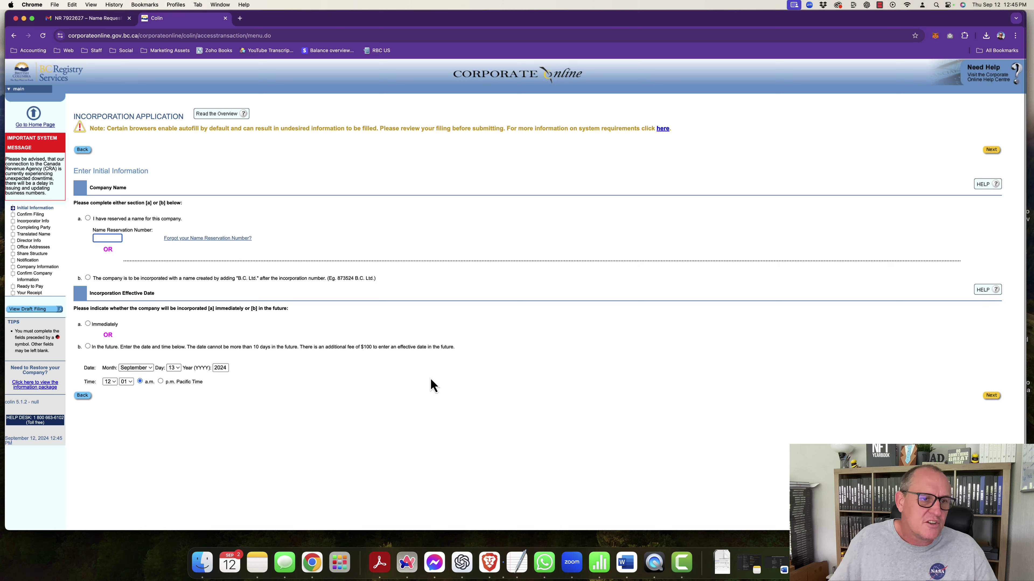
Step: Choose option a (name reserved) and paste the NR number copied from the Gmail approval PDF
left_click(104, 189)
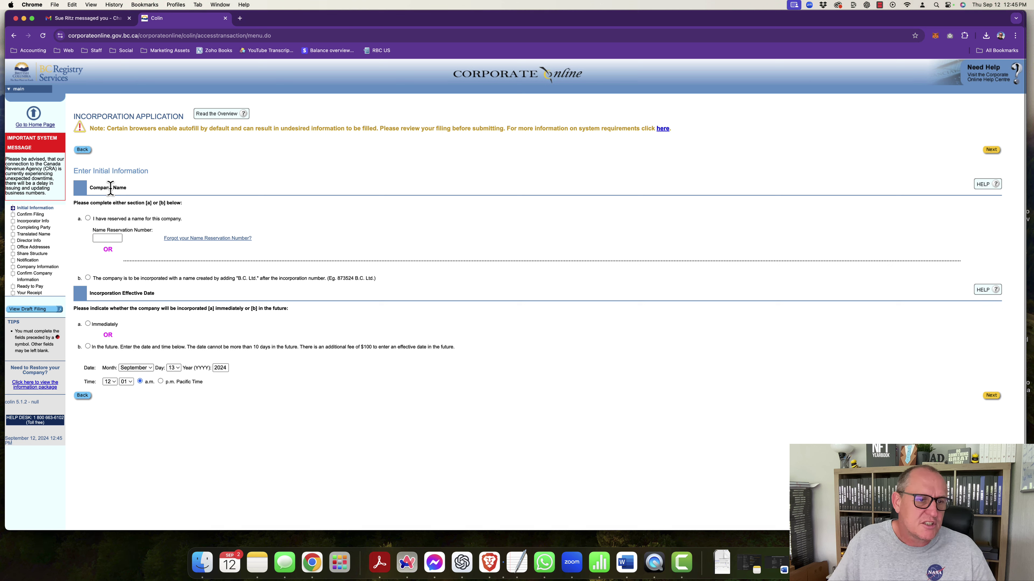
left_click(88, 219)
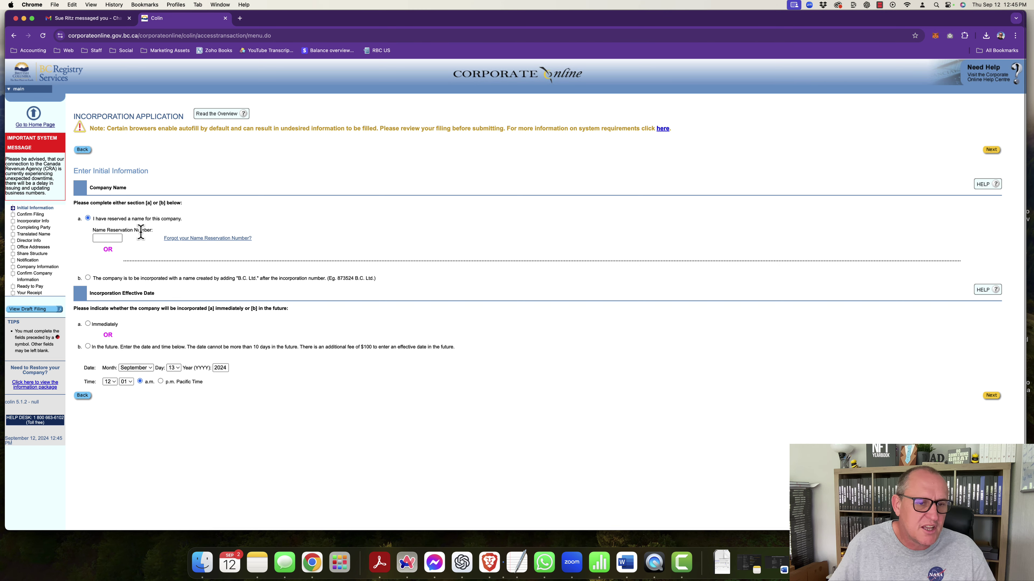
left_click(101, 20)
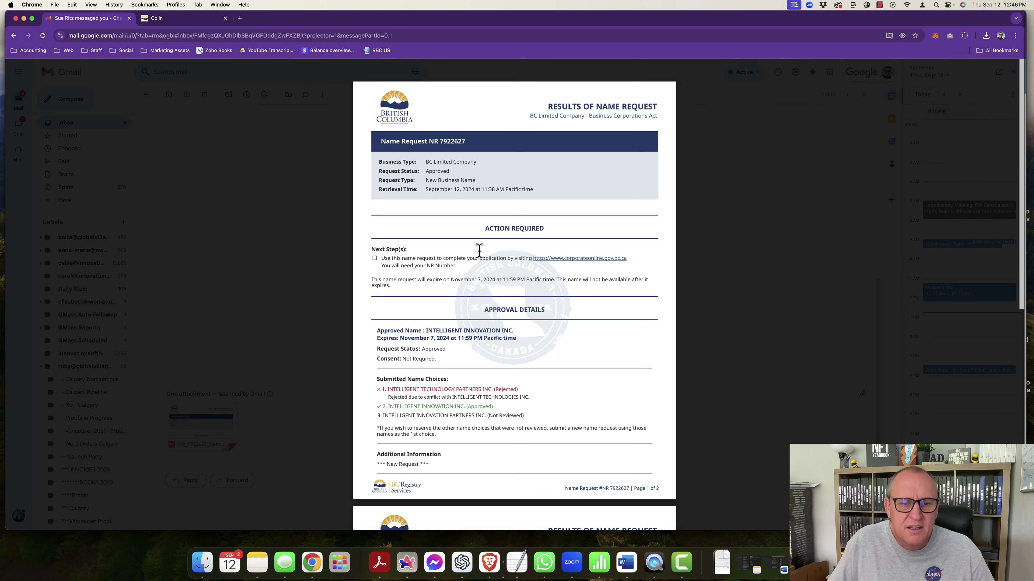
scroll(478, 249, "down", 2)
scroll(478, 249, "down", 4)
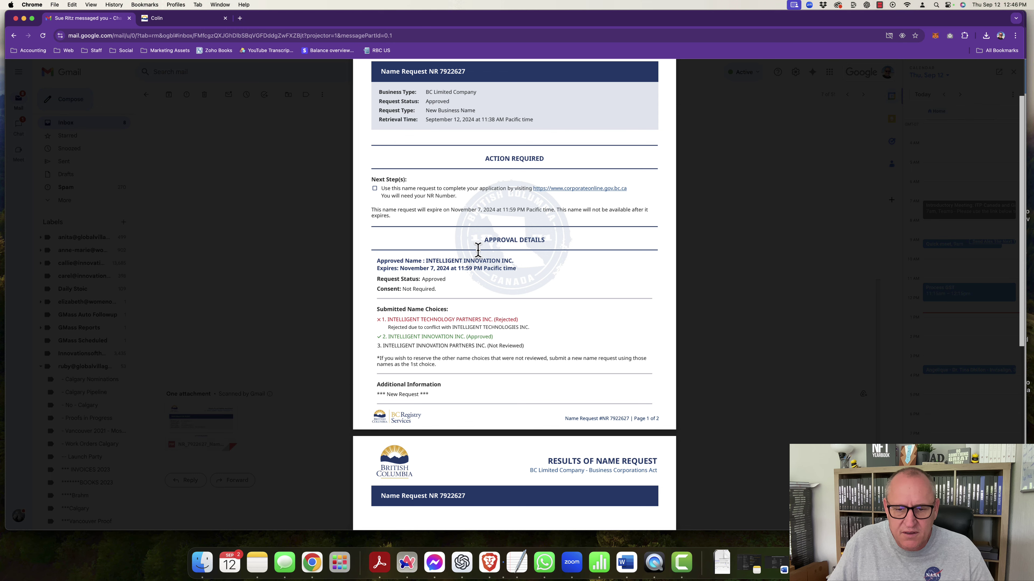
scroll(478, 249, "up", 6)
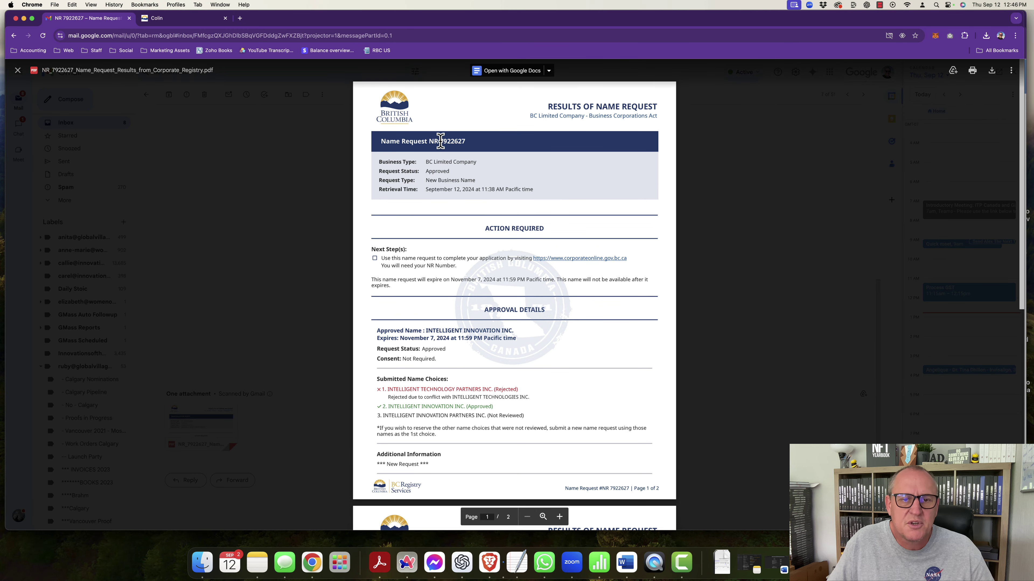
left_click_drag(439, 143, 464, 140)
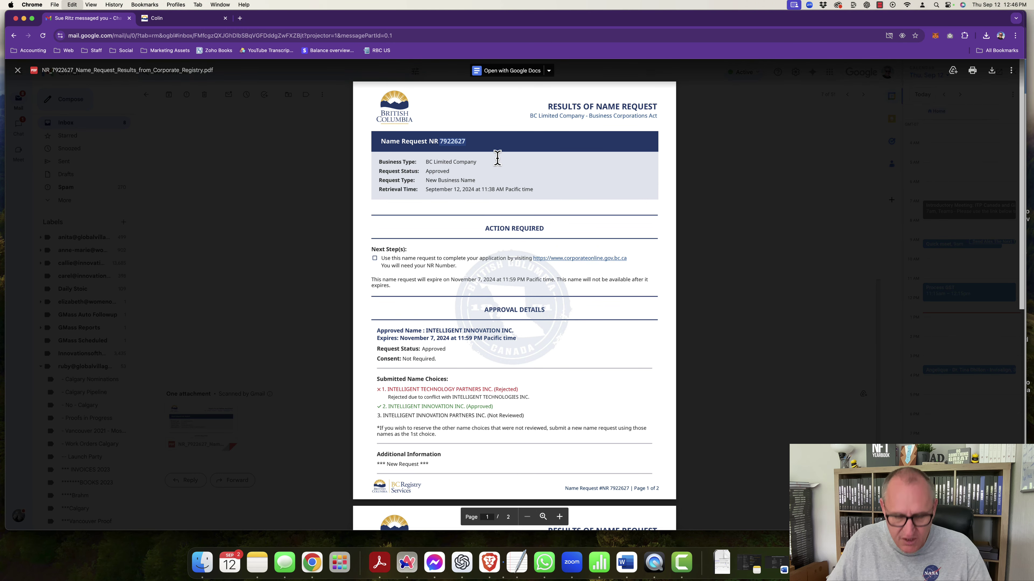
left_click(161, 19)
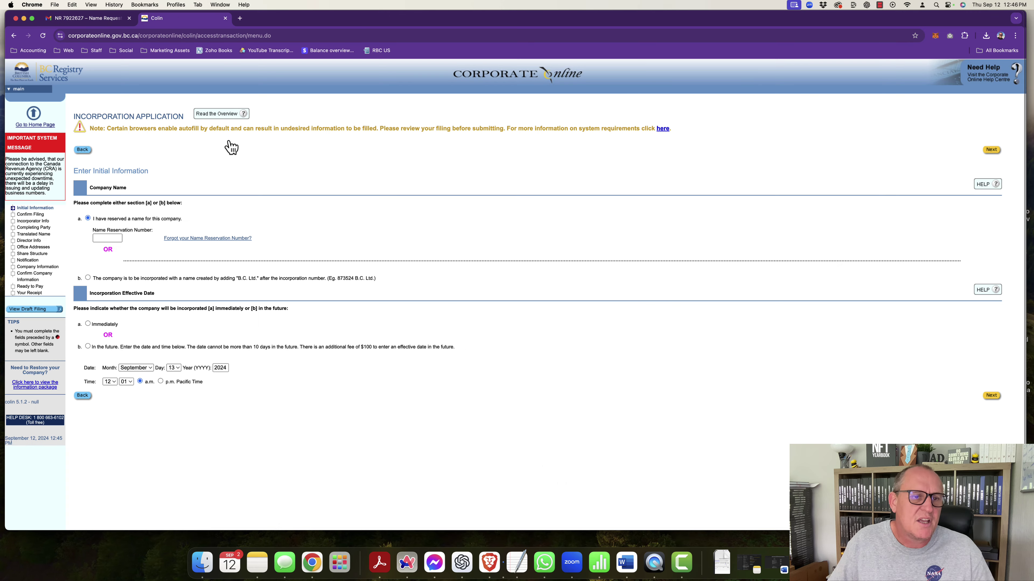
left_click(108, 238)
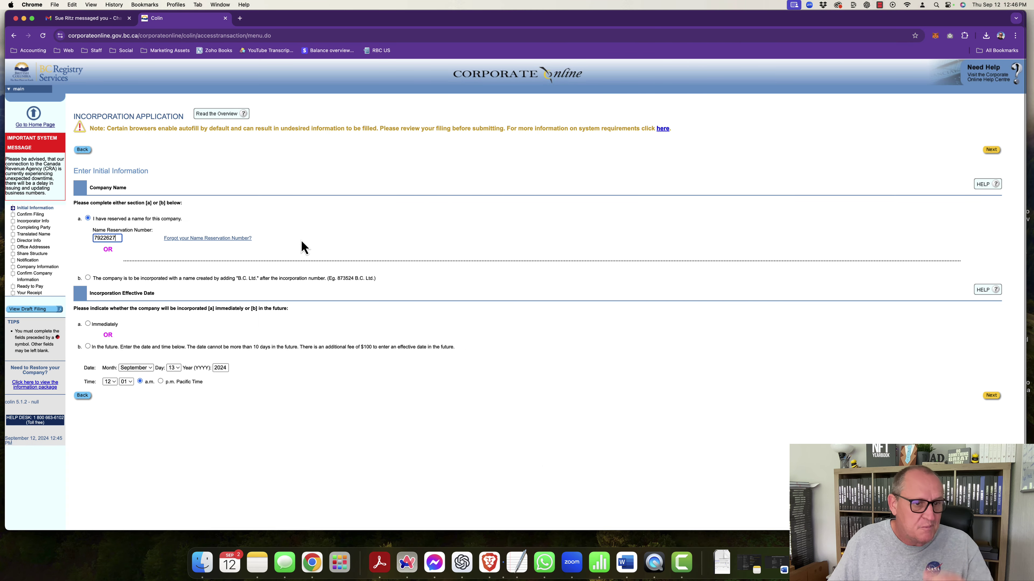
scroll(241, 234, "down", 2)
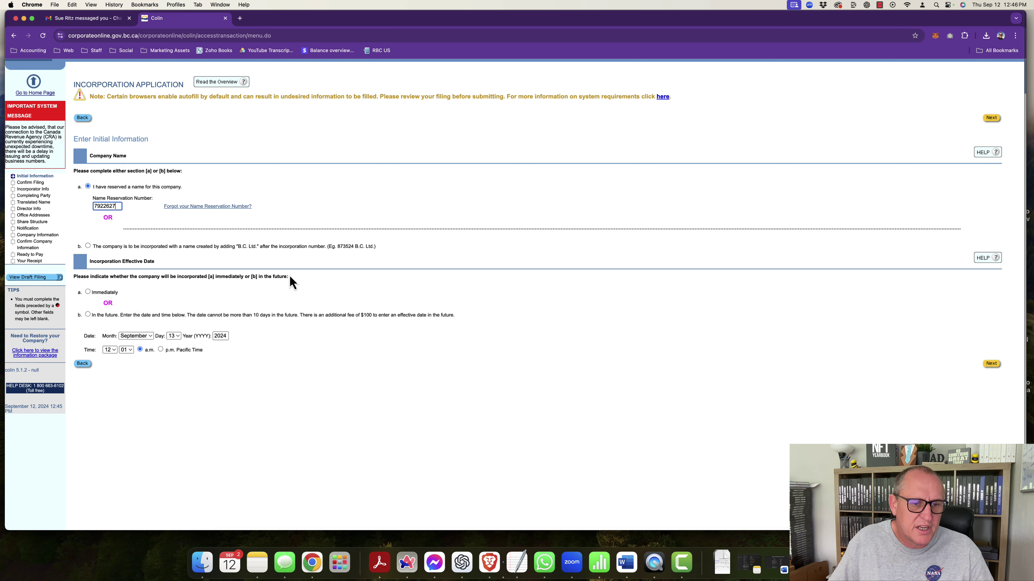
Step: Select 'Immediately' as the company's incorporation timing
left_click(88, 292)
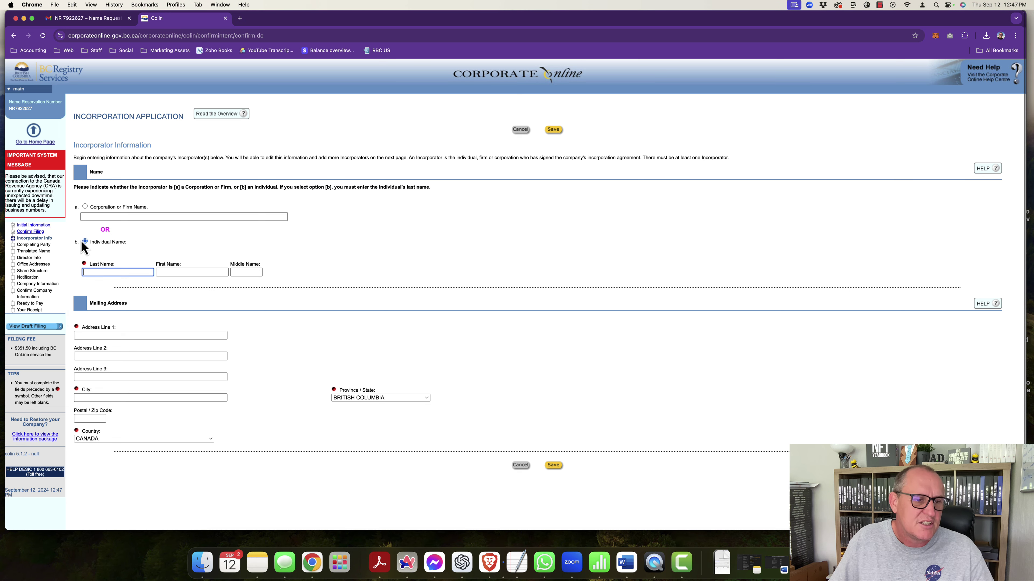
Step: Enter the incorporator's last, first and middle names
left_click(101, 271)
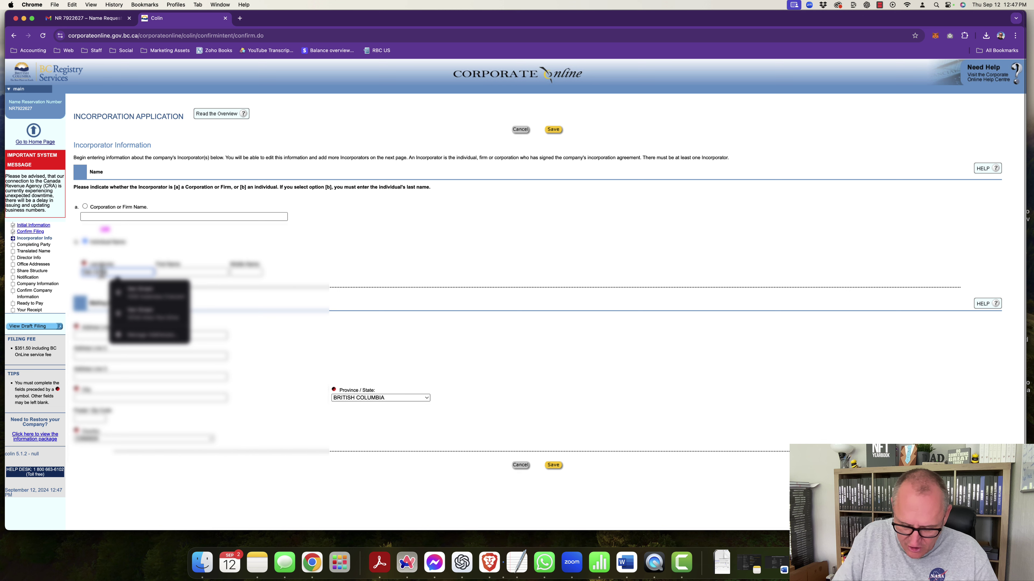
left_click(192, 271)
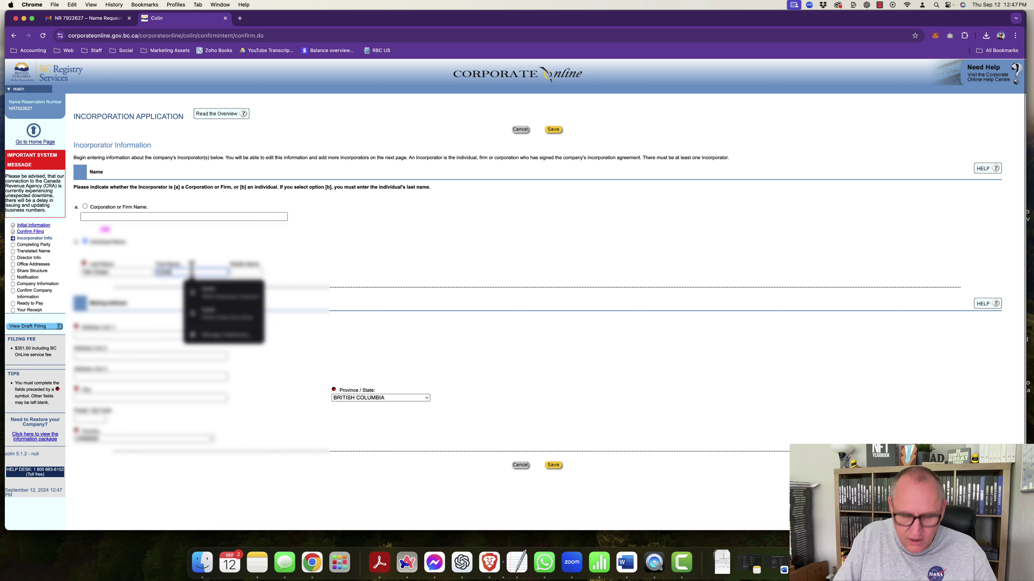
left_click(246, 272)
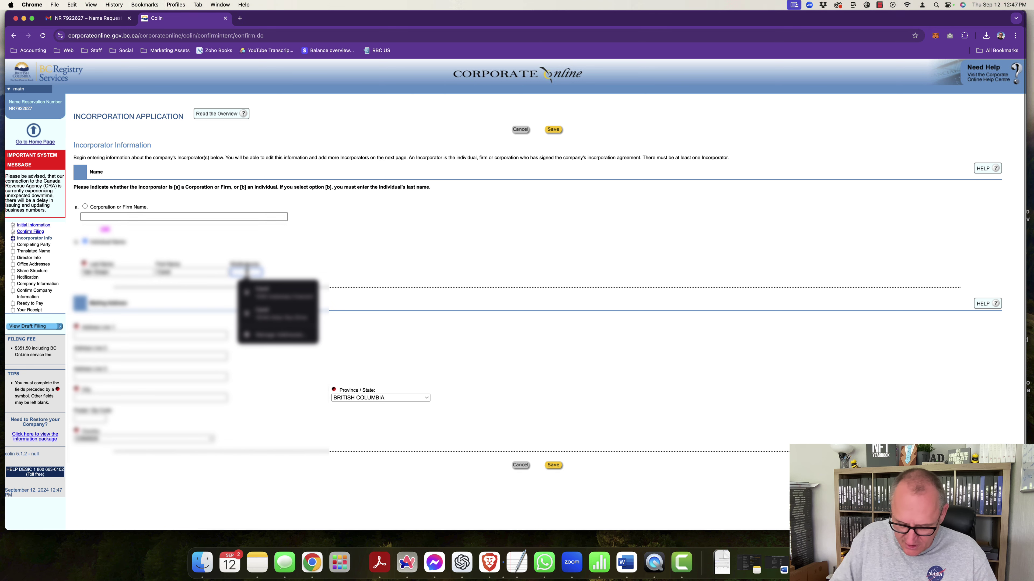
type("G")
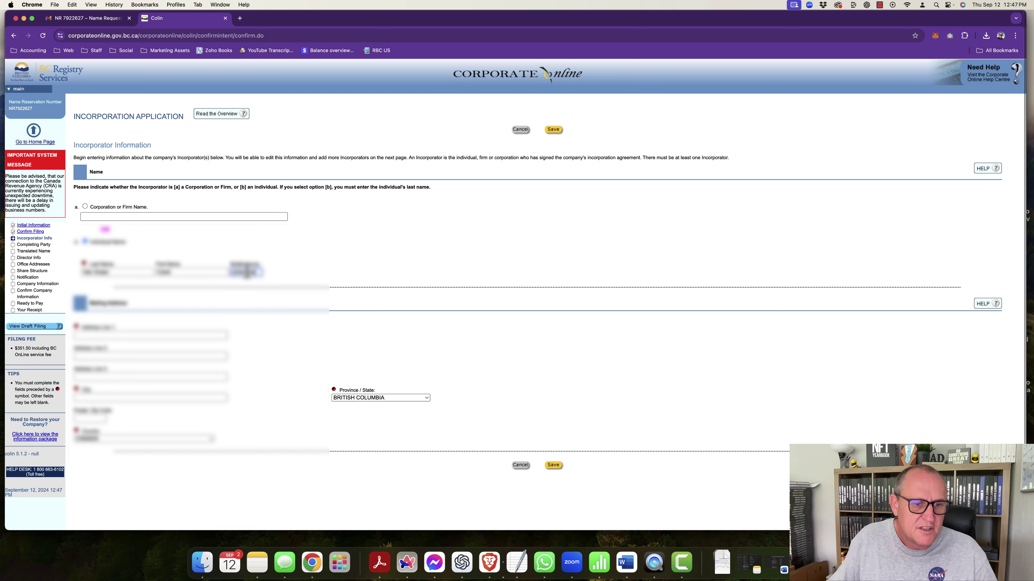
left_click(296, 256)
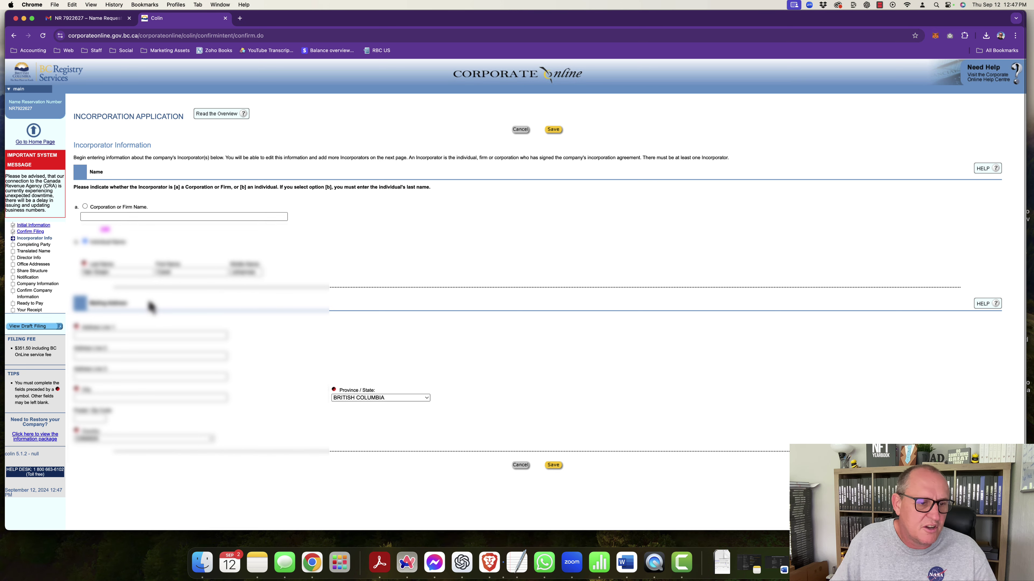
Step: Autofill the incorporator's mailing address, clear Address Line 2, and save
scroll(150, 307, "down", 2)
left_click(116, 308)
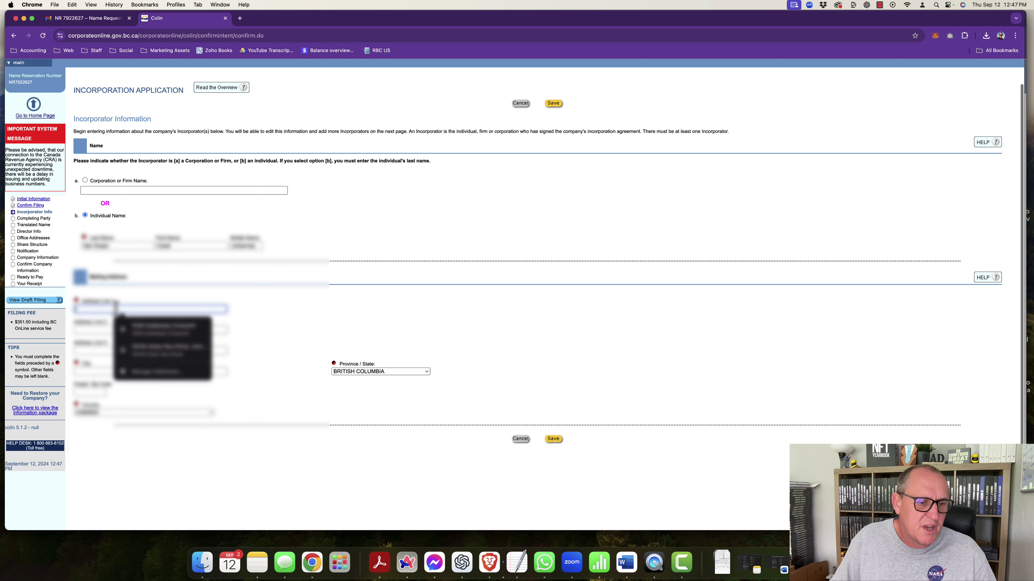
left_click(138, 328)
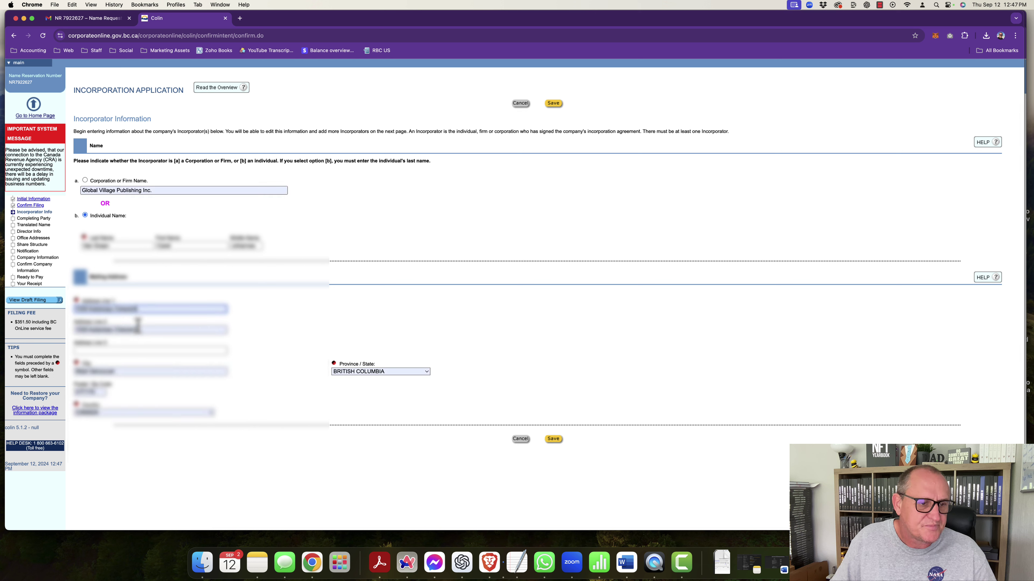
left_click_drag(140, 329, 71, 338)
key("BackSpace")
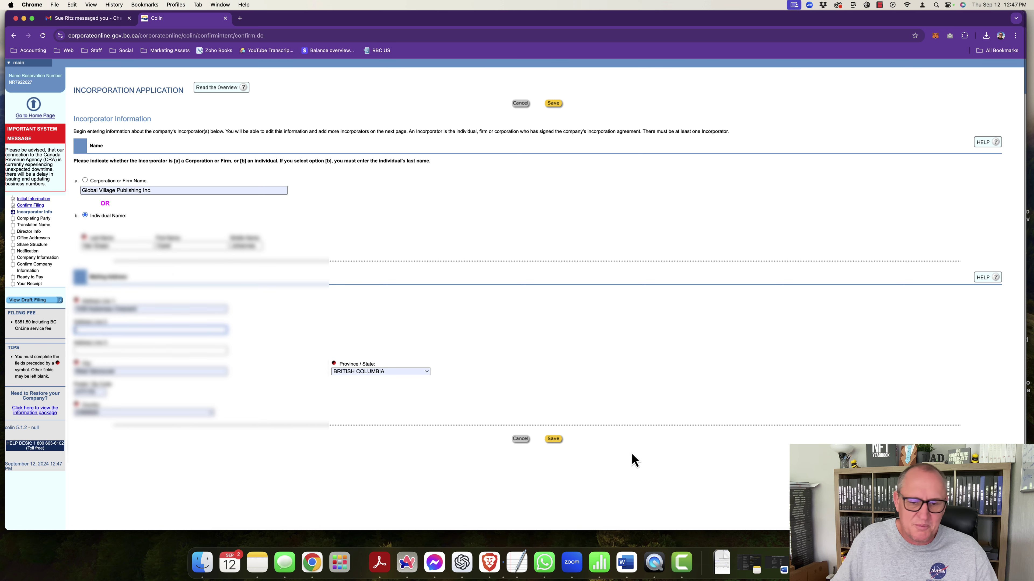
left_click(553, 440)
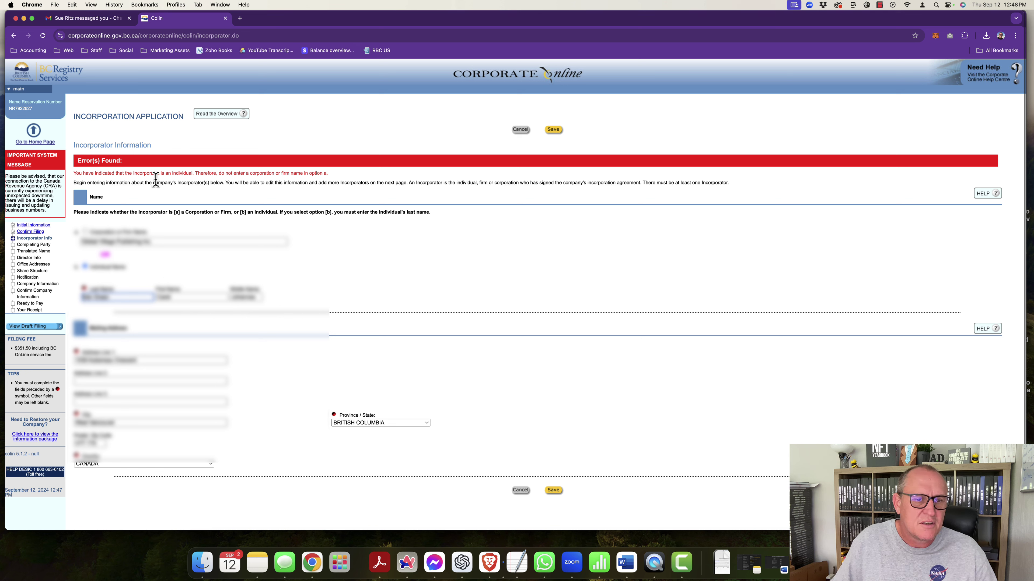
Step: Empty the incorporator's Corporation or Firm Name field, then continue past the incorporator list
left_click(154, 241)
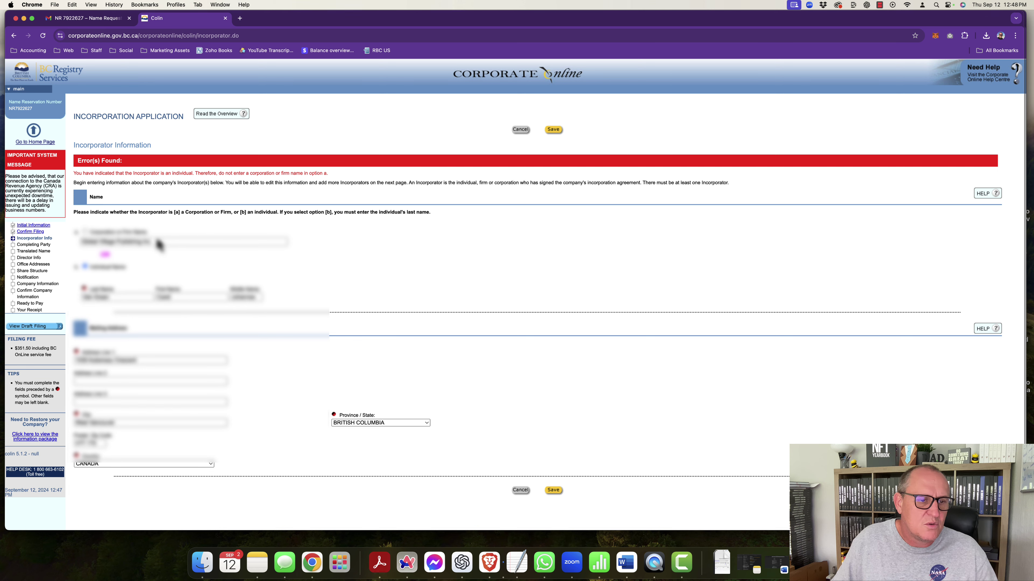
triple_click(153, 241)
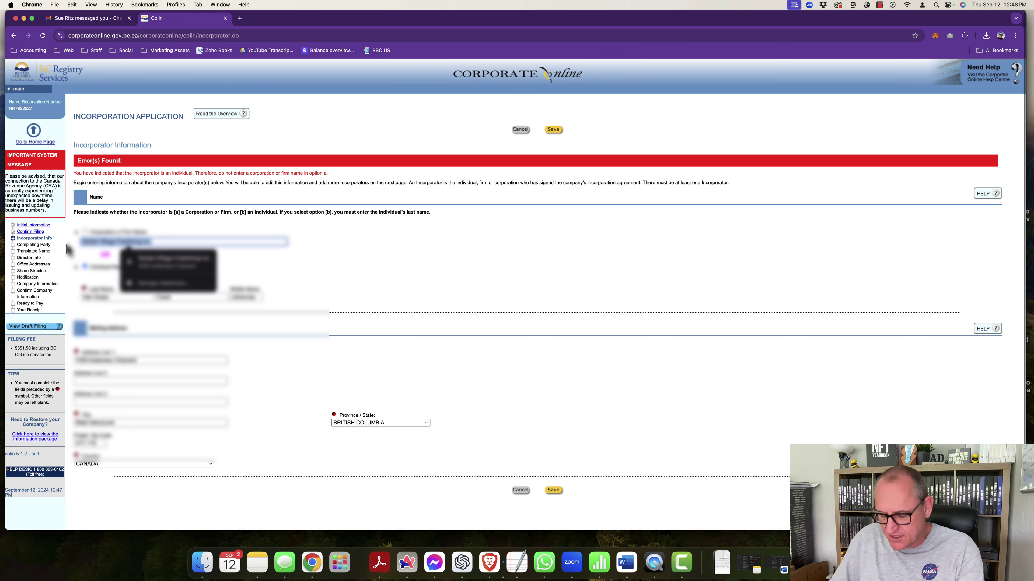
key("BackSpace")
left_click(316, 272)
scroll(372, 286, "down", 2)
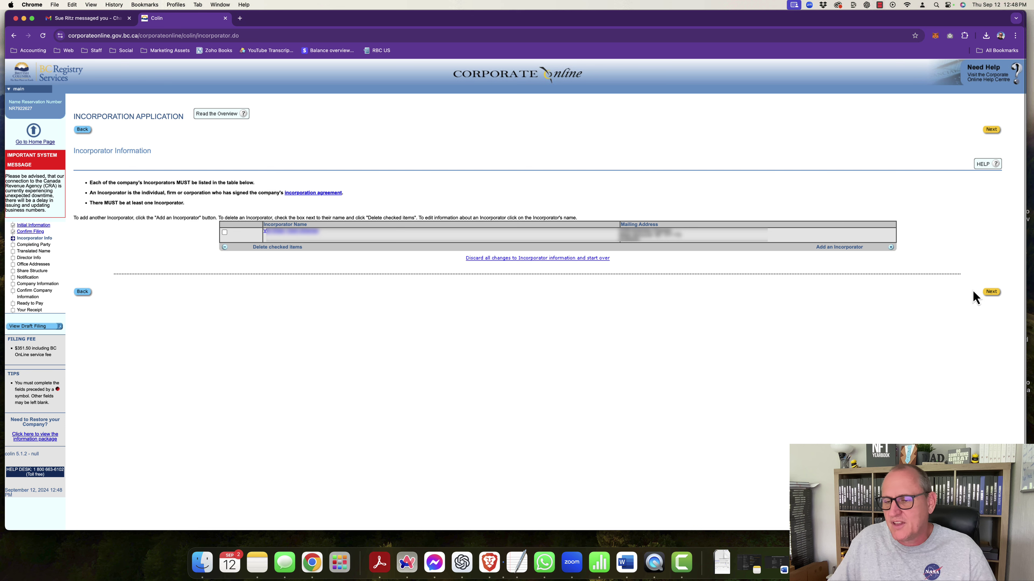
left_click(992, 292)
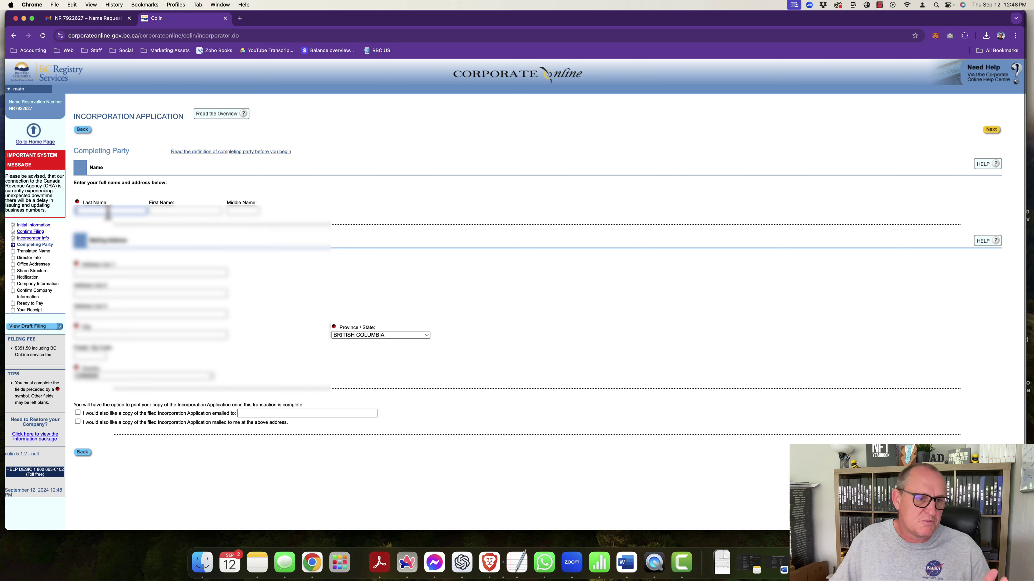
Step: Autofill the completing party's details, blank Middle Name and Address Line 2, and request an emailed copy
left_click(109, 211)
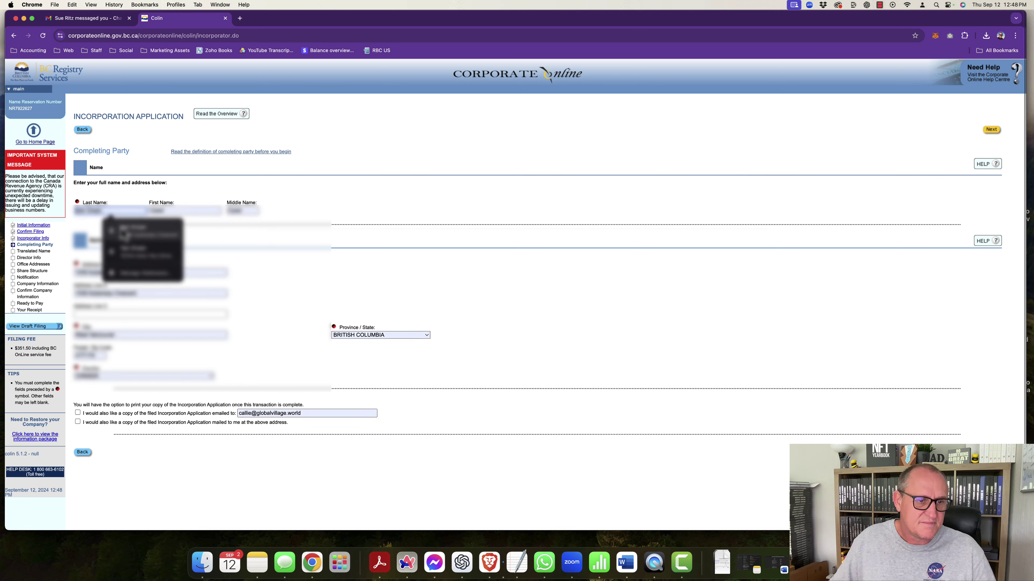
left_click(121, 231)
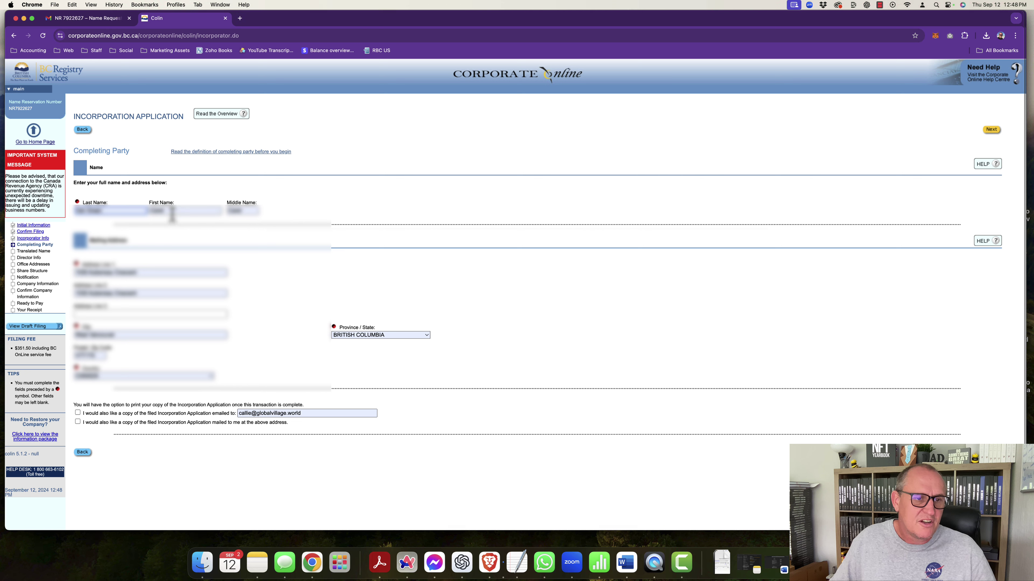
left_click(244, 210)
key("BackSpace")
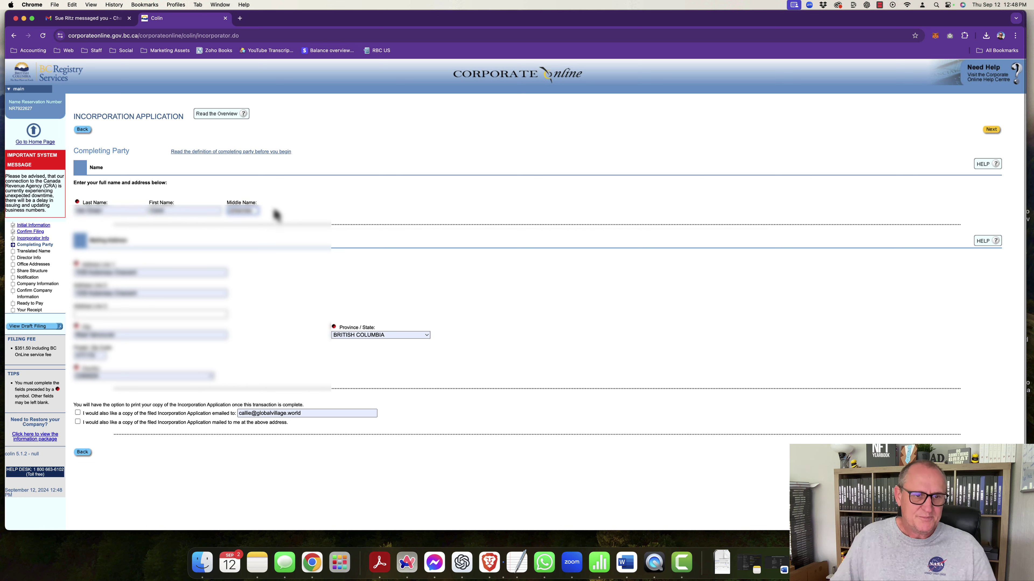
left_click(303, 219)
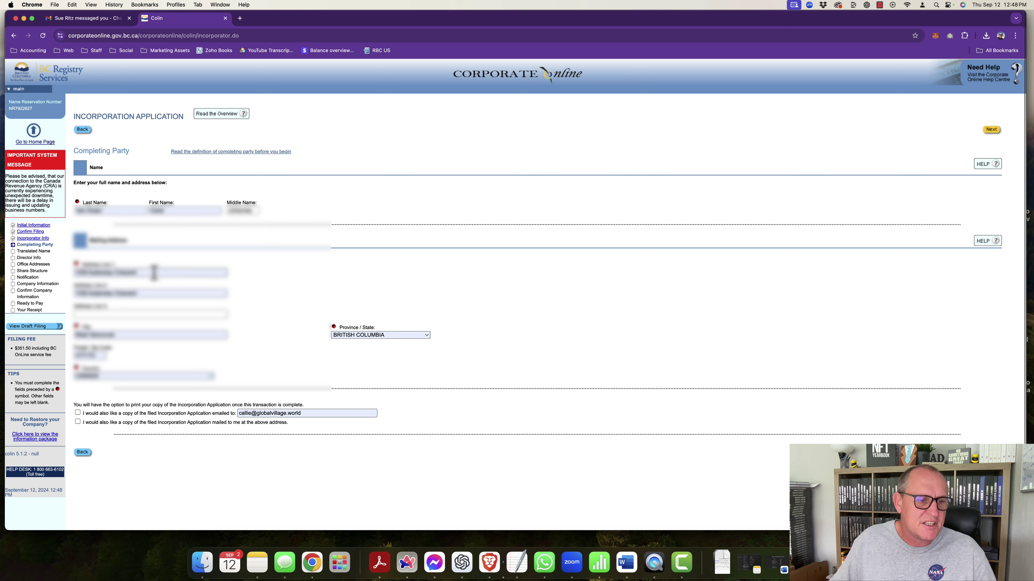
left_click(149, 293)
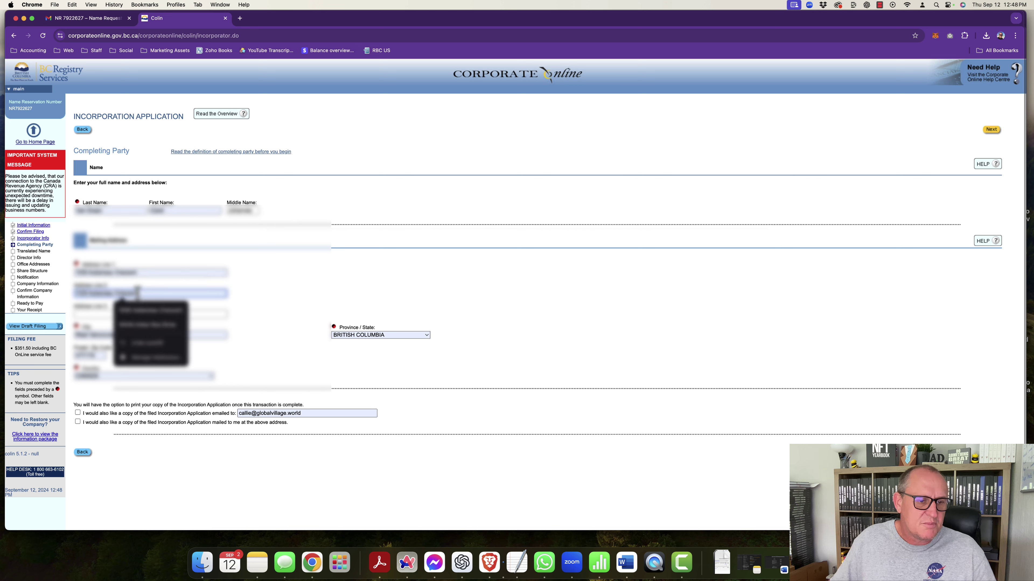
key("Escape")
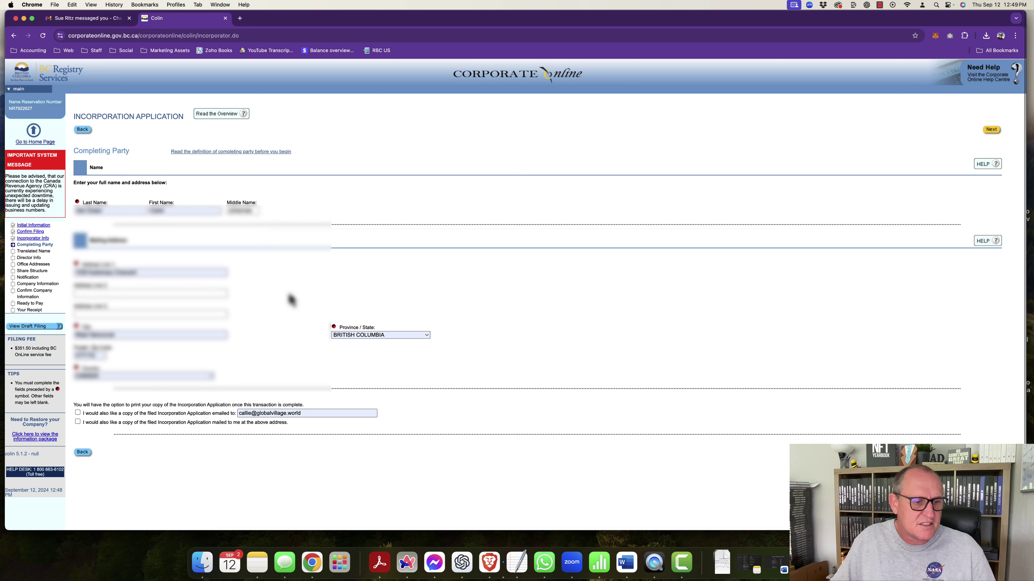
left_click(78, 413)
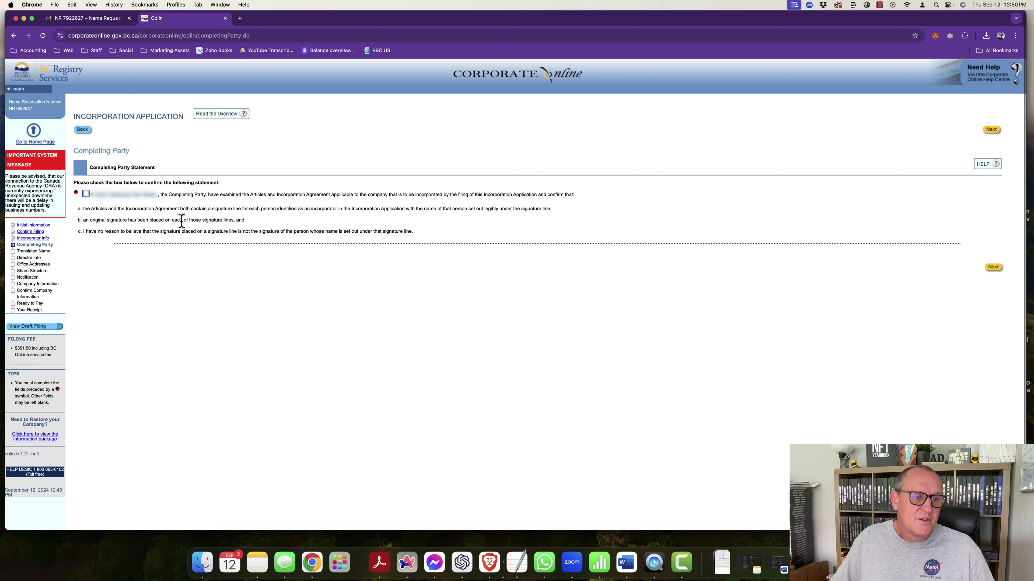
Step: Tick the completing party statement and keep 'No translation' for the company name
left_click(87, 194)
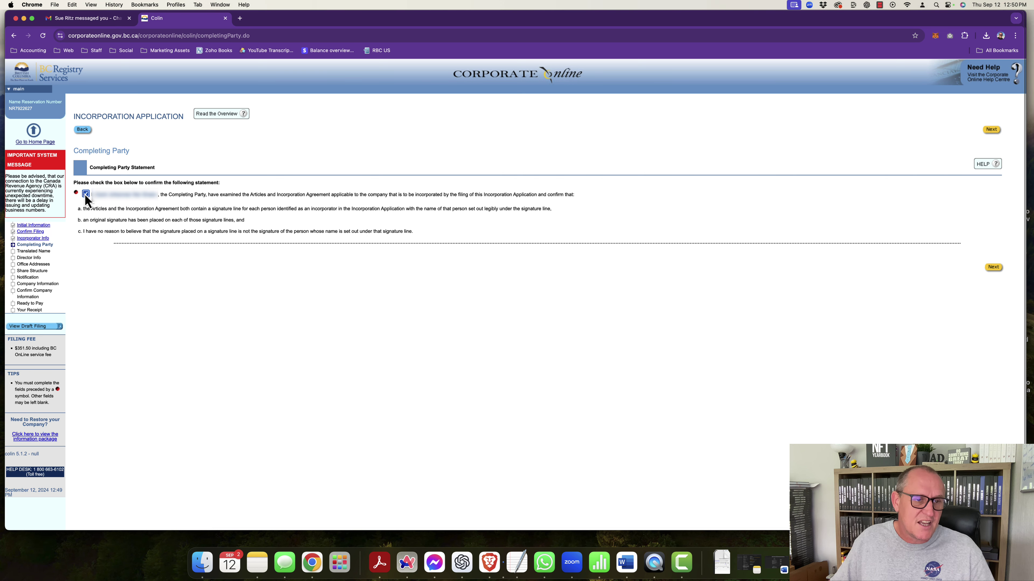
left_click(994, 270)
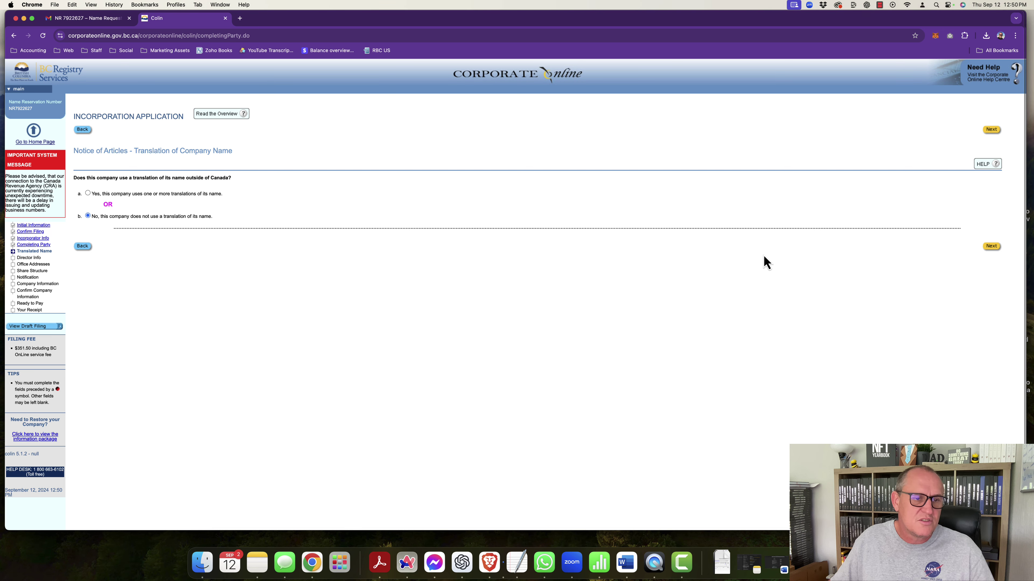
left_click(992, 246)
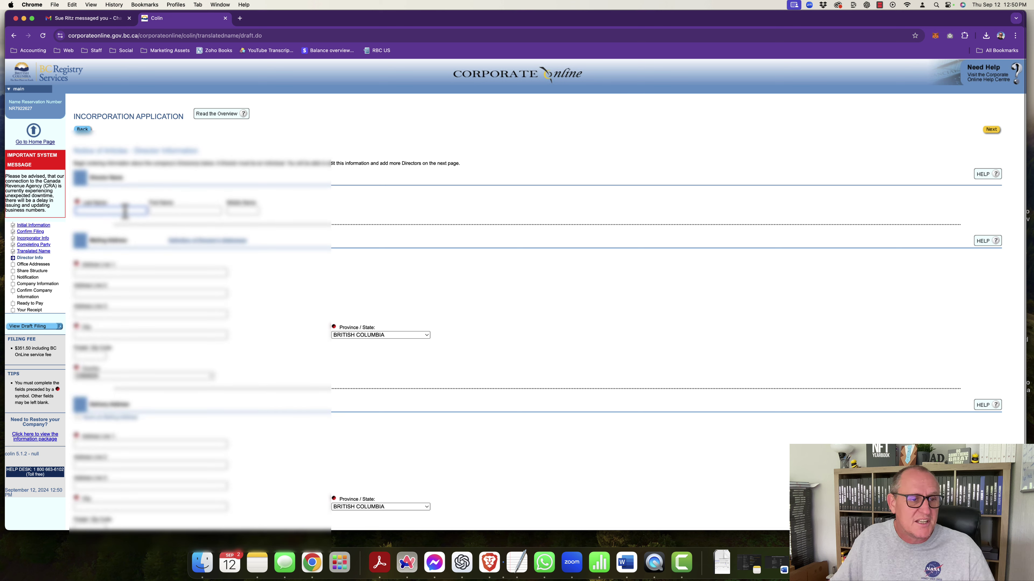
Step: Autofill the director's details, enter the middle name, and clear Address Line 2
left_click(125, 211)
left_click(178, 233)
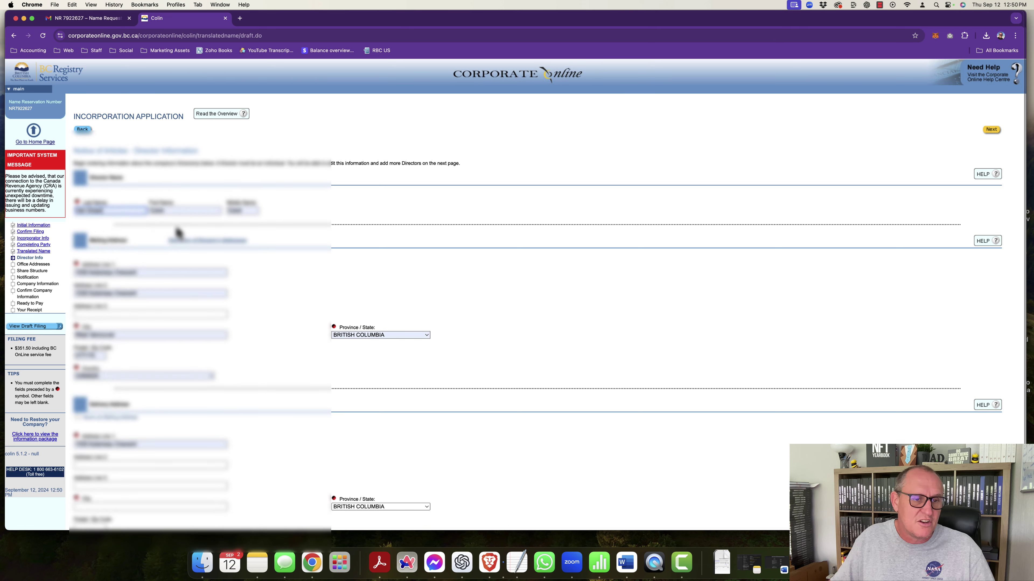
left_click(246, 210)
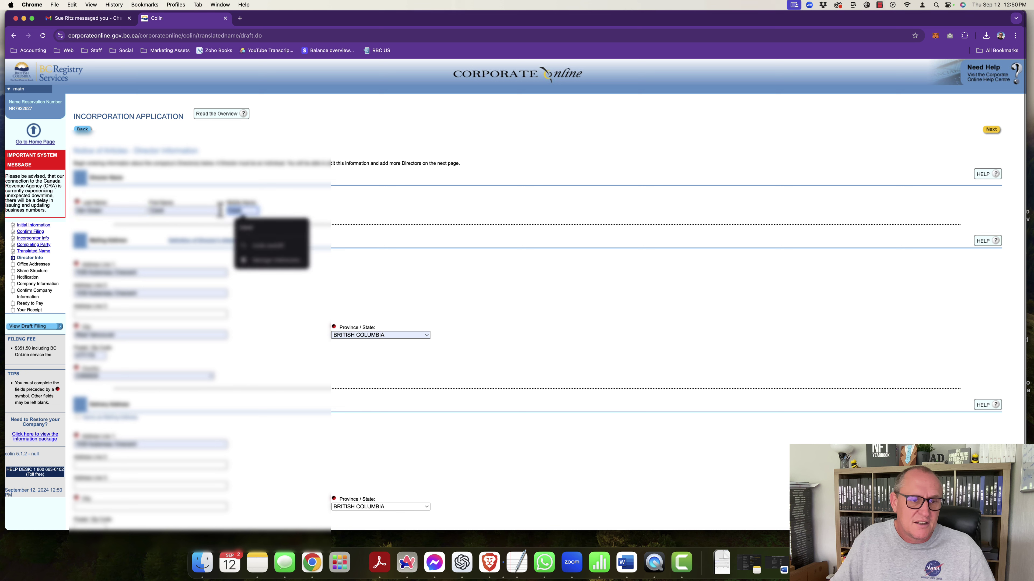
type("Greg")
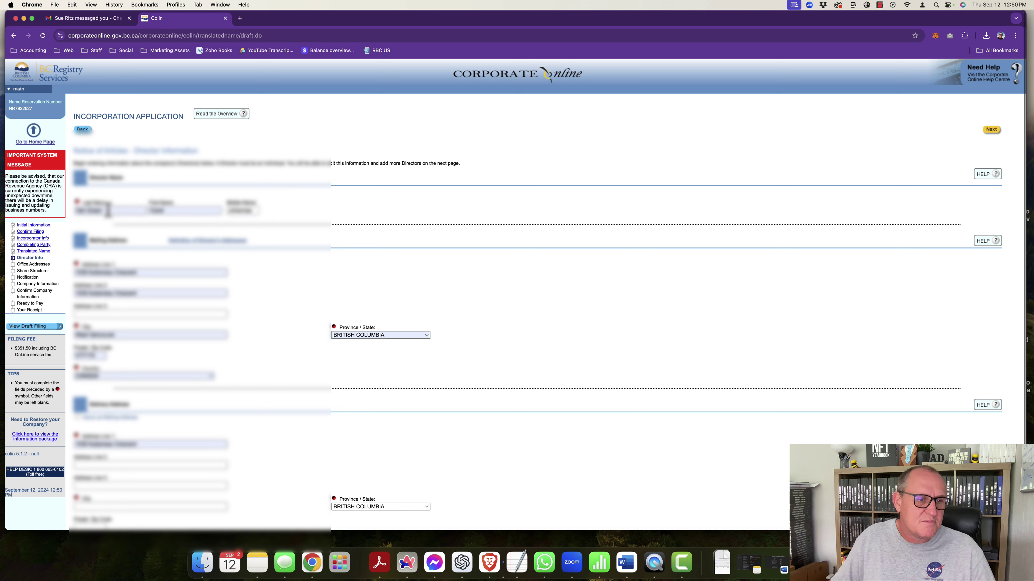
scroll(244, 253, "down", 1)
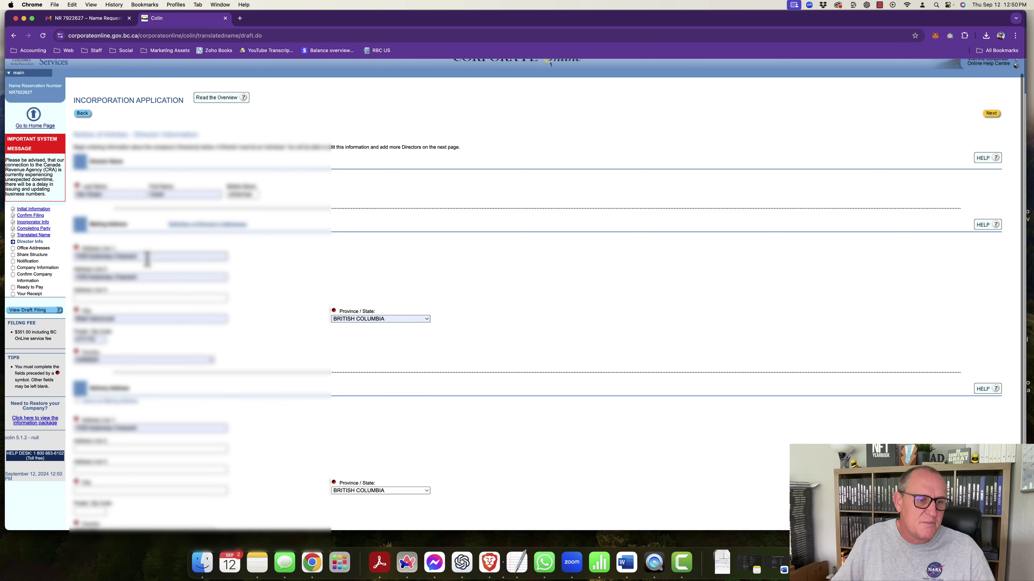
left_click_drag(144, 276, 67, 282)
key("BackSpace")
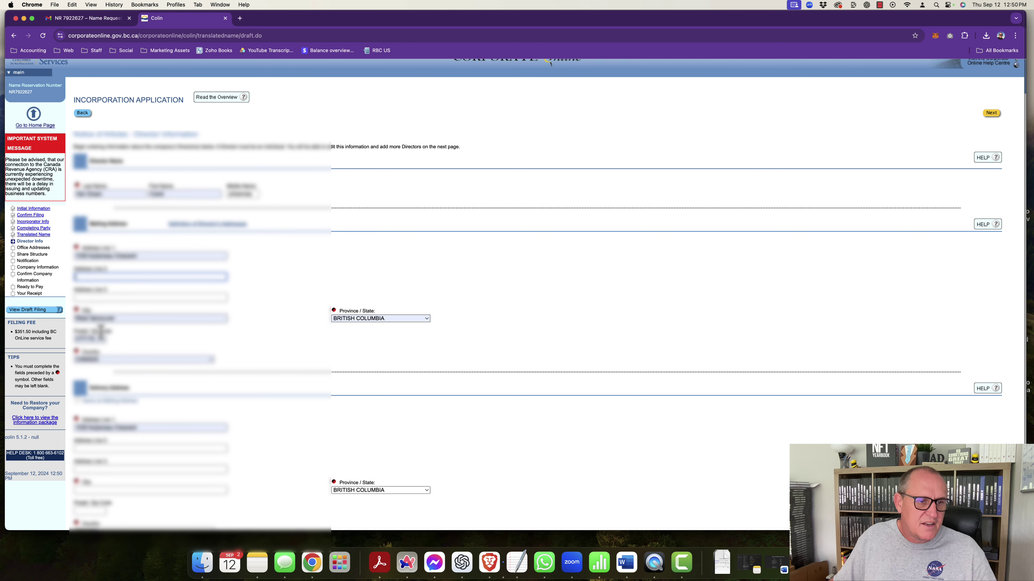
Step: Copy the mailing address as the delivery address, verify city and postal code, and submit
scroll(159, 370, "up", 1)
scroll(159, 370, "up", 1)
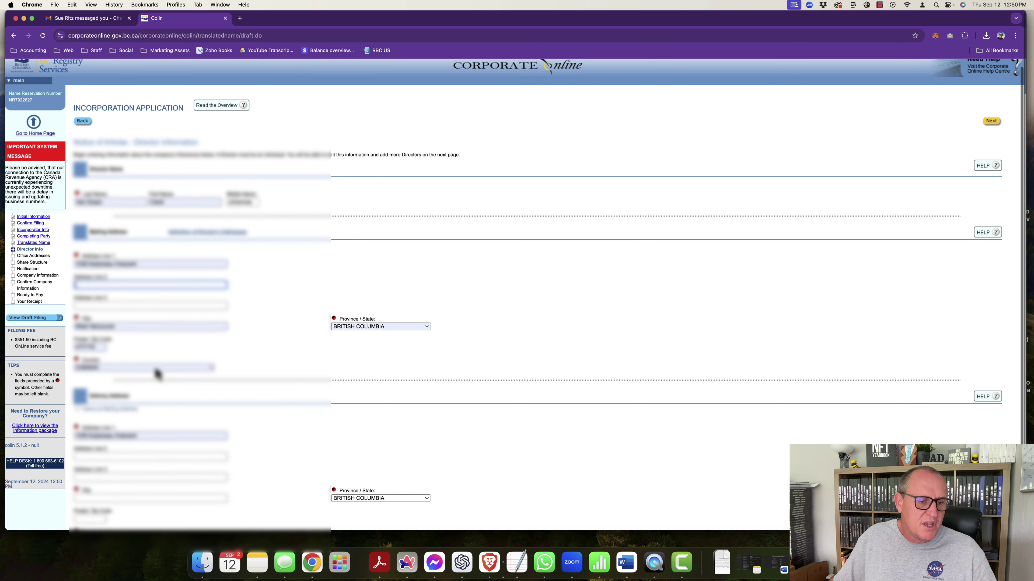
left_click(79, 409)
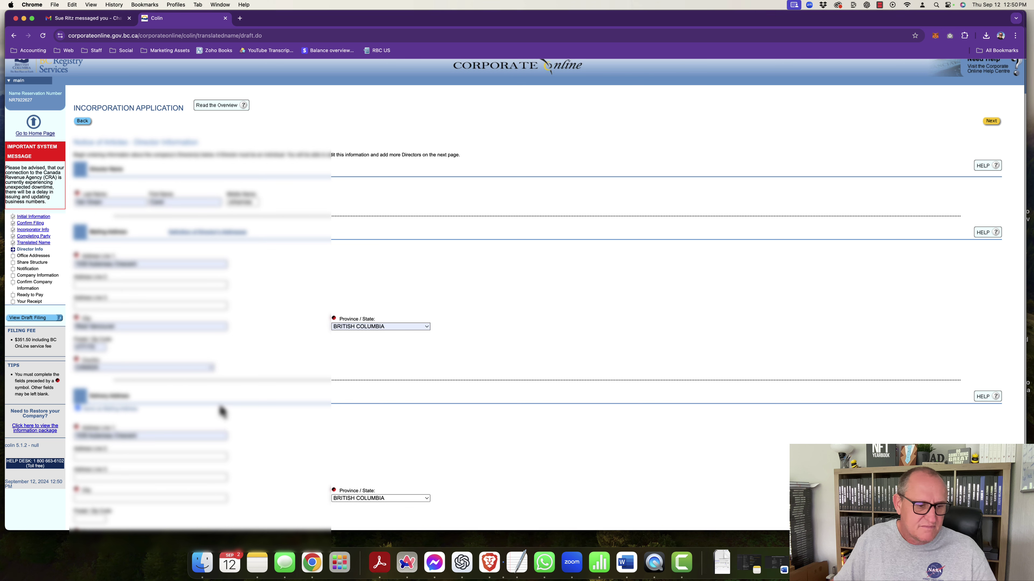
left_click(90, 326)
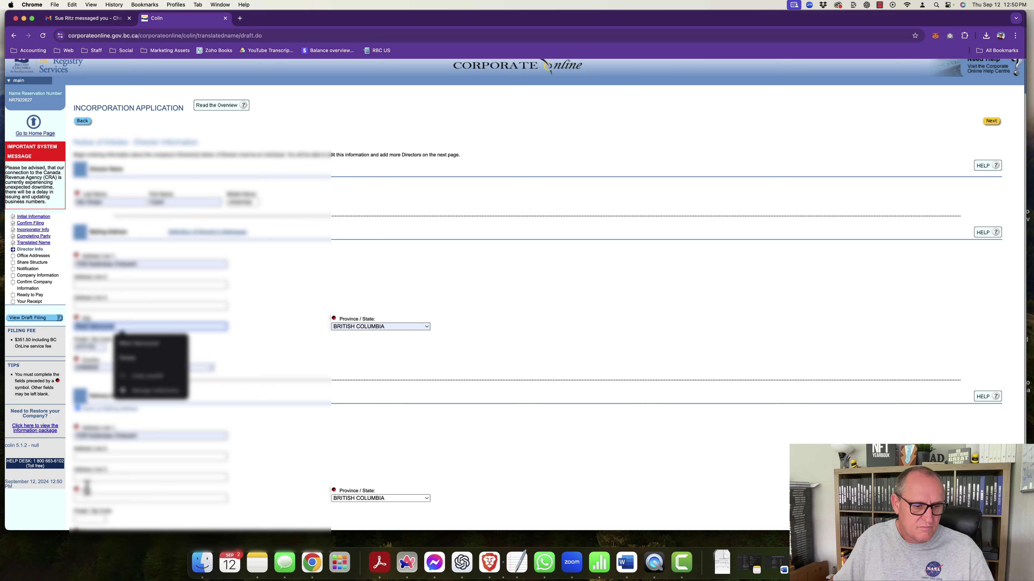
left_click(89, 497)
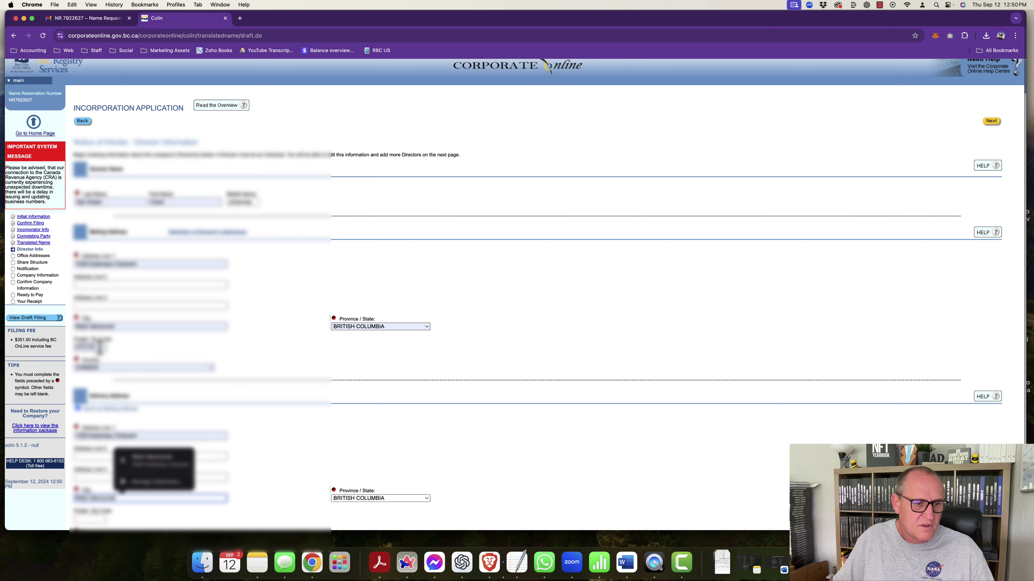
left_click(91, 347)
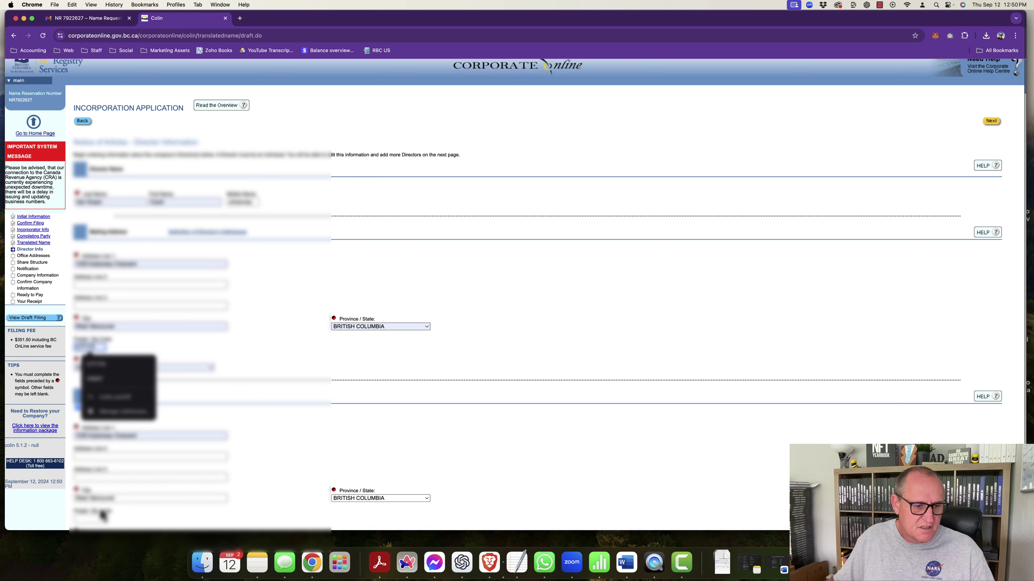
left_click(98, 520)
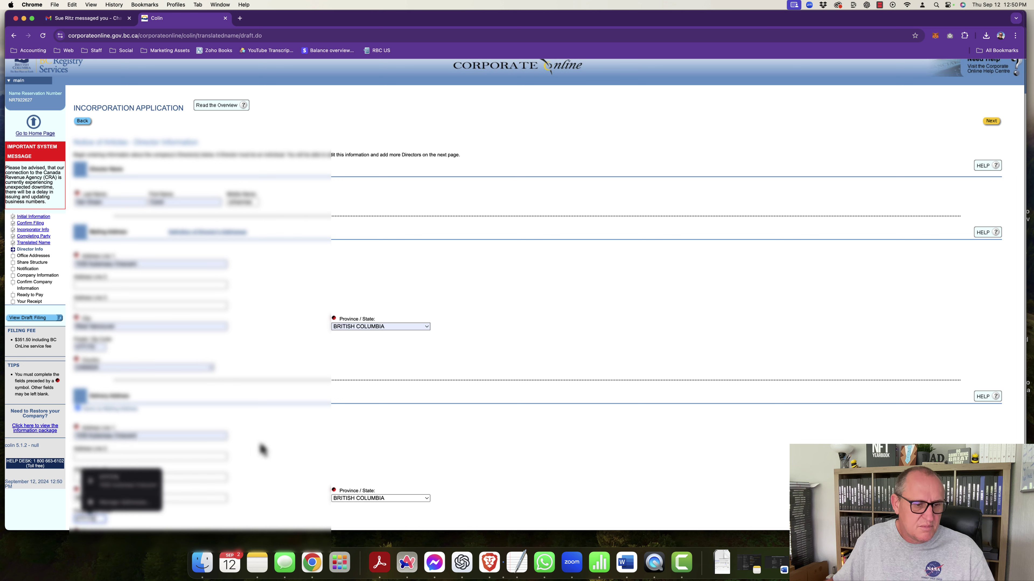
left_click(277, 445)
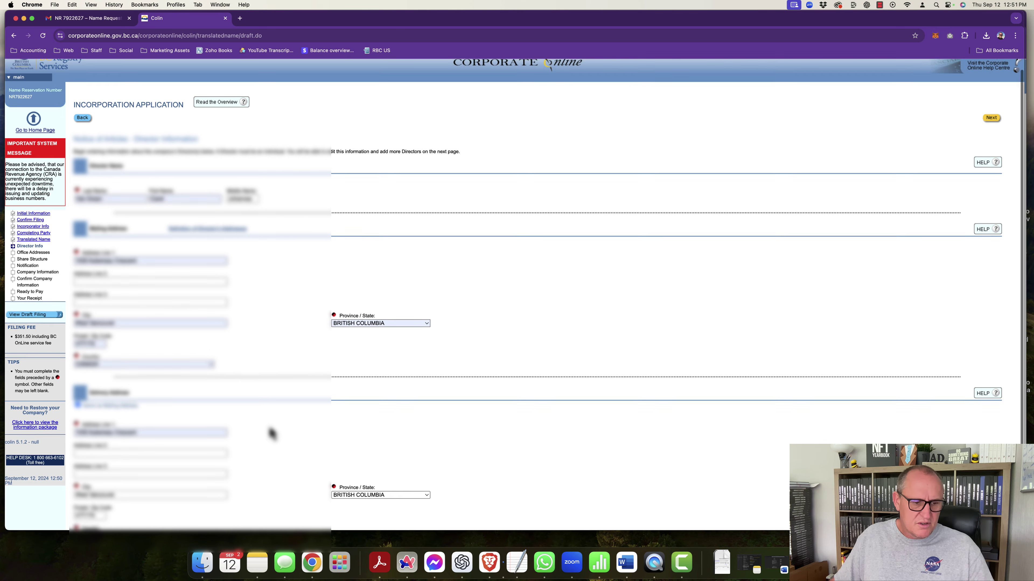
scroll(272, 435, "down", 3)
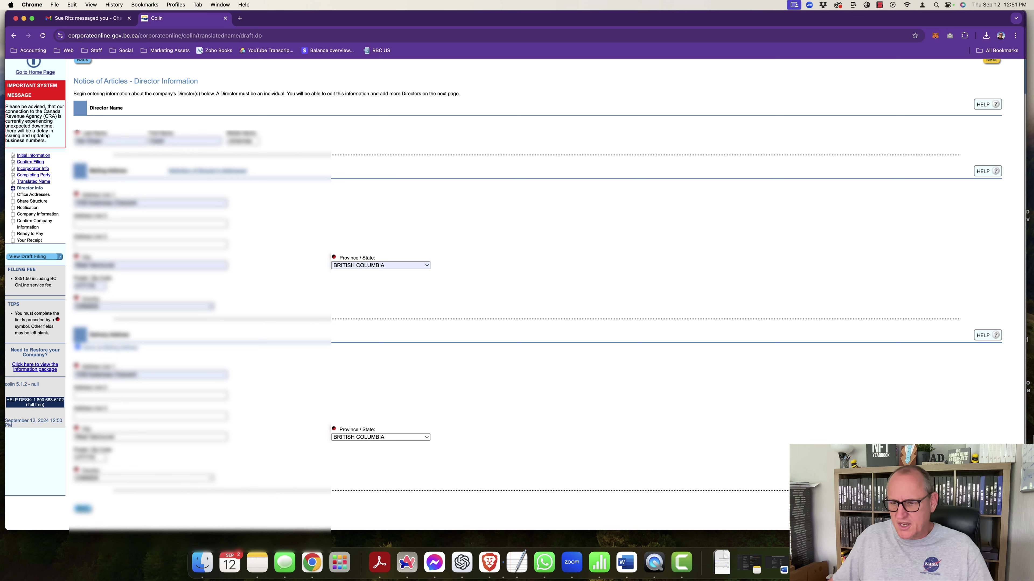
left_click(990, 509)
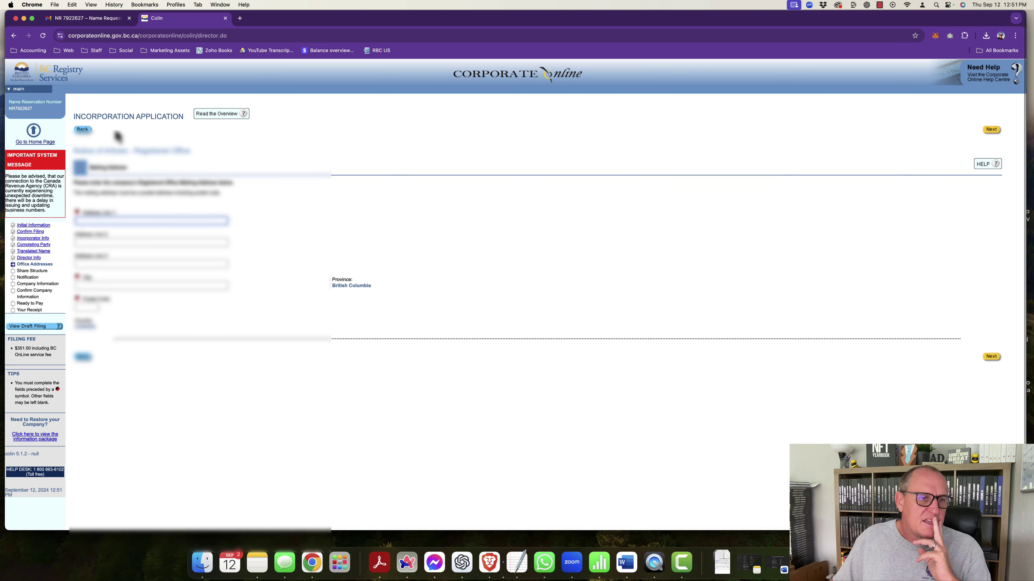
Step: Autofill the registered office mailing address with Address Line 2 left empty, and submit it
left_click(92, 221)
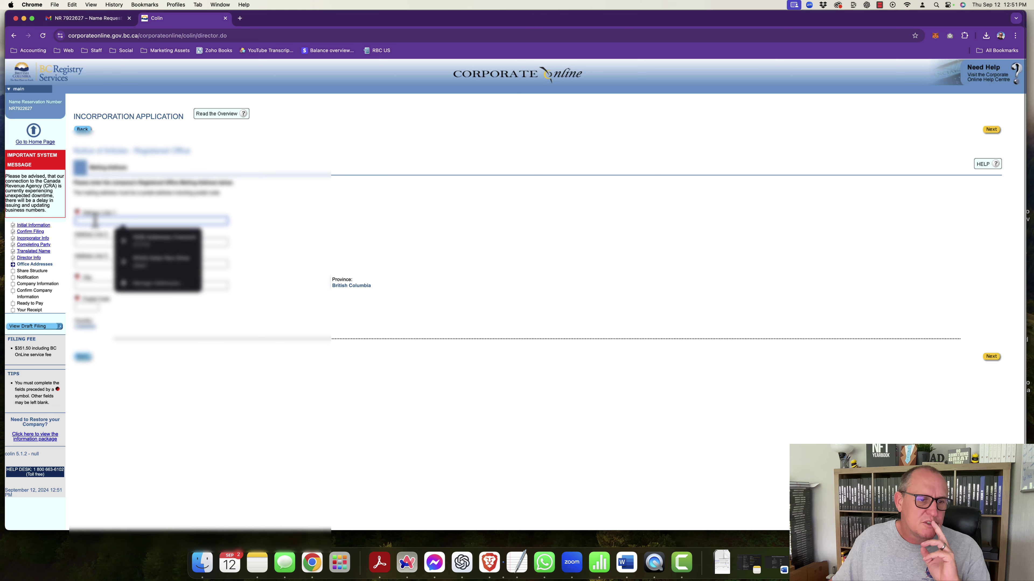
left_click(152, 240)
left_click(143, 244)
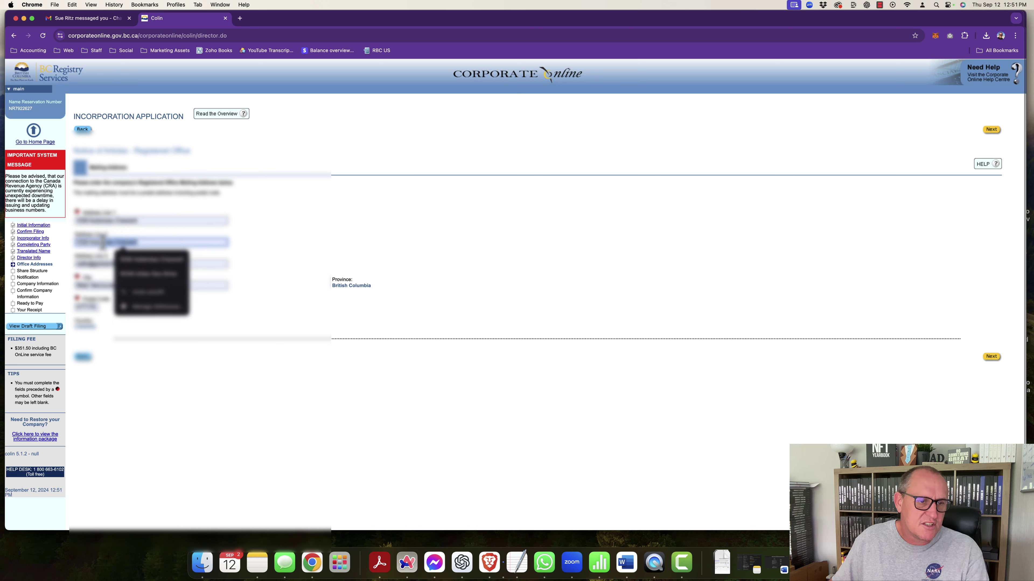
left_click(76, 245)
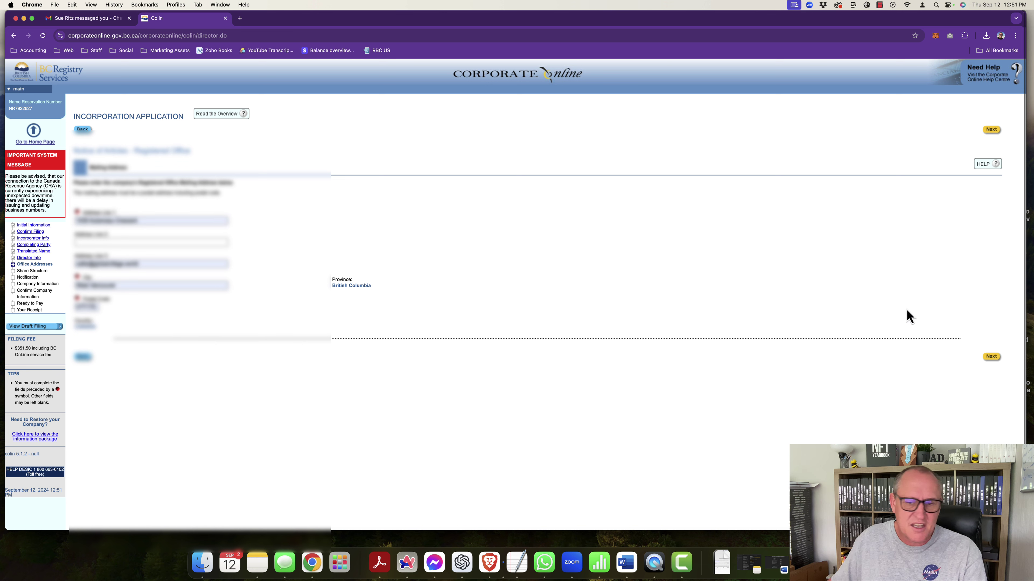
left_click(999, 359)
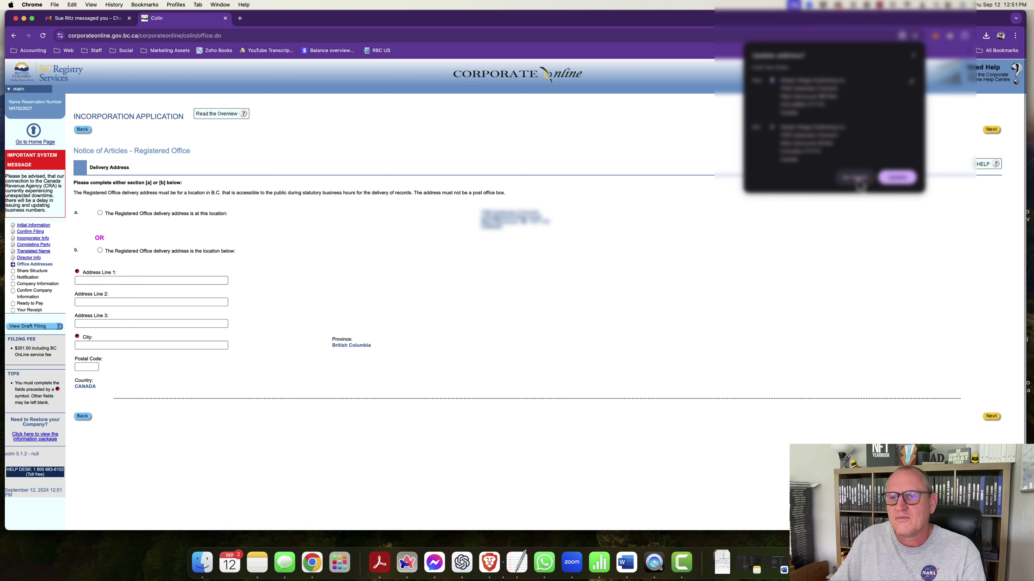
Step: Decline Chrome's address update and choose option a for the registered office delivery address
left_click(855, 178)
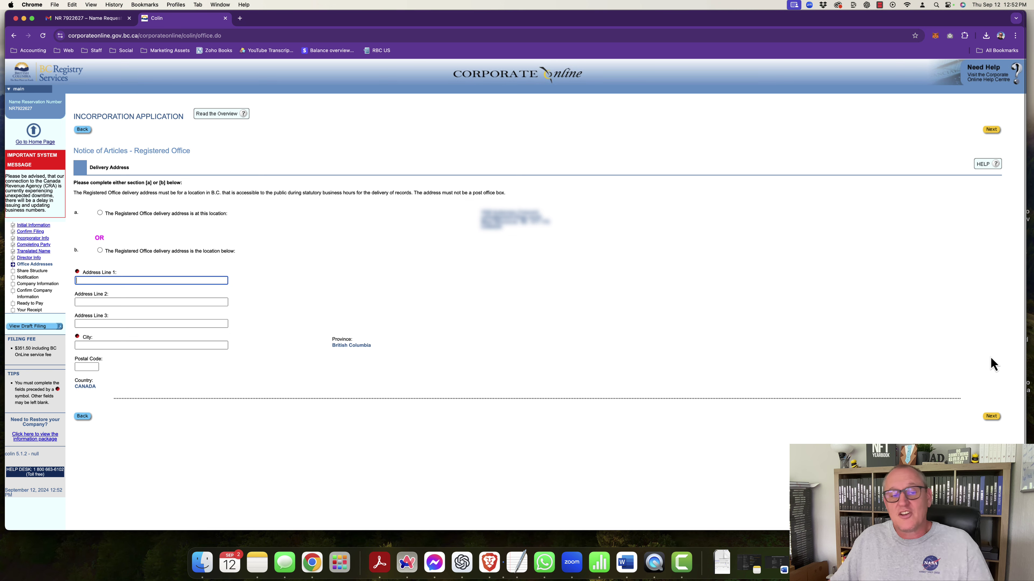
left_click(100, 213)
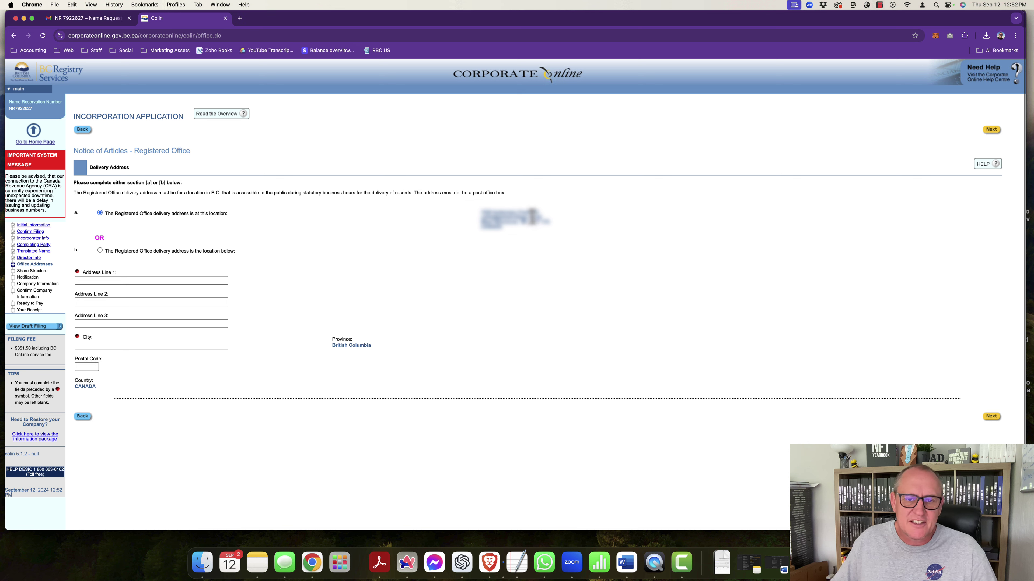
left_click_drag(481, 219, 518, 230)
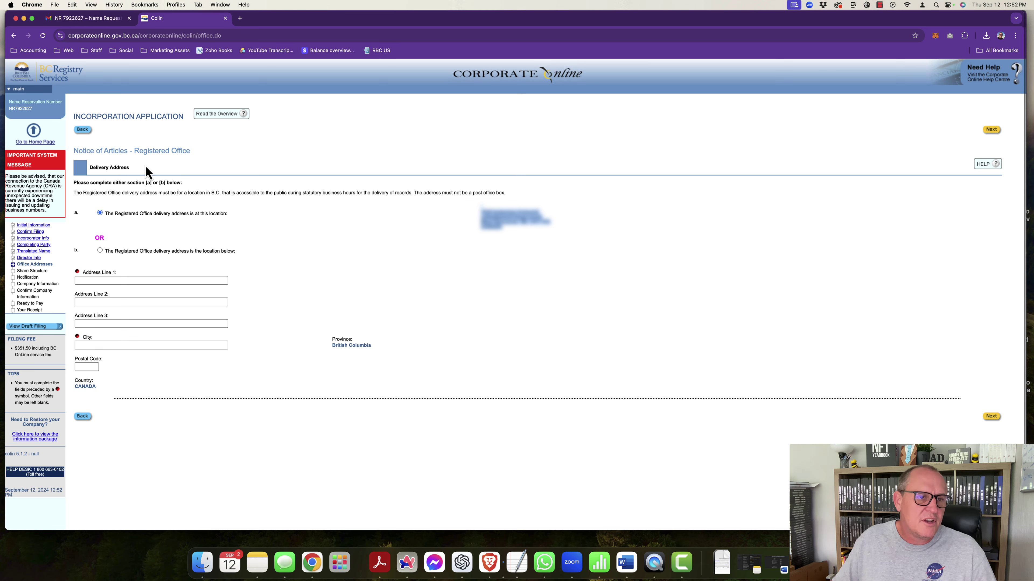
left_click(992, 417)
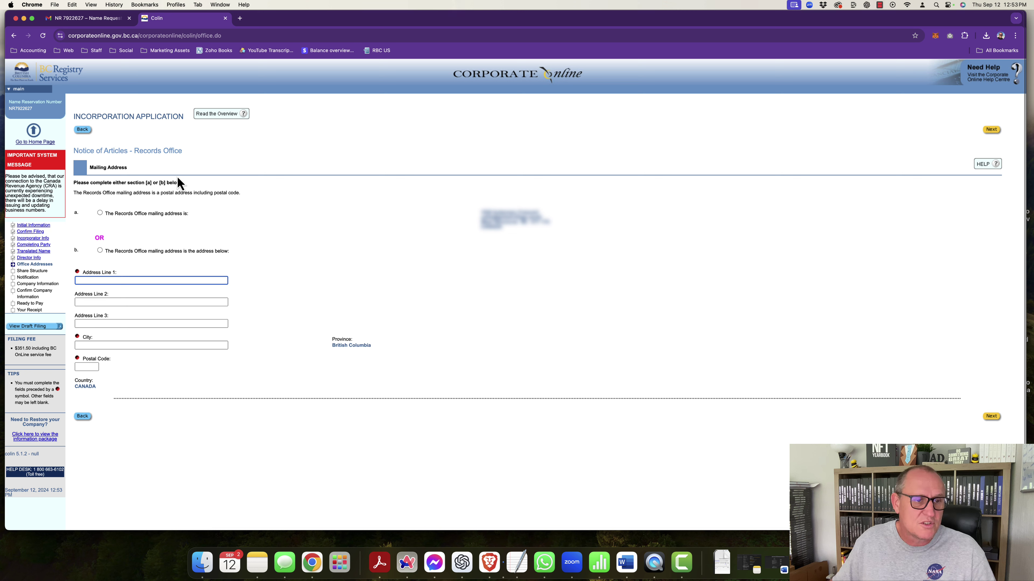
Step: Choose option a for both the records office mailing and delivery addresses
left_click(100, 214)
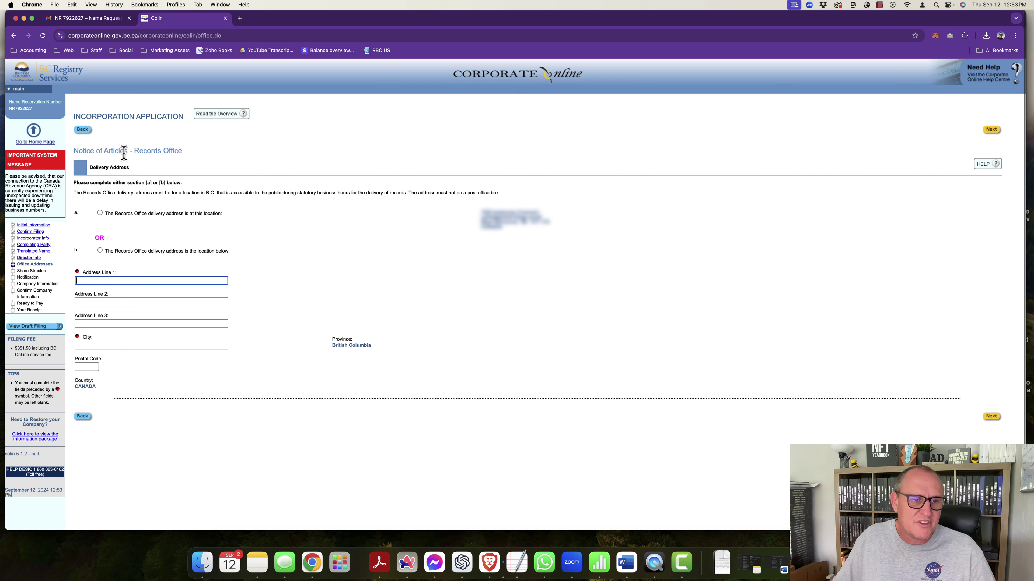
left_click(100, 213)
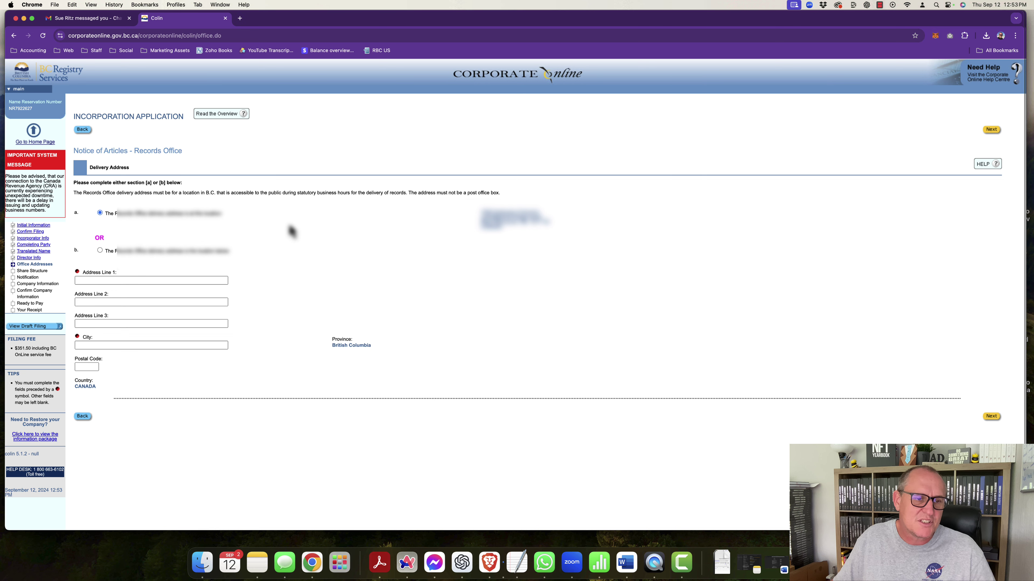
left_click(992, 419)
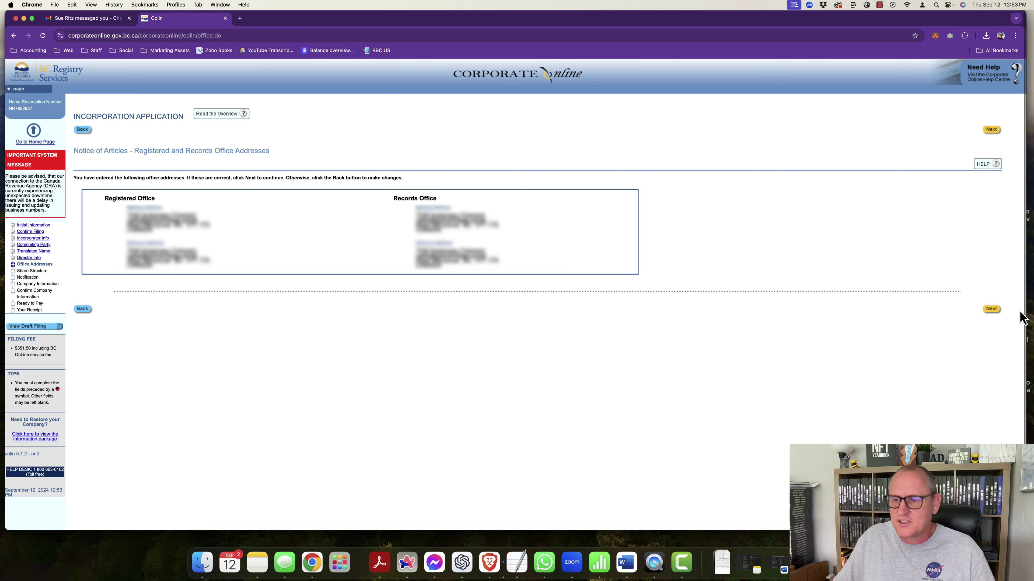
Step: Confirm the office addresses summary and continue to the Authorized Share Structure form
left_click(991, 309)
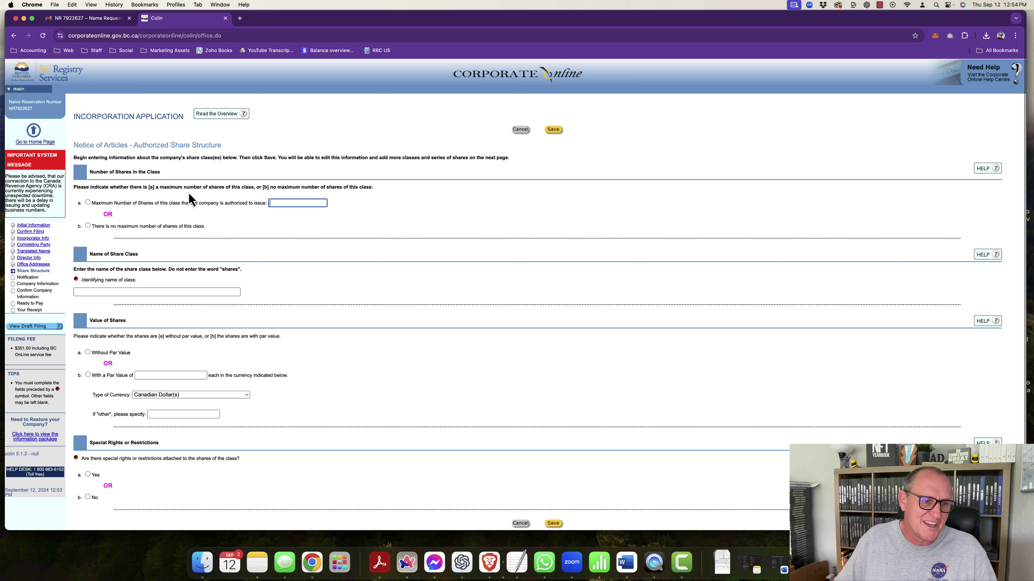
Step: Give the new share class a maximum number of 1,000 shares
left_click(88, 202)
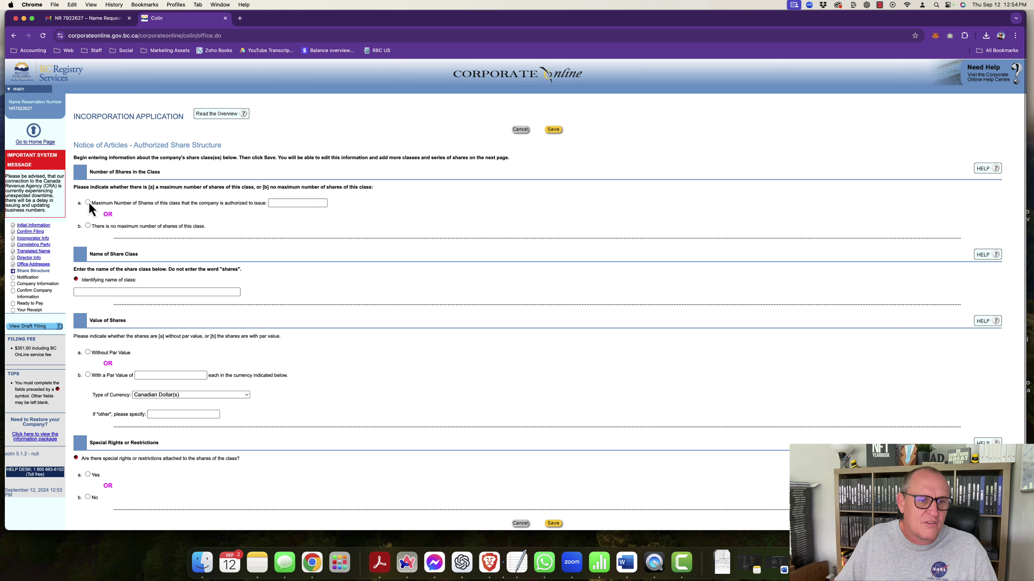
left_click(282, 203)
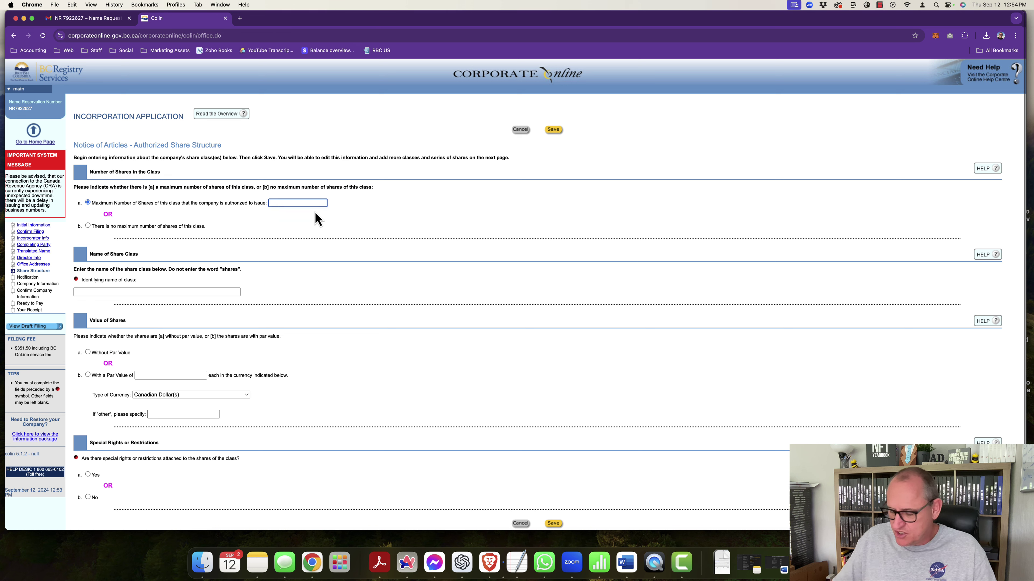
type("1000")
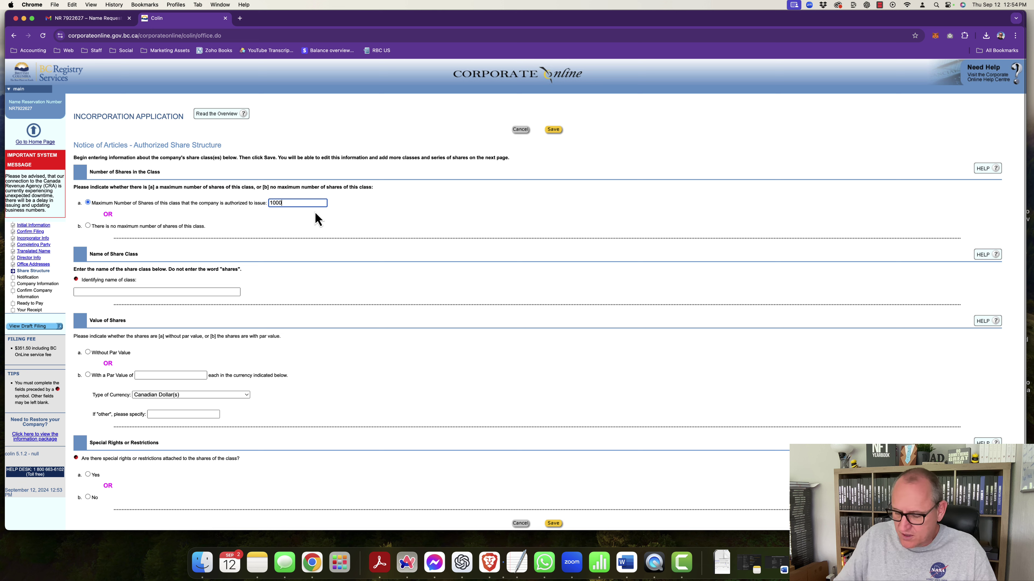
key("BackSpace")
key("BackSpace")
key("BackSpace")
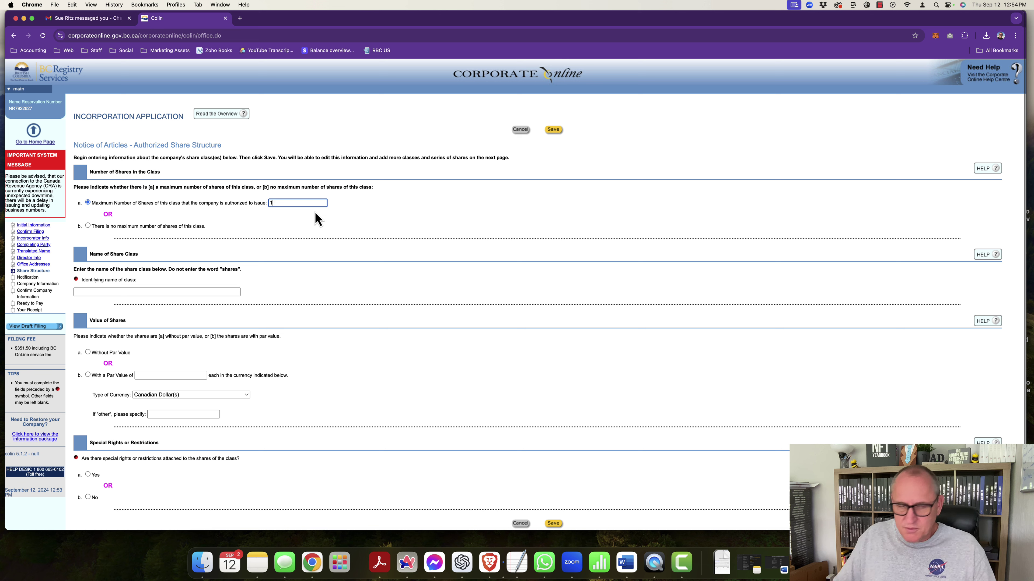
type("000")
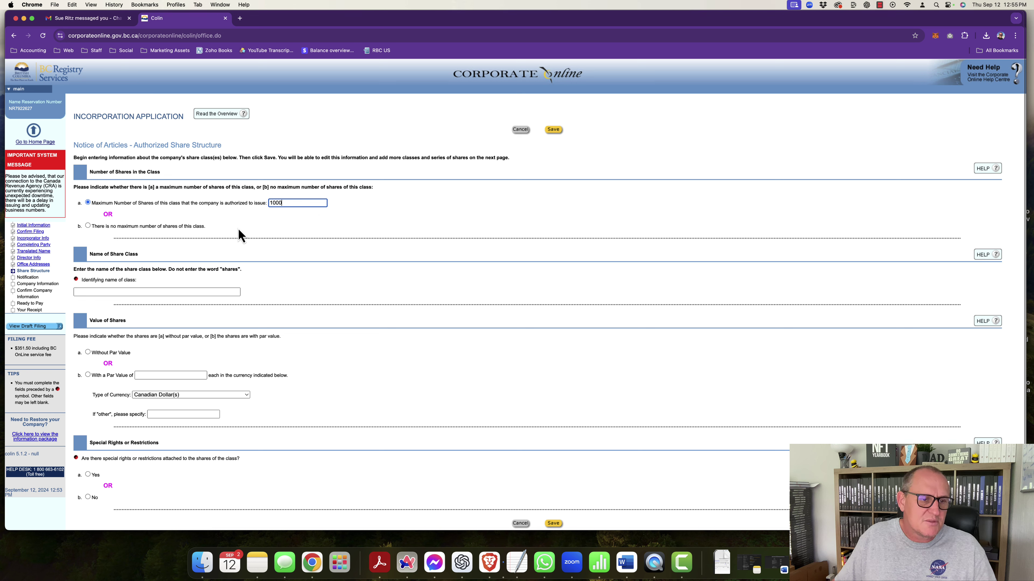
left_click(122, 251)
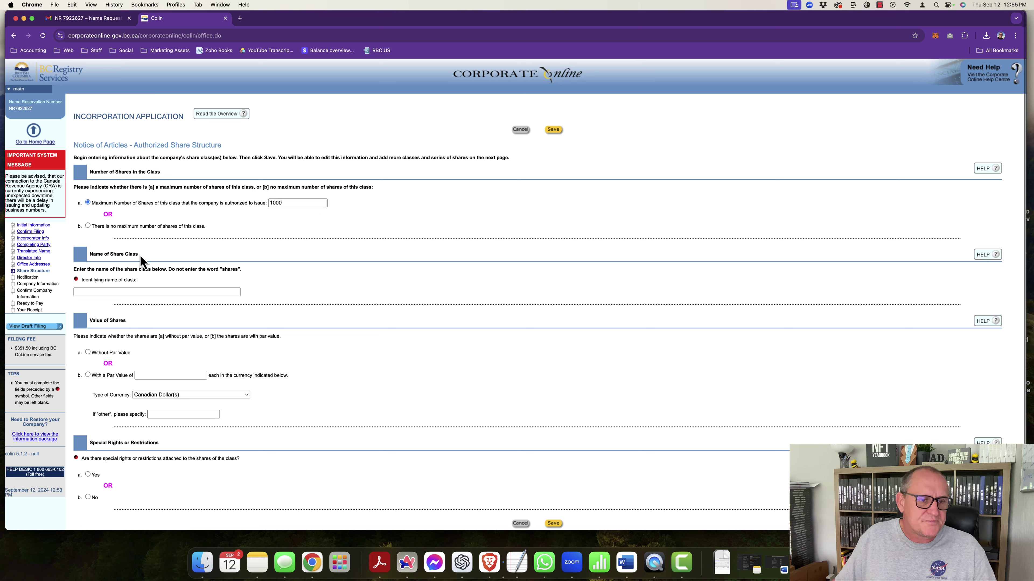
Step: Name the class Standard, set it without par value, and continue to Notification
left_click(86, 291)
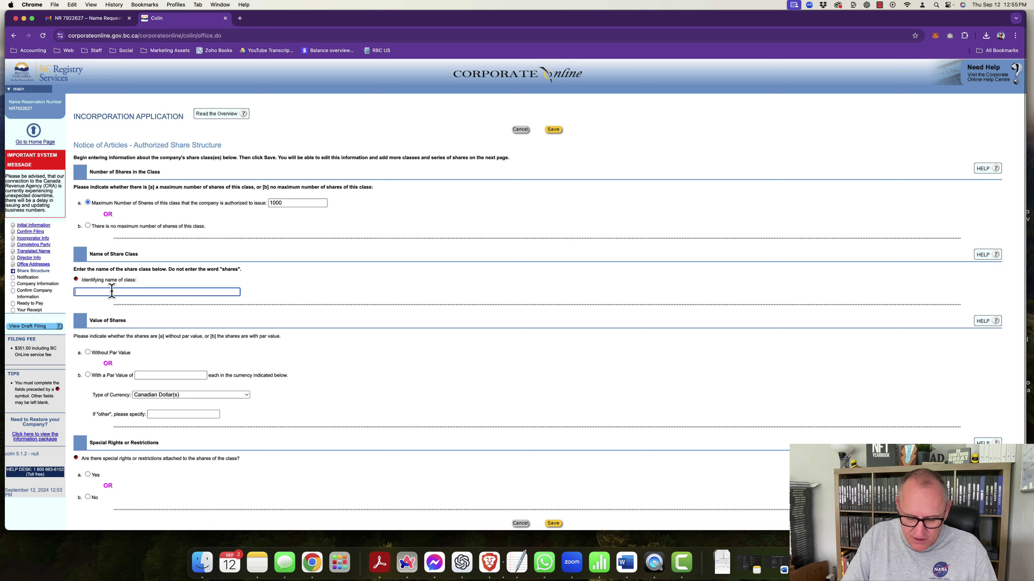
type("Standard")
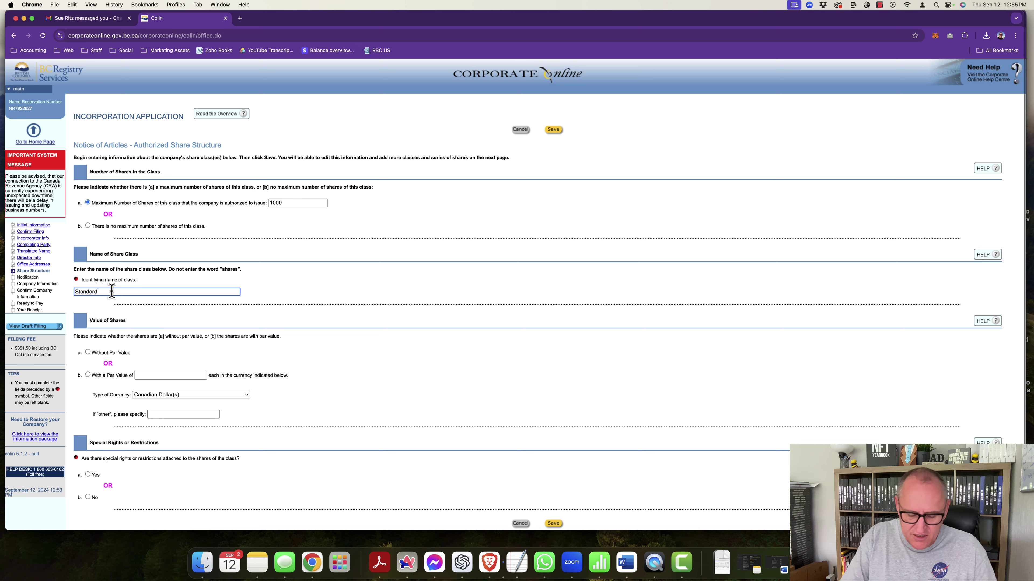
left_click(95, 310)
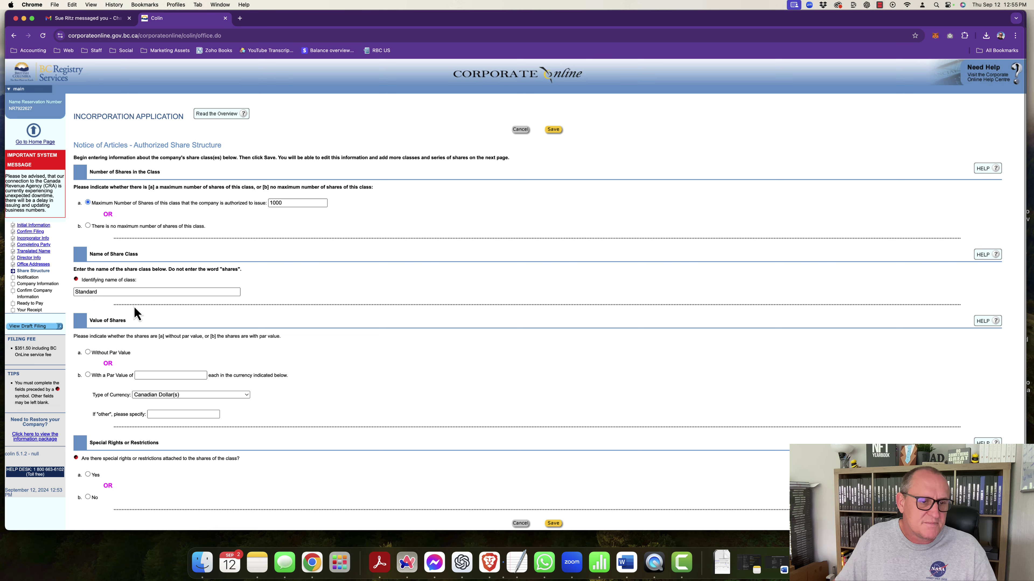
scroll(101, 349, "down", 1)
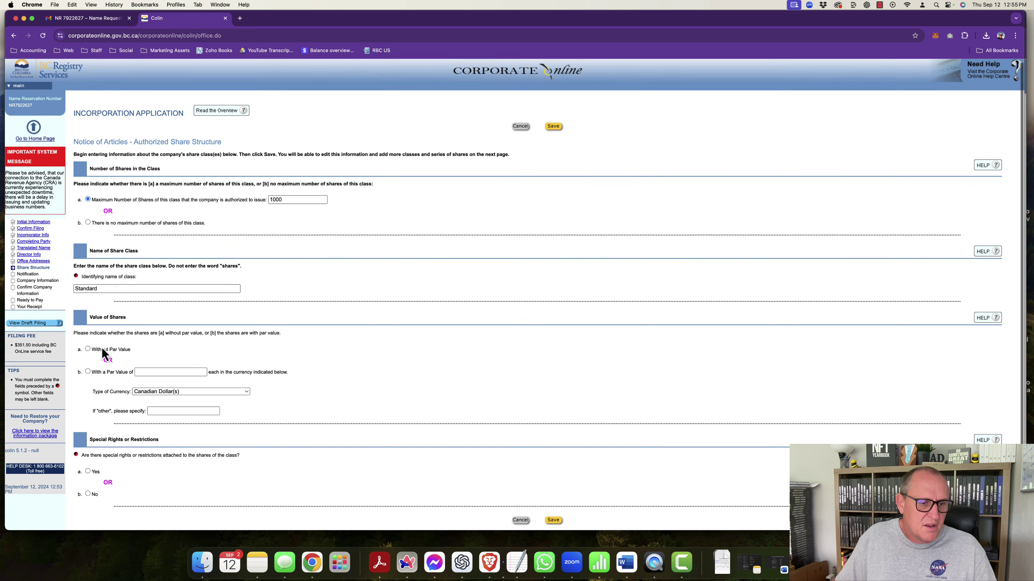
scroll(102, 353, "down", 3)
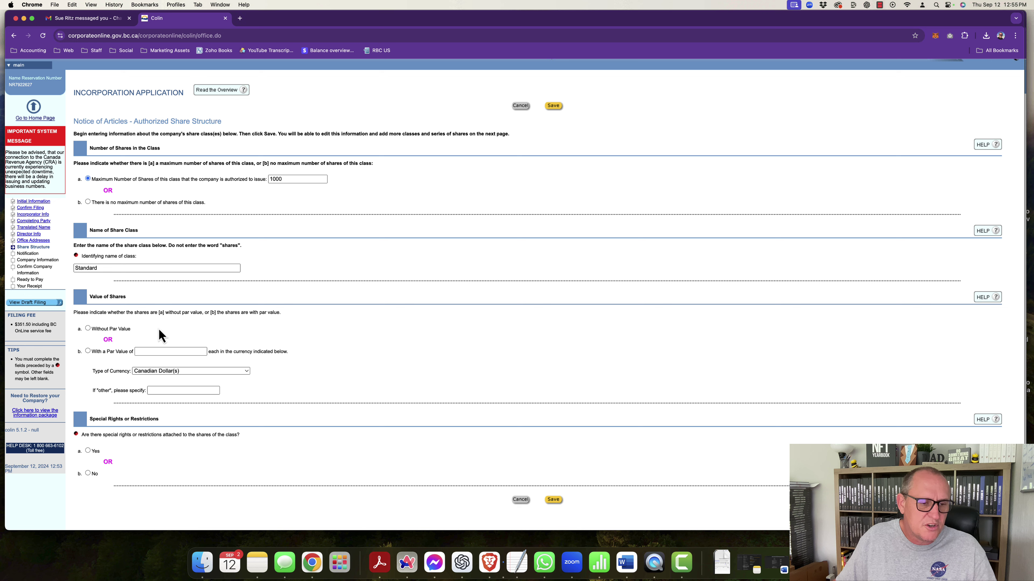
left_click(88, 328)
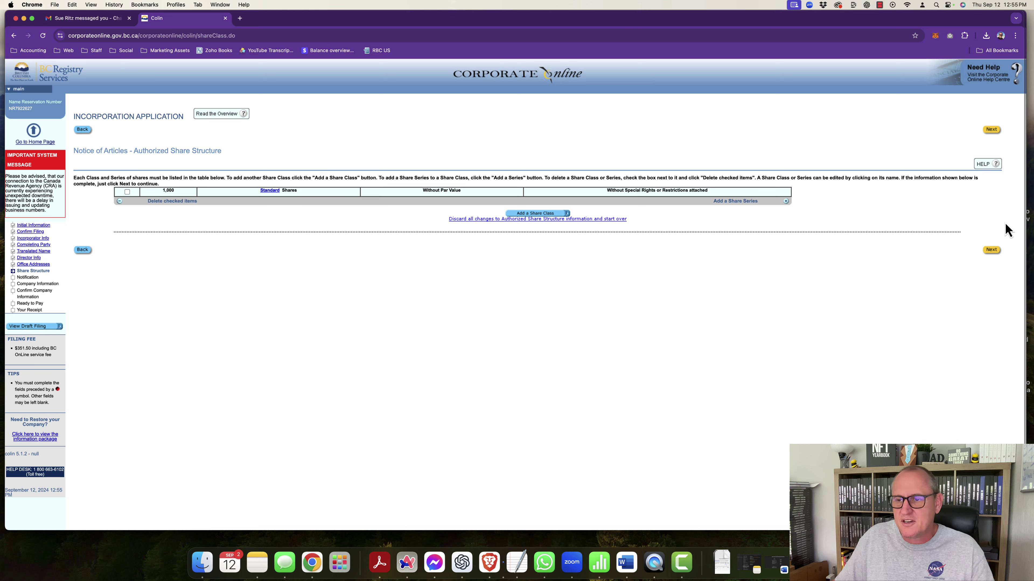
left_click(993, 250)
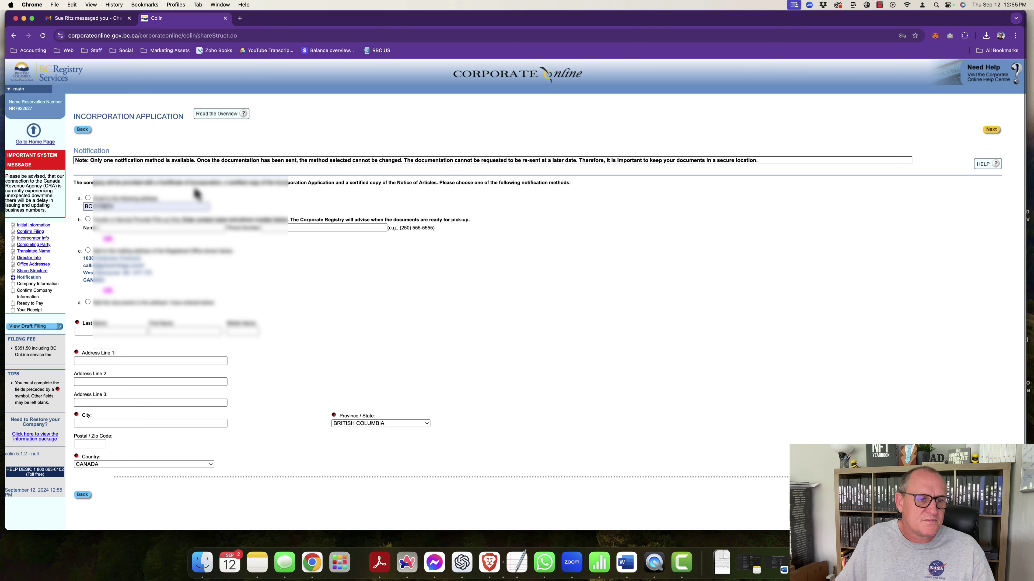
Step: Choose notification option a with the contact's e-mail address, then continue to company information
left_click(129, 206)
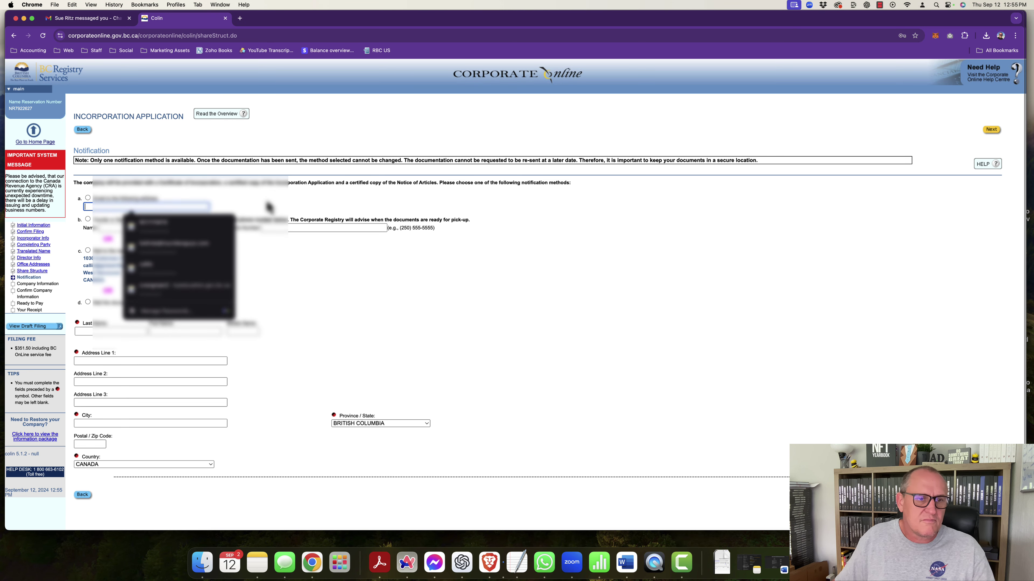
left_click(237, 178)
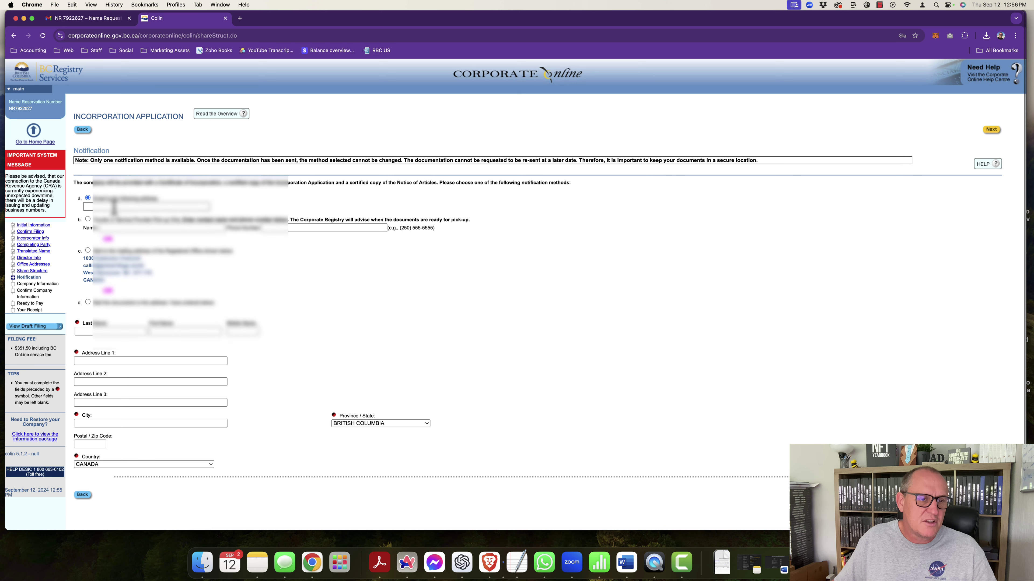
left_click(113, 206)
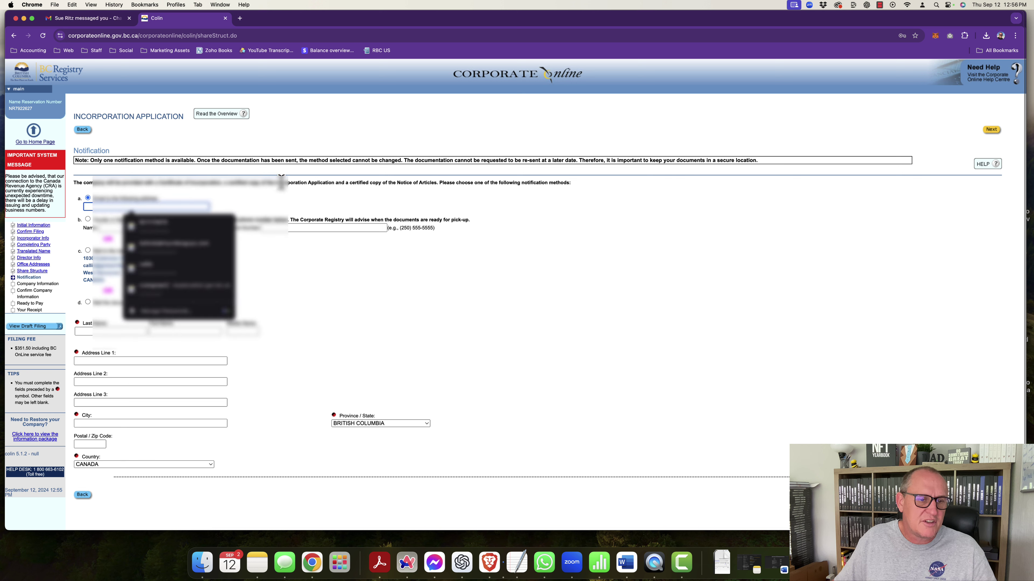
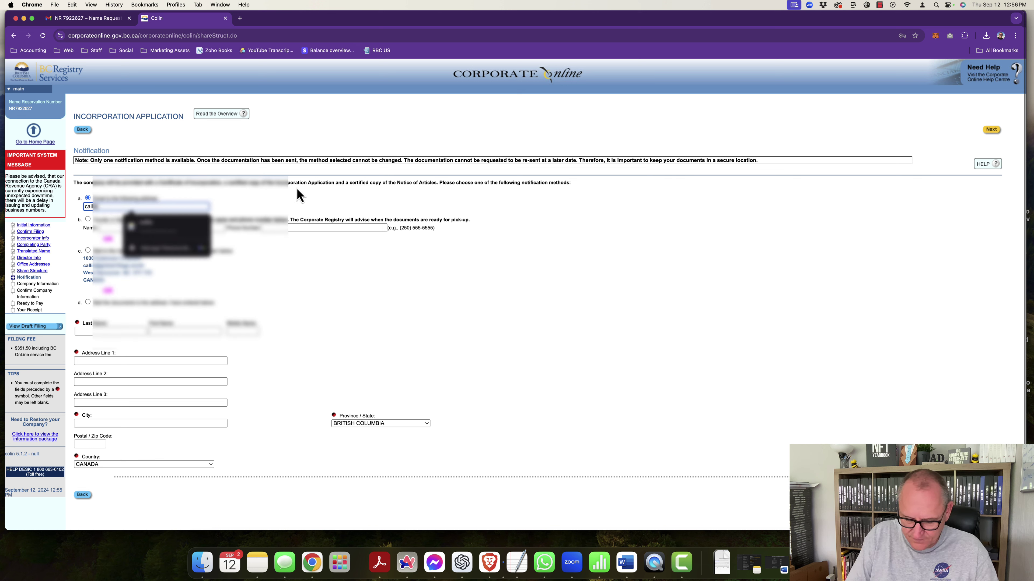
key("Down")
key("Return")
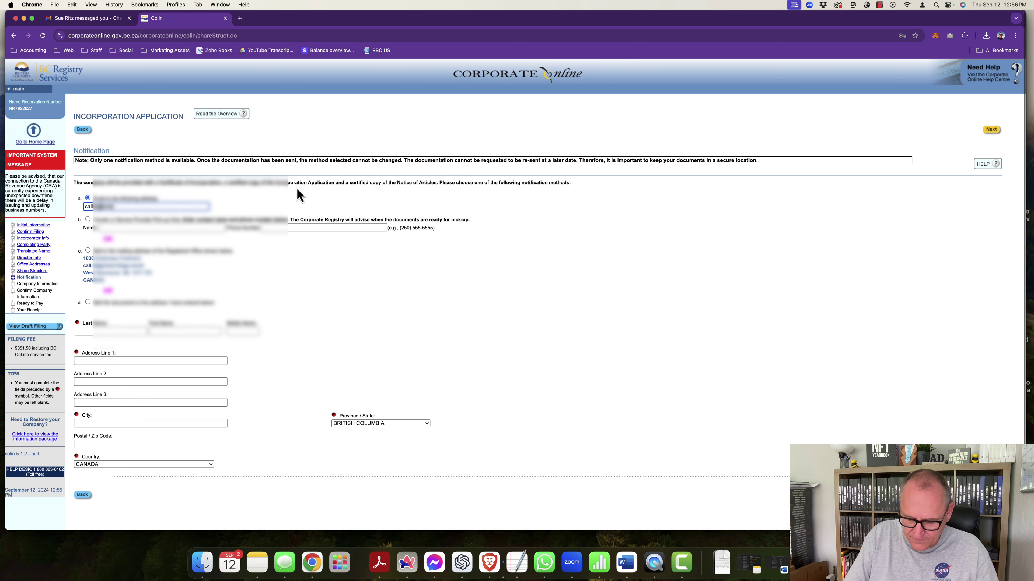
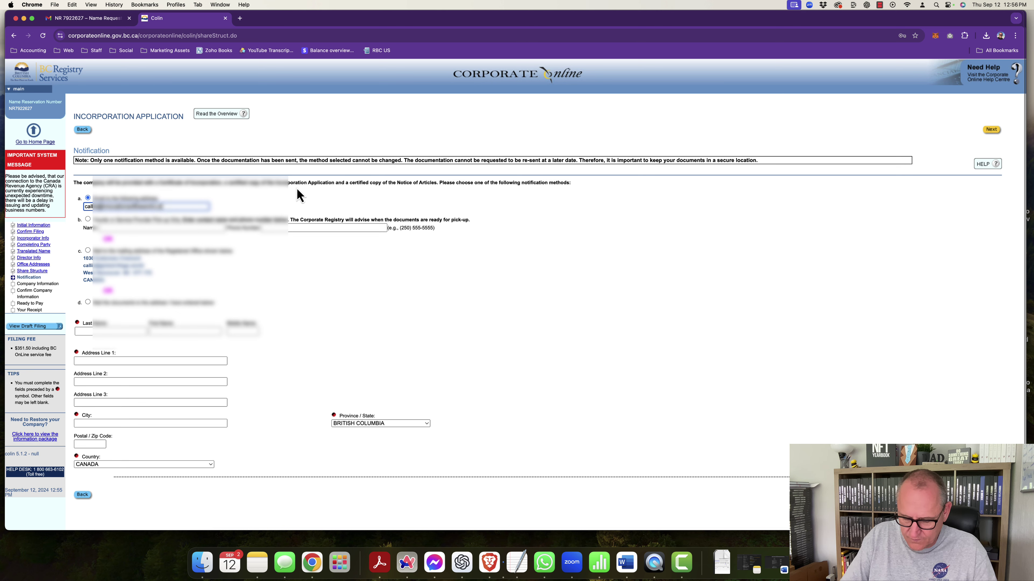
scroll(297, 188, "down", 1)
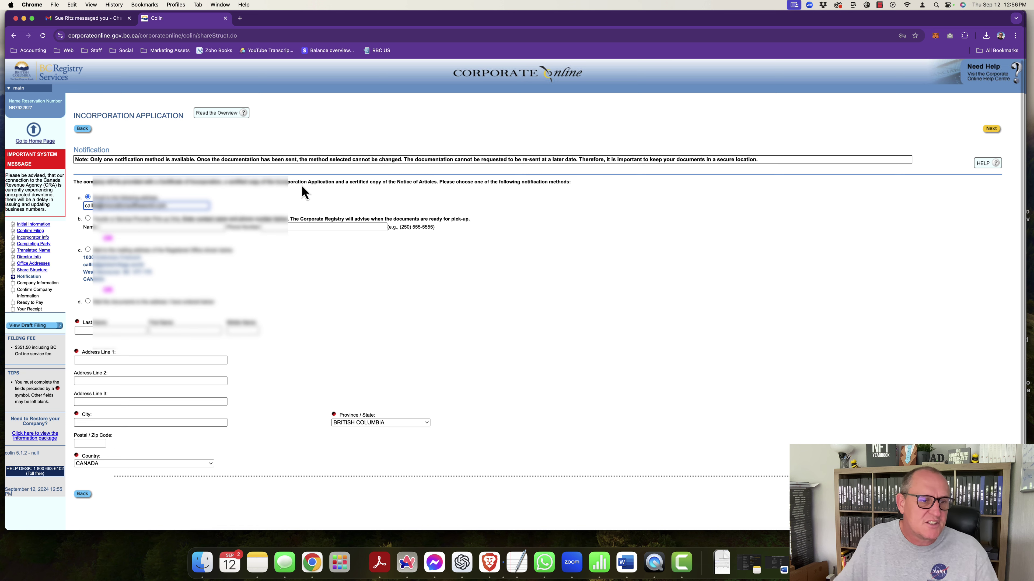
left_click(253, 200)
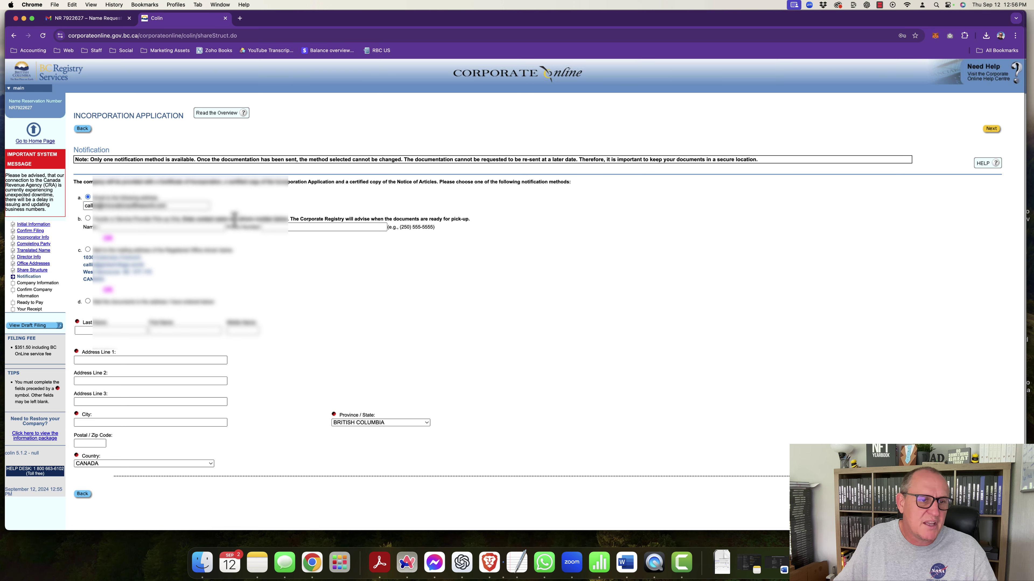
scroll(225, 215, "down", 2)
scroll(226, 215, "up", 2)
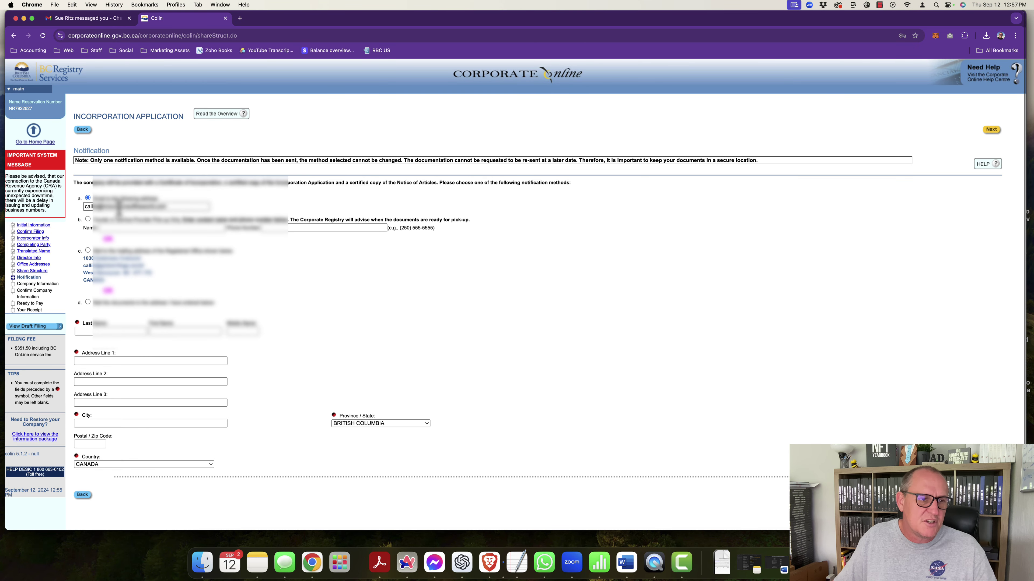
left_click(992, 495)
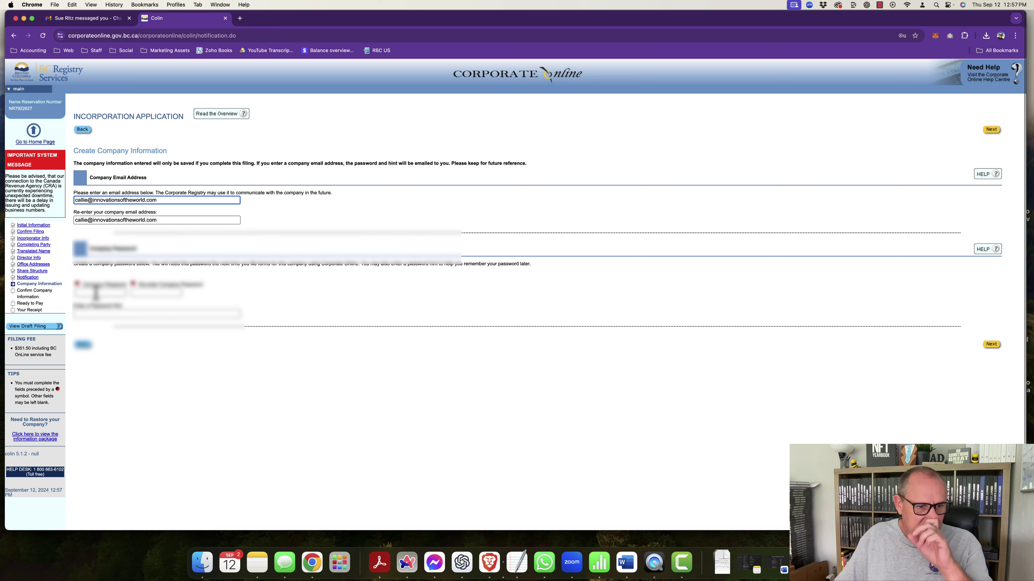
Step: Fill in the company password, its re-entry and a hint, and submit the page
left_click(96, 293)
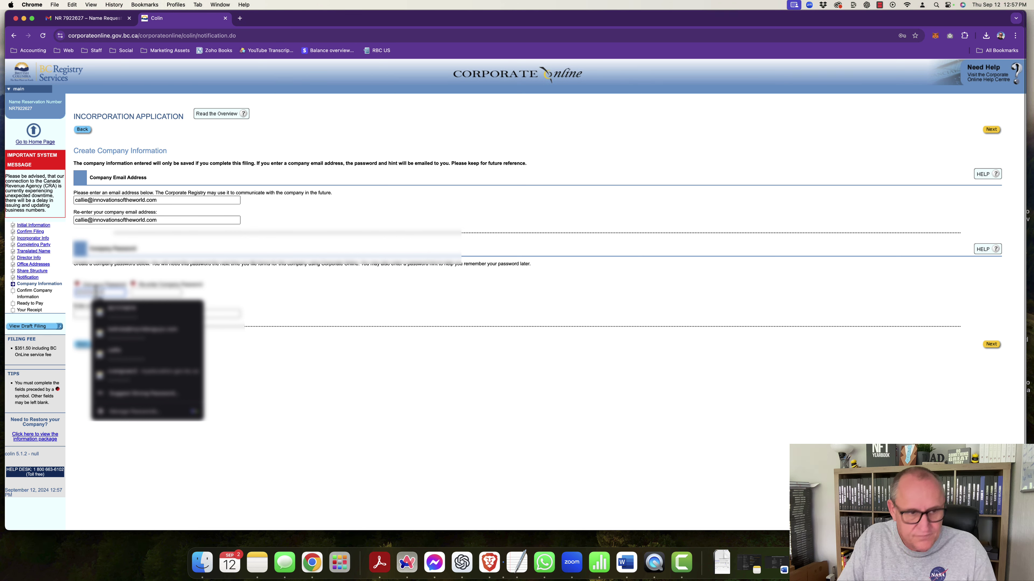
left_click(144, 291)
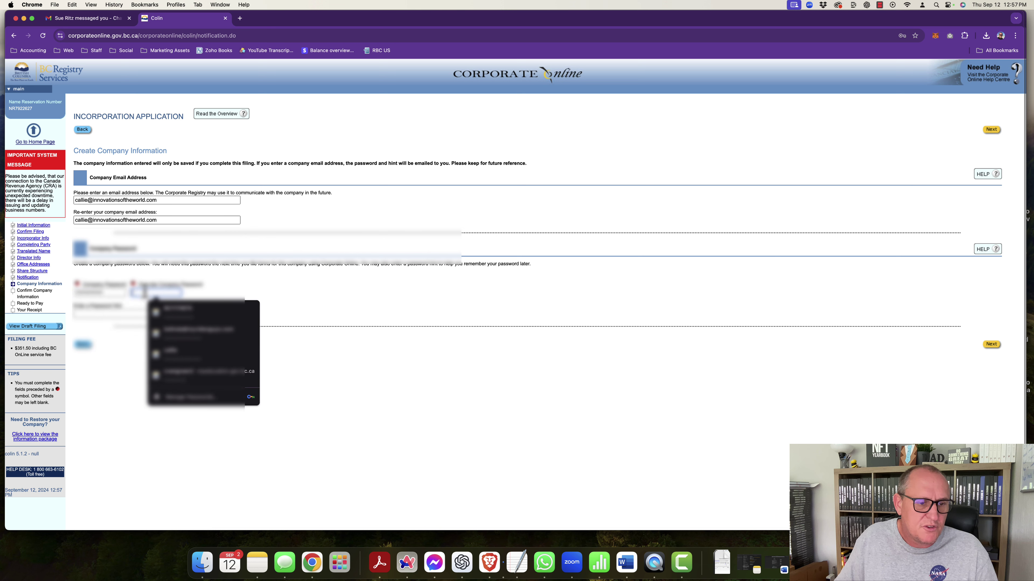
type("•")
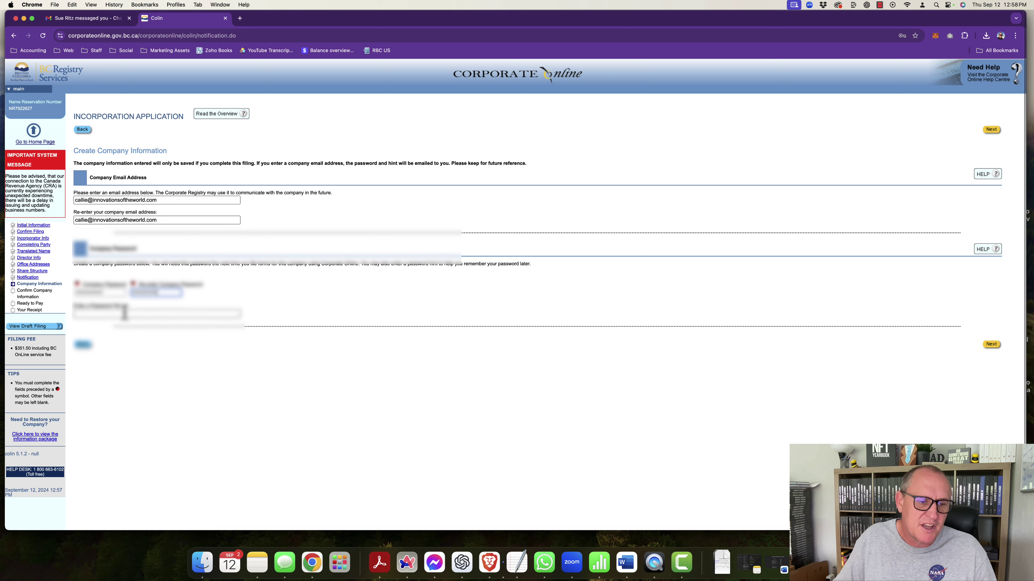
left_click(135, 313)
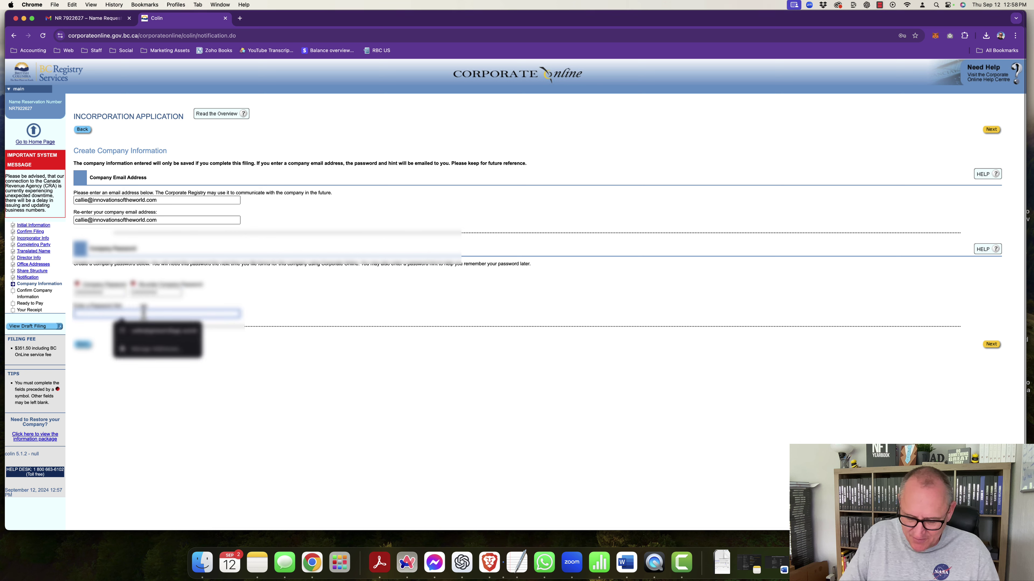
type("M")
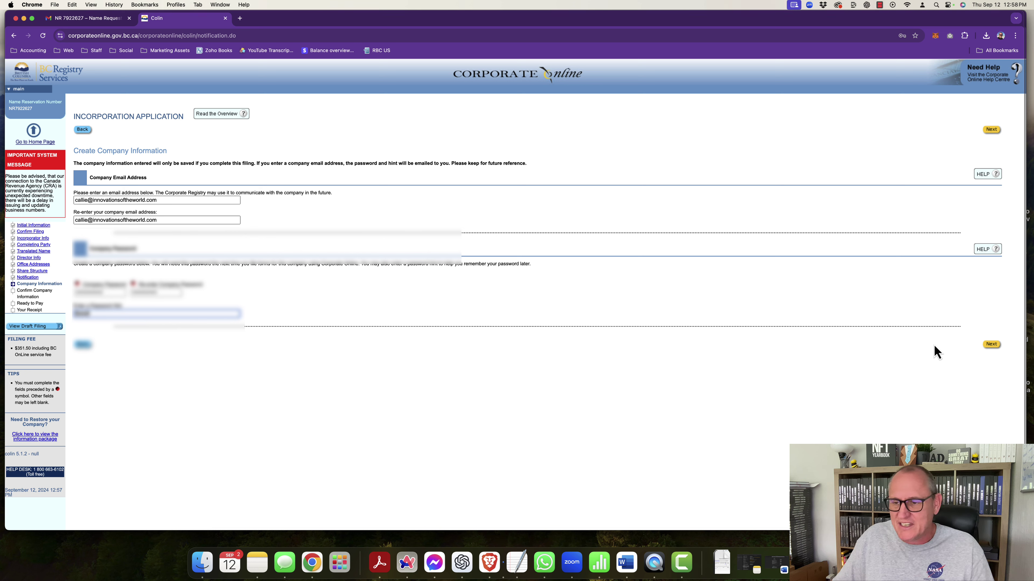
left_click(993, 345)
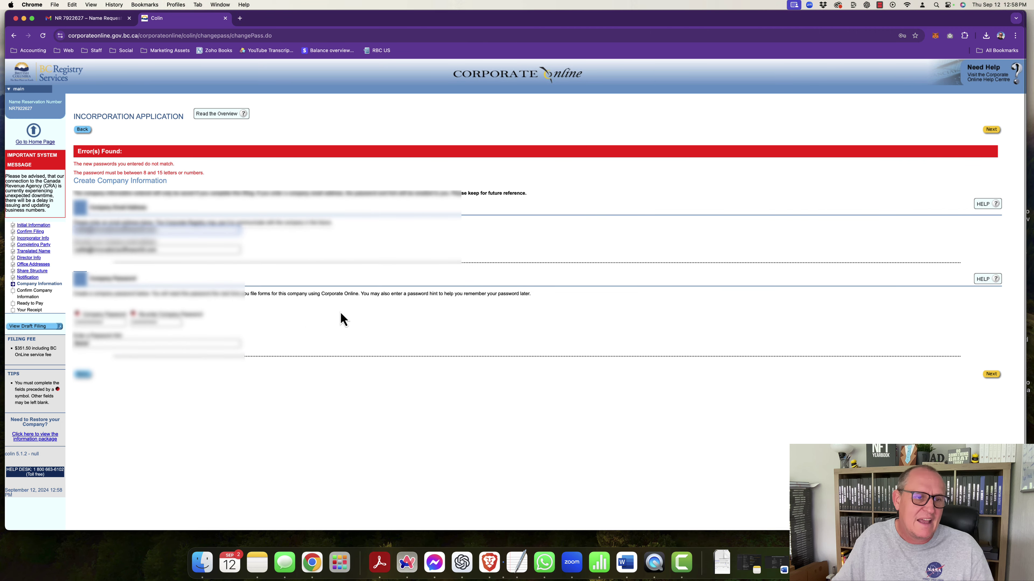
Step: Clear both rejected company password fields and resubmit the form
left_click_drag(110, 323, 75, 330)
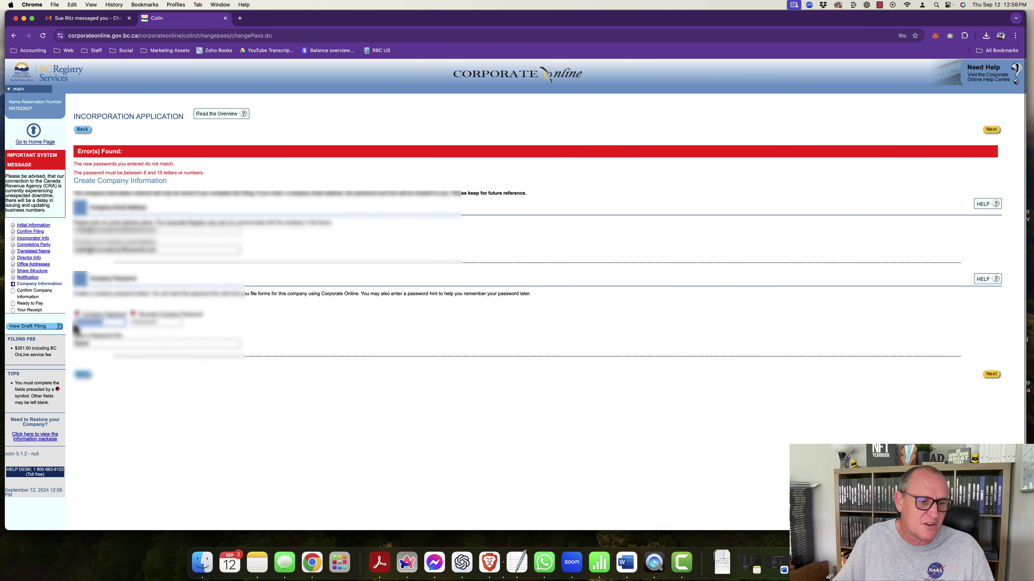
key("BackSpace")
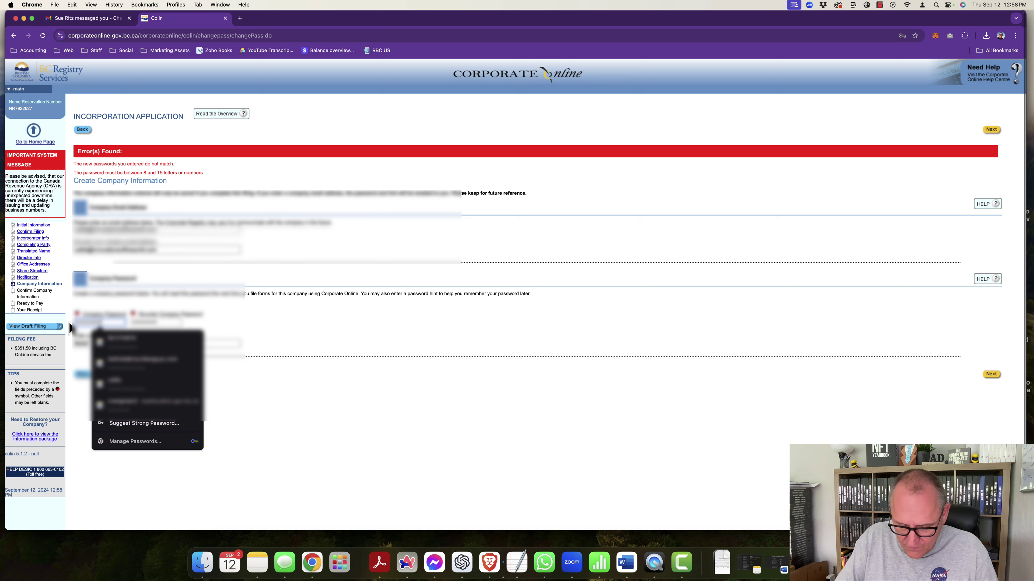
left_click(143, 324)
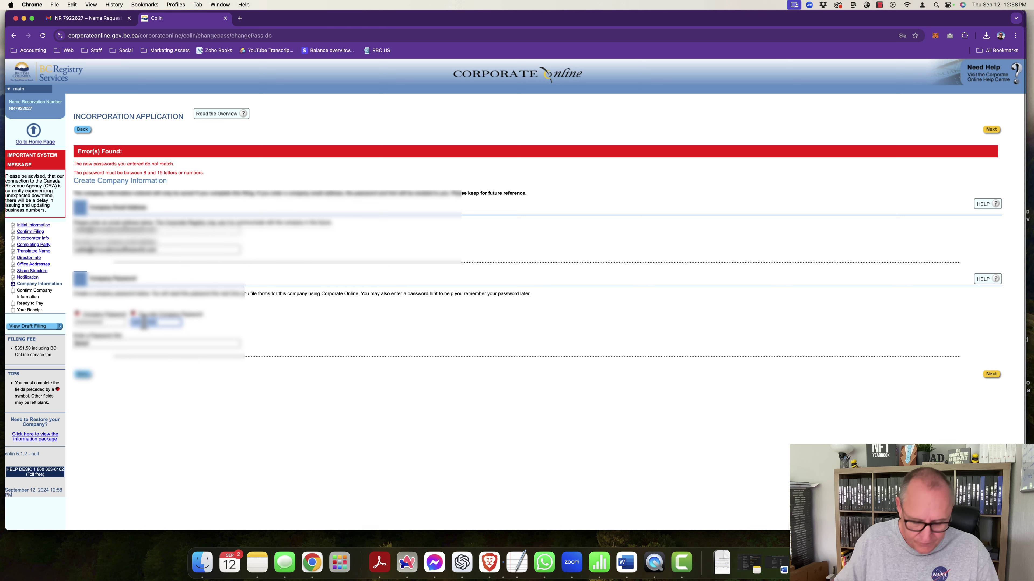
key("BackSpace")
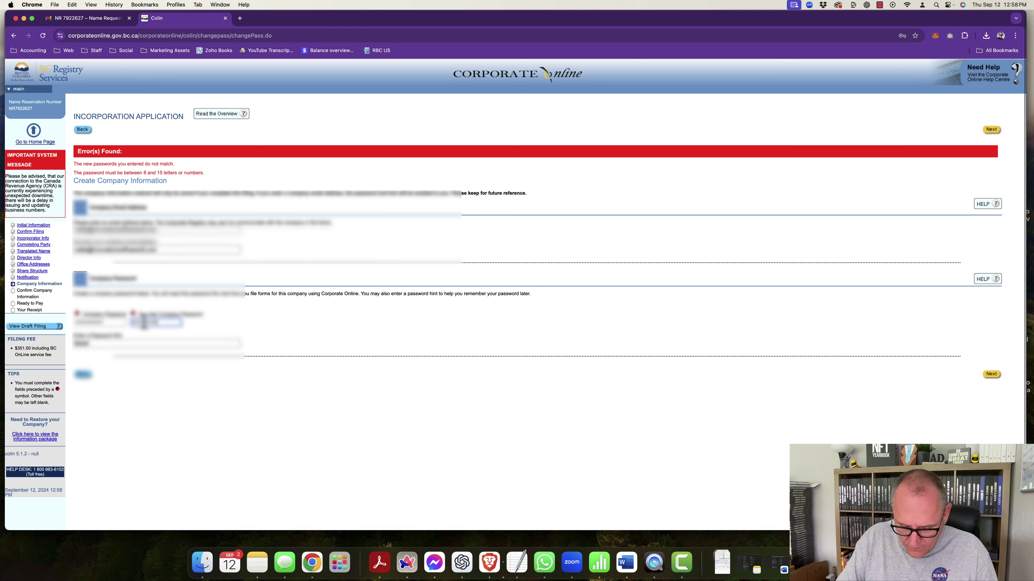
left_click(991, 374)
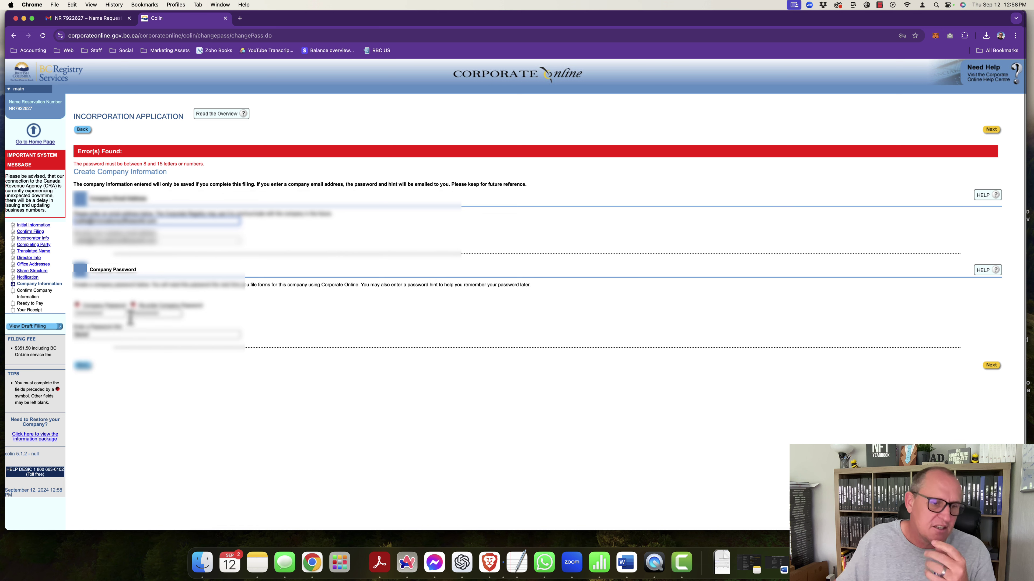
Step: Re-enter a matching 8–15 character password in both fields and submit it
left_click(107, 313)
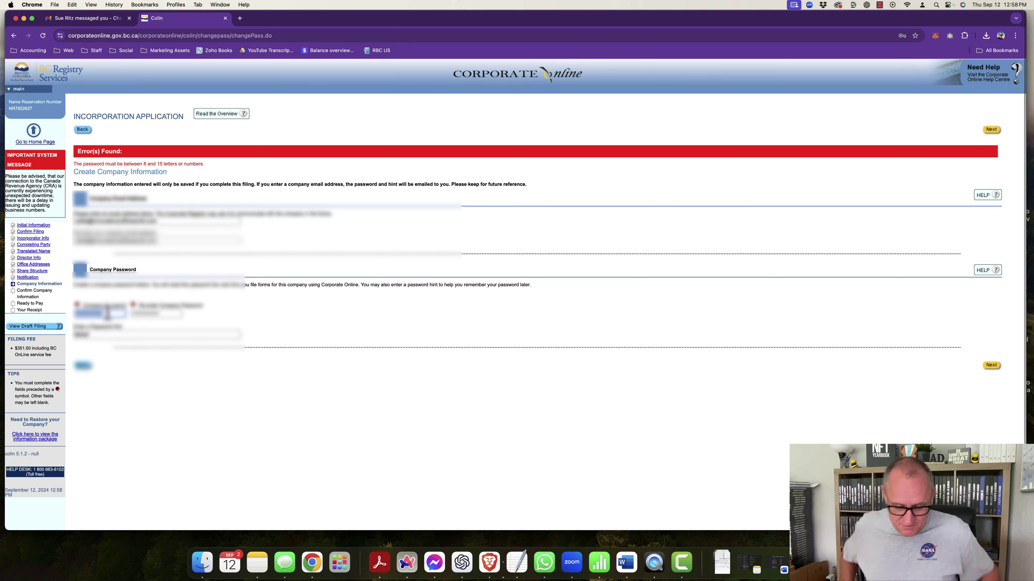
left_click(107, 314)
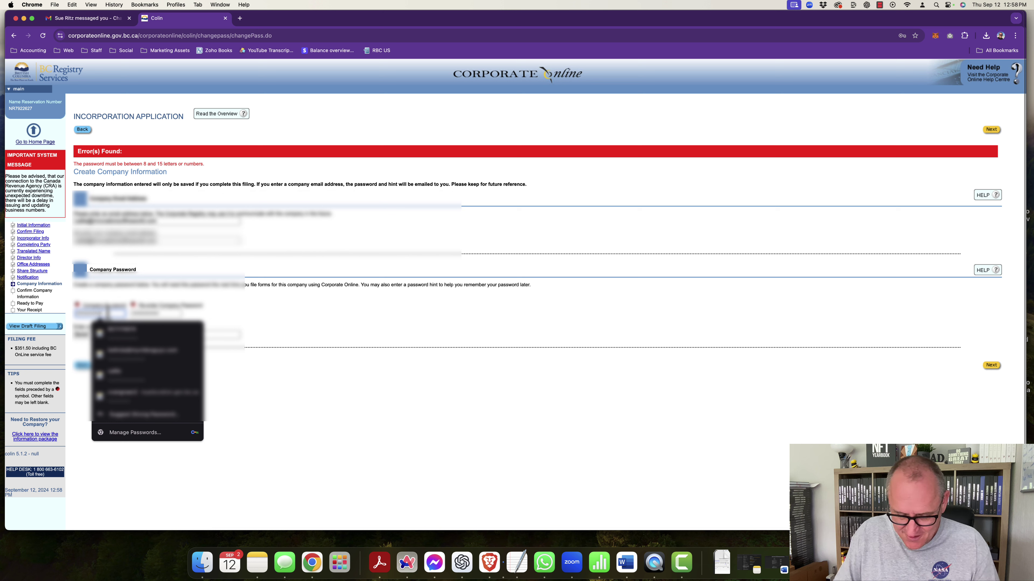
left_click(161, 313)
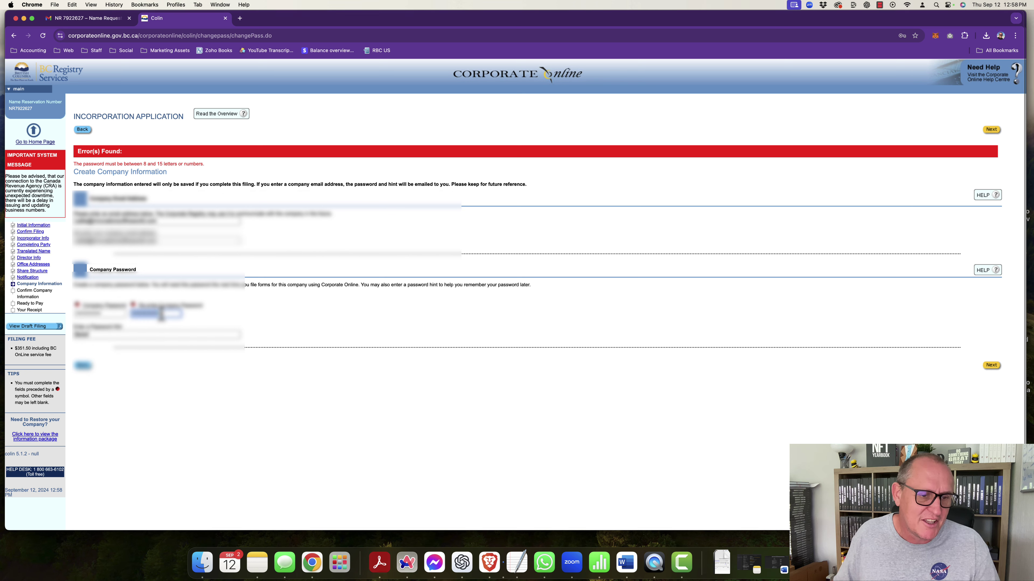
key("BackSpace")
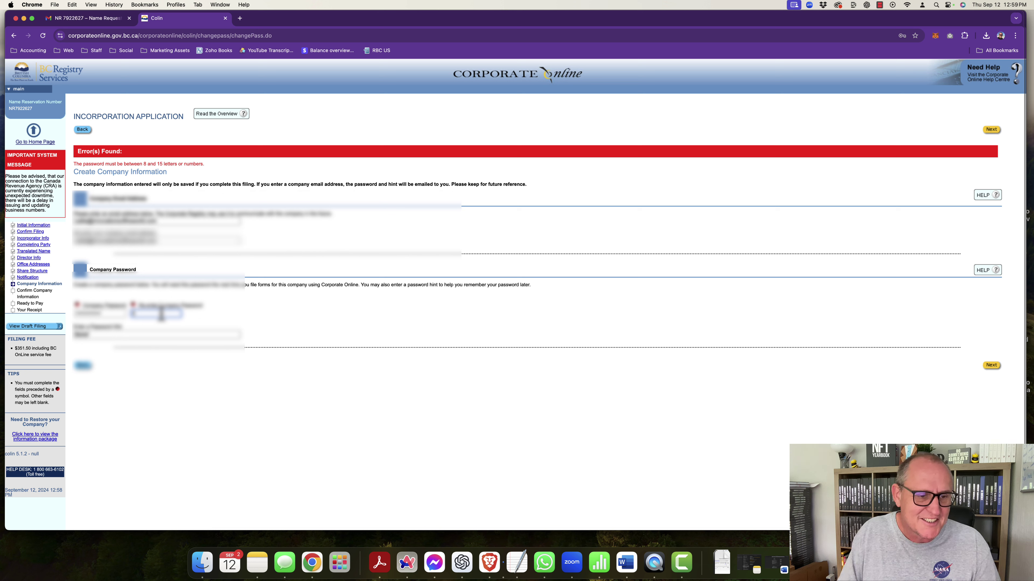
left_click(161, 314)
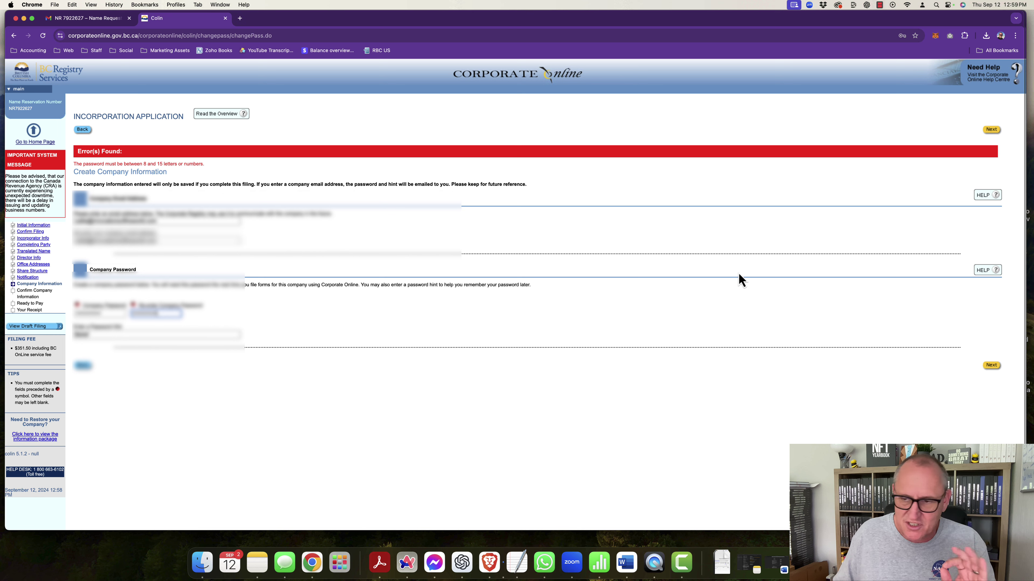
left_click(991, 365)
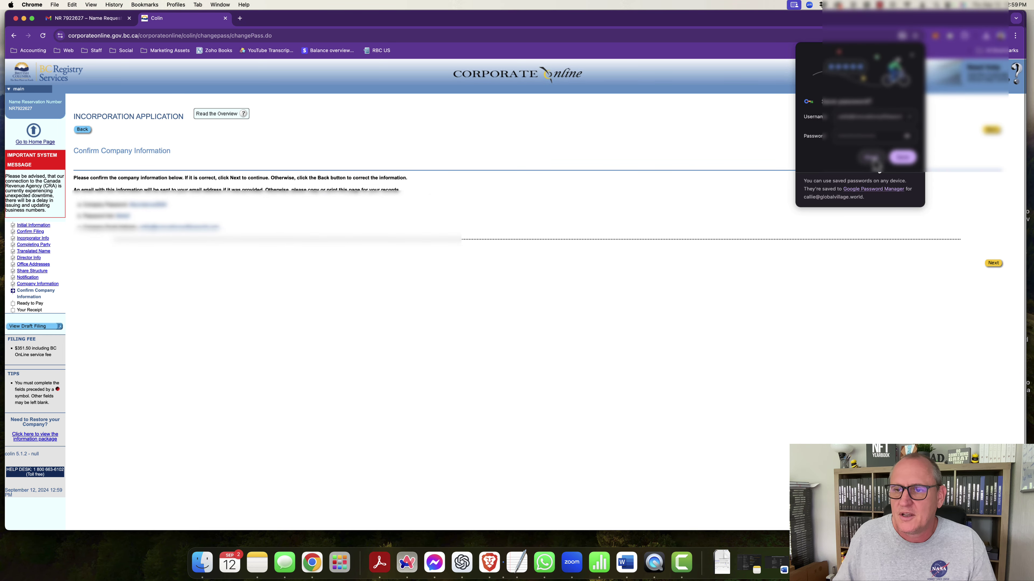
Step: Save the company password in Chrome and accept the company information to reach Ready to Pay
left_click(901, 159)
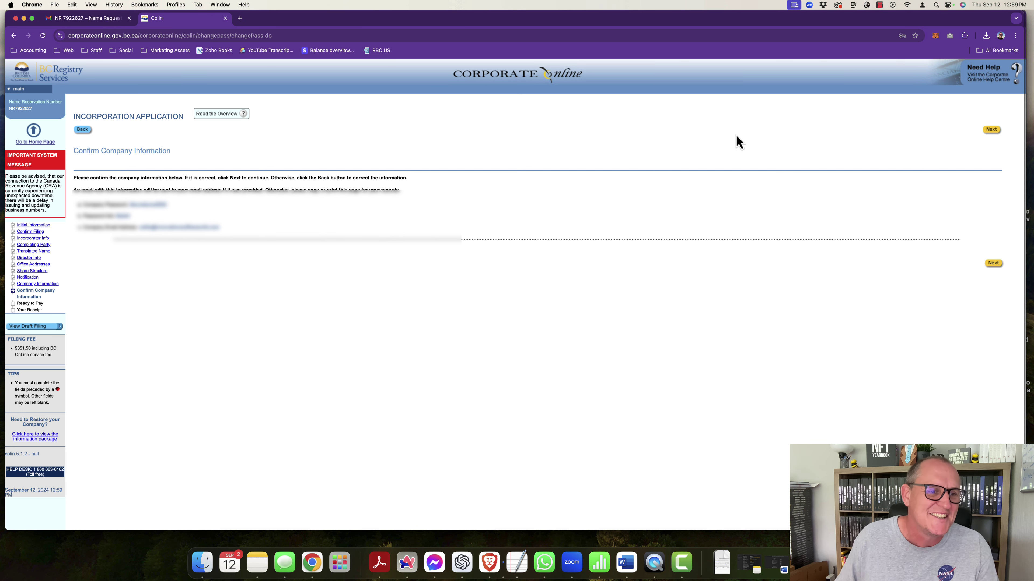
left_click(994, 263)
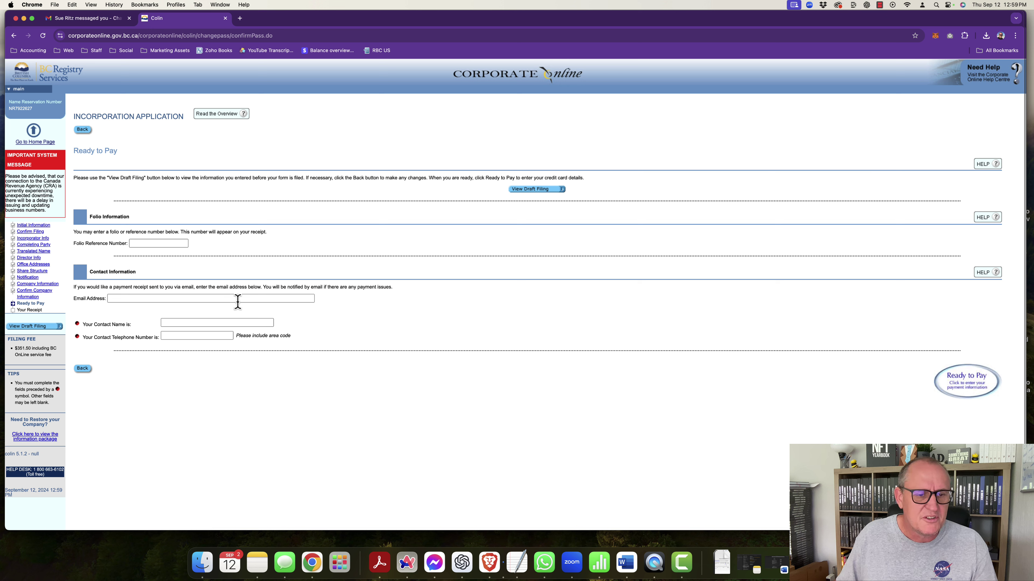
Step: Fill in the receipt e-mail, contact name and telephone number, and proceed to card payment
left_click(139, 299)
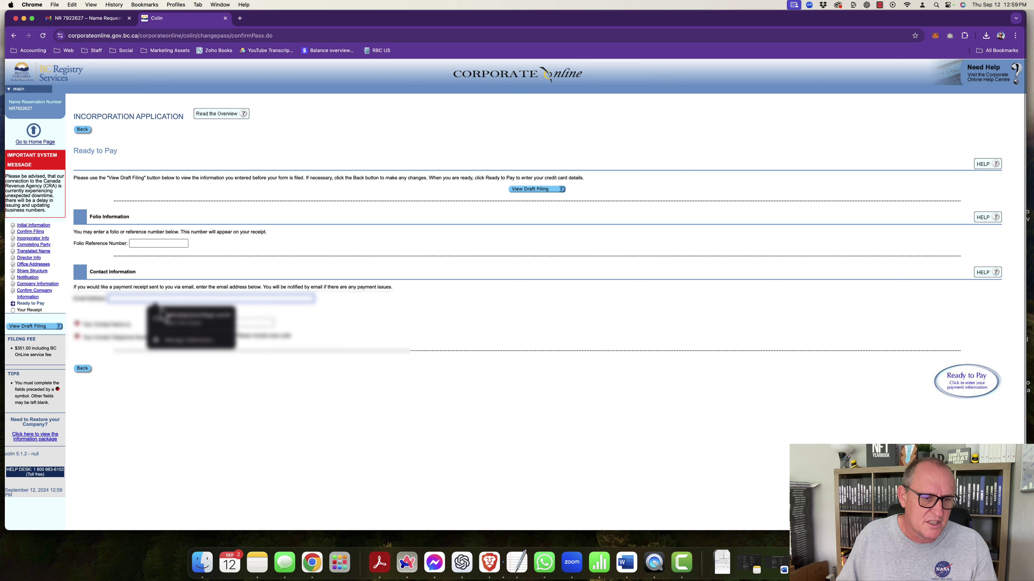
left_click(171, 317)
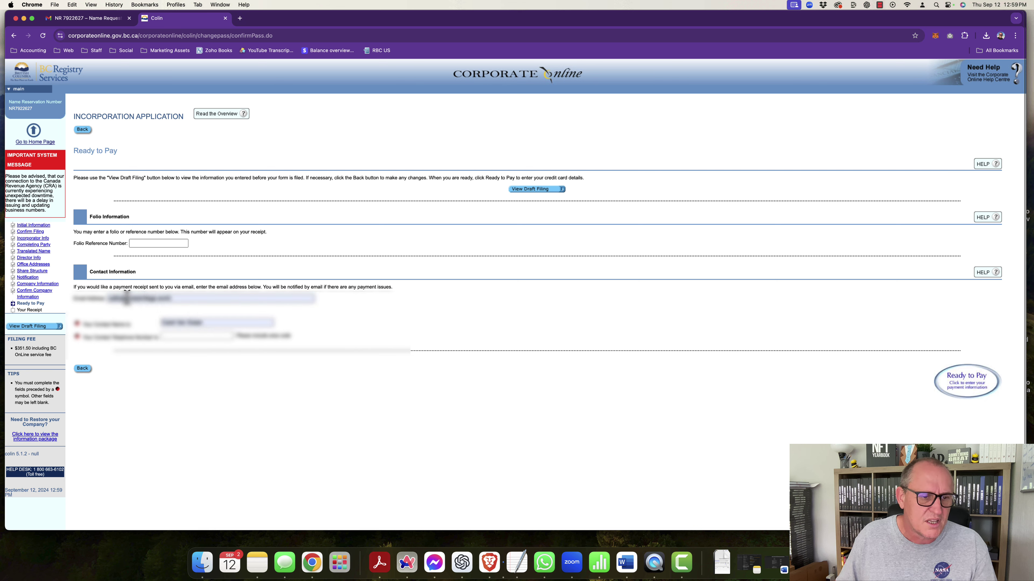
left_click_drag(128, 298, 220, 298)
key("BackSpace")
type("...")
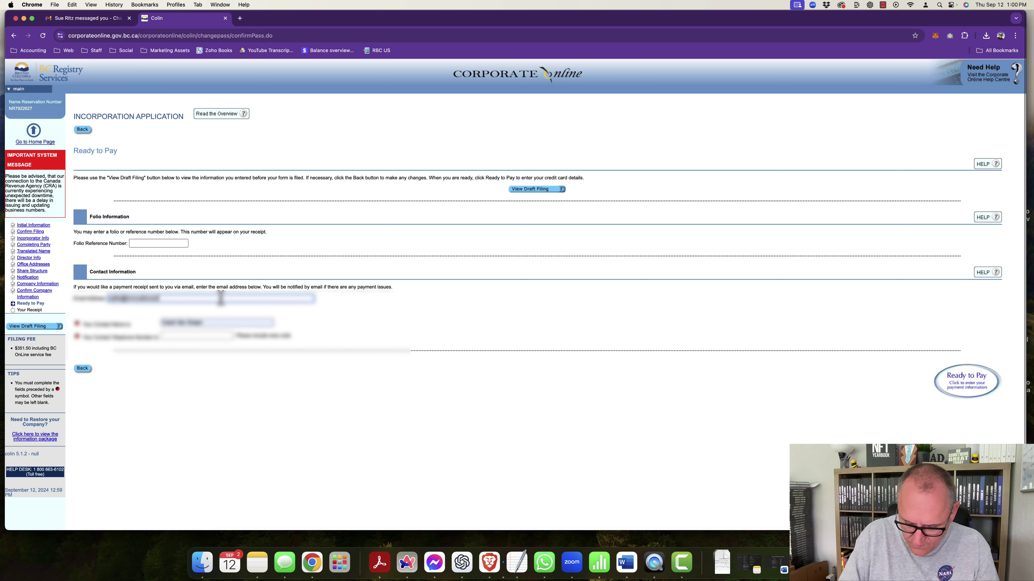
type("com")
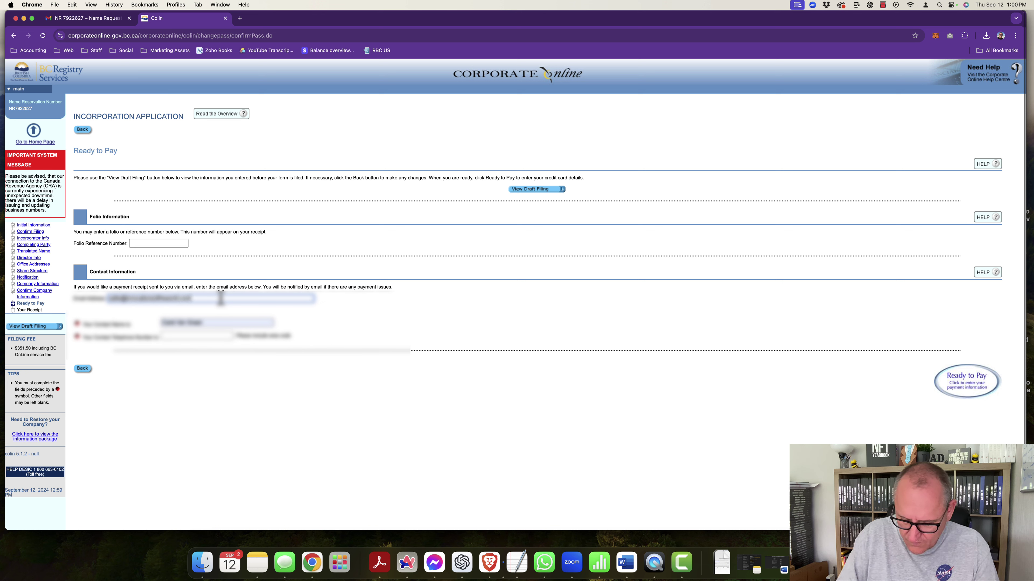
left_click(351, 313)
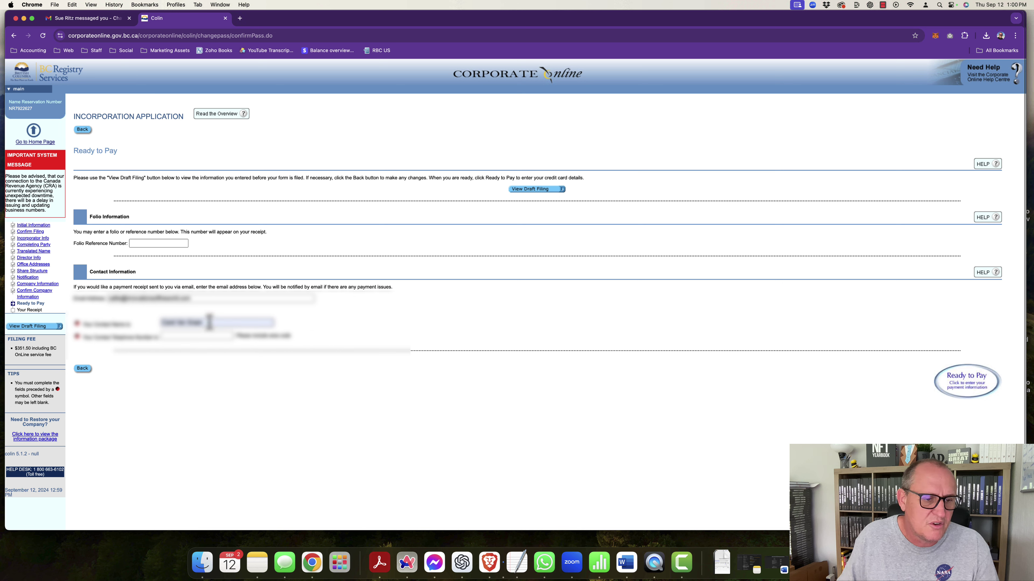
left_click(175, 335)
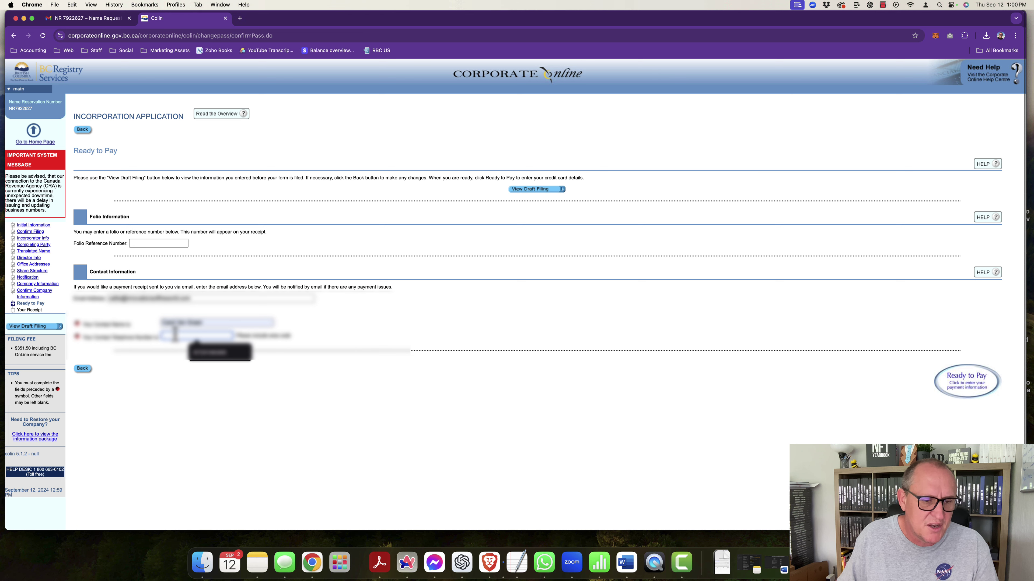
type("6")
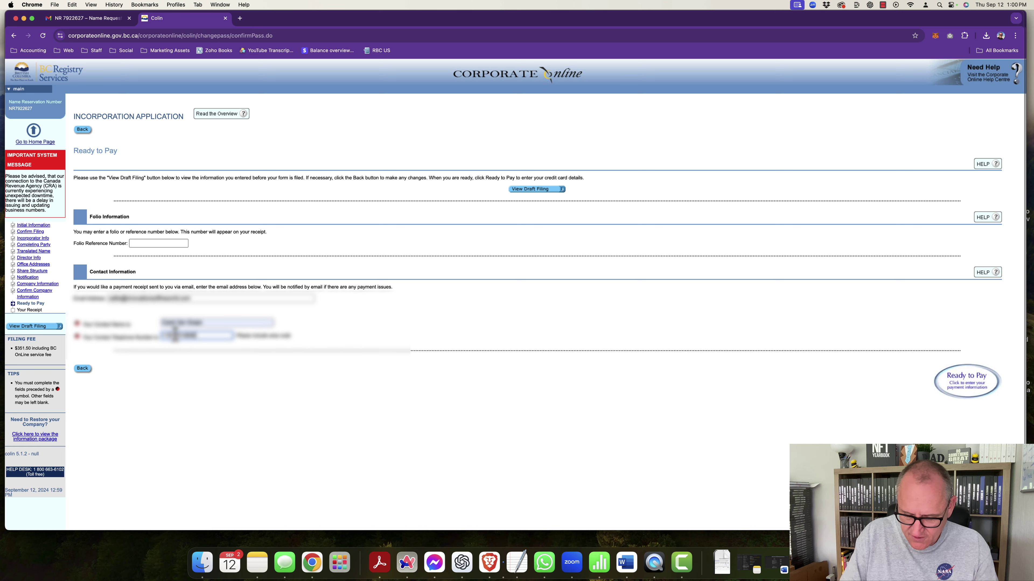
left_click(212, 369)
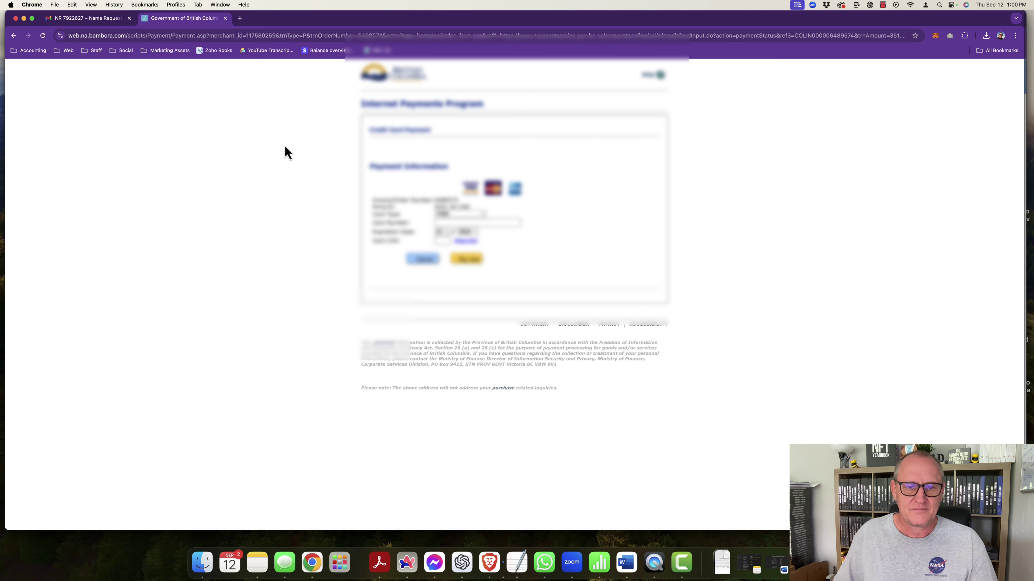
Step: Pay the $351.50 filing fee with the saved Mastercard after confirming its security code
left_click(462, 216)
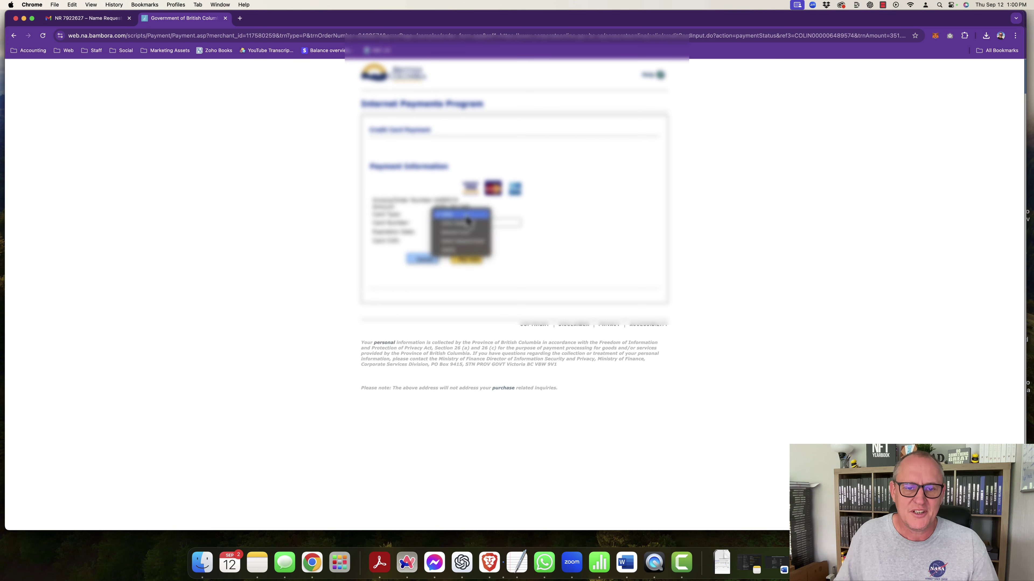
left_click(461, 240)
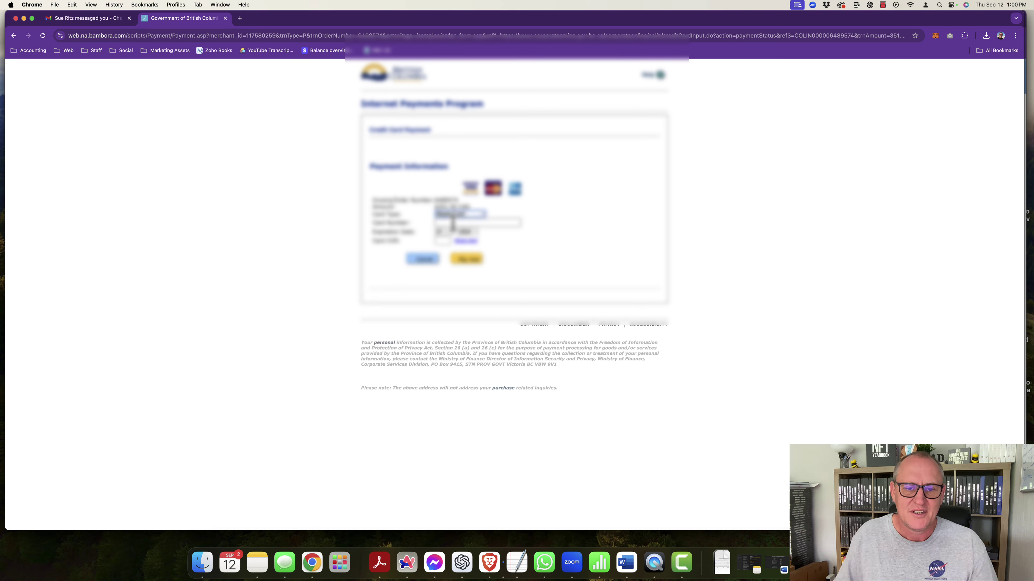
left_click(454, 223)
left_click(501, 243)
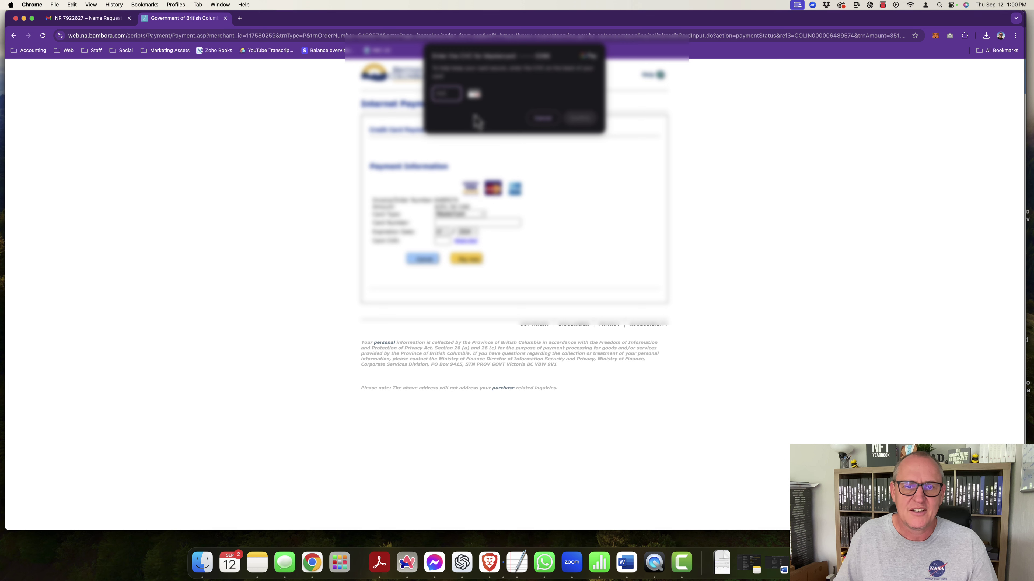
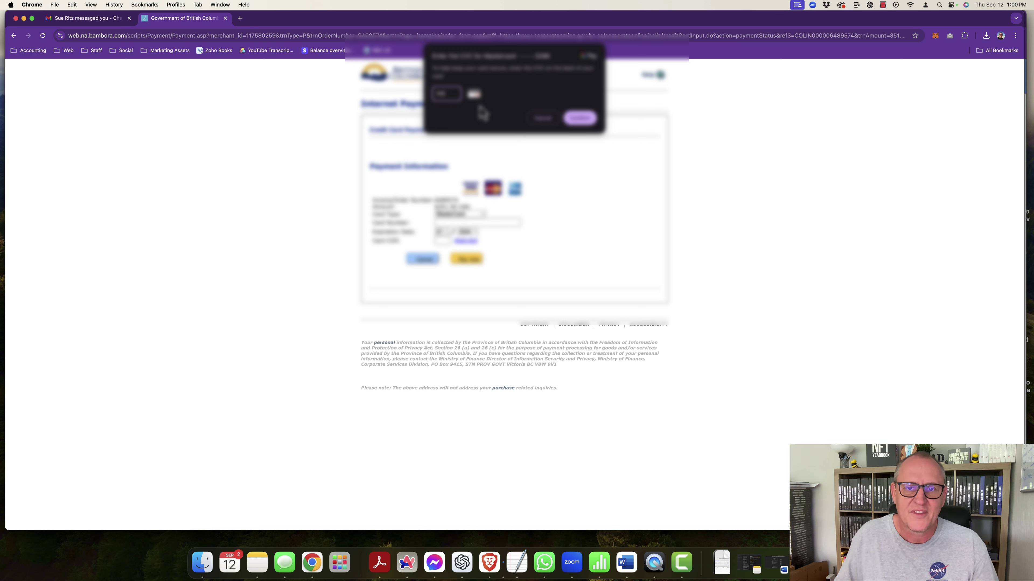
left_click(579, 118)
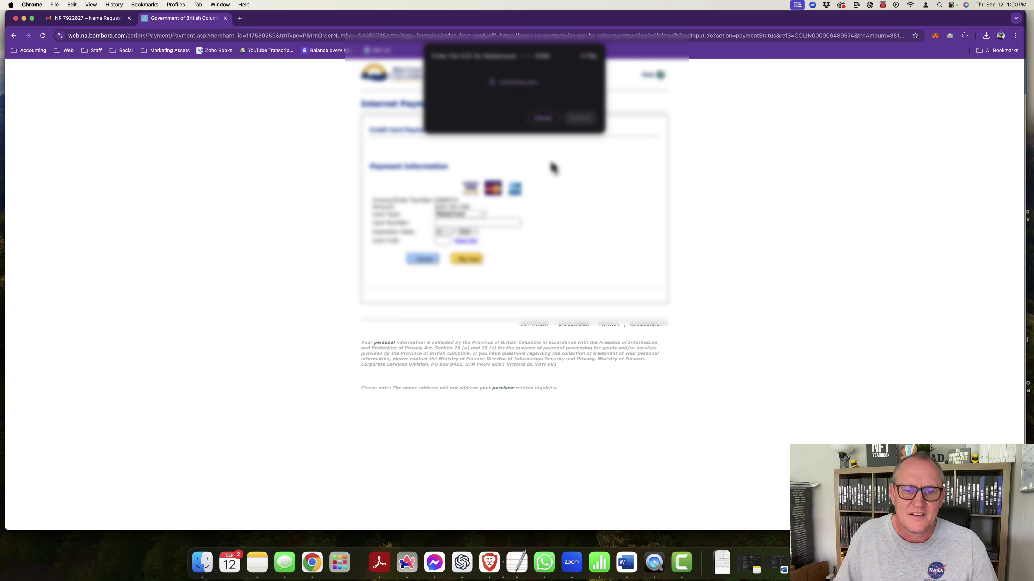
left_click(468, 262)
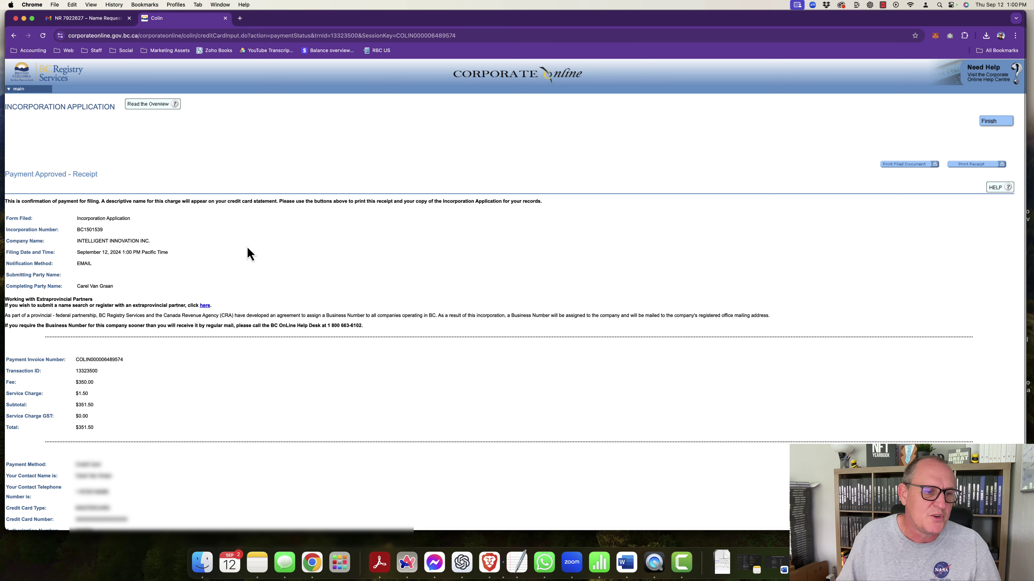
left_click_drag(77, 229, 104, 230)
key("super+c")
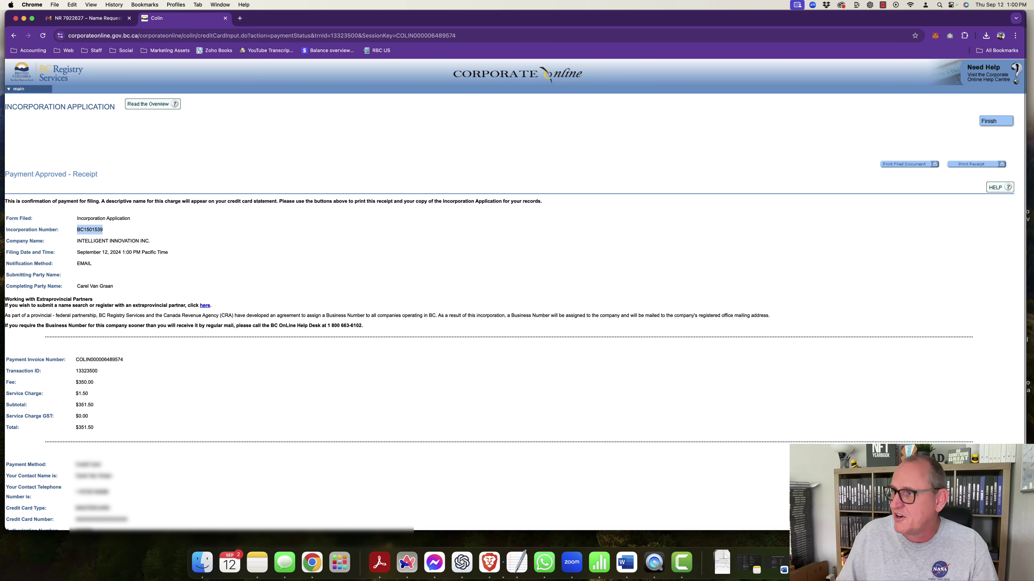
left_click_drag(742, 89, 389, 88)
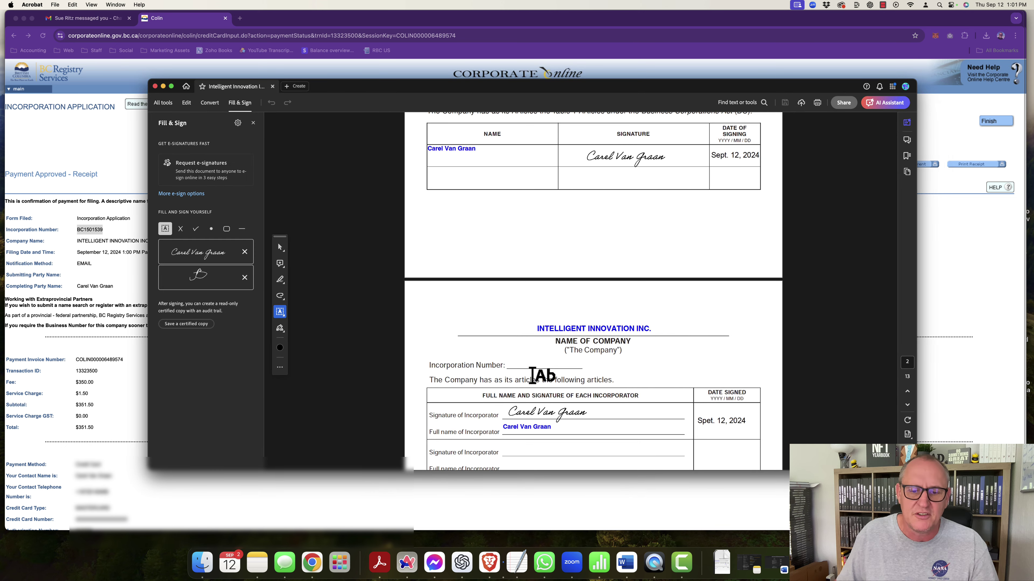
left_click(516, 365)
key("super+v")
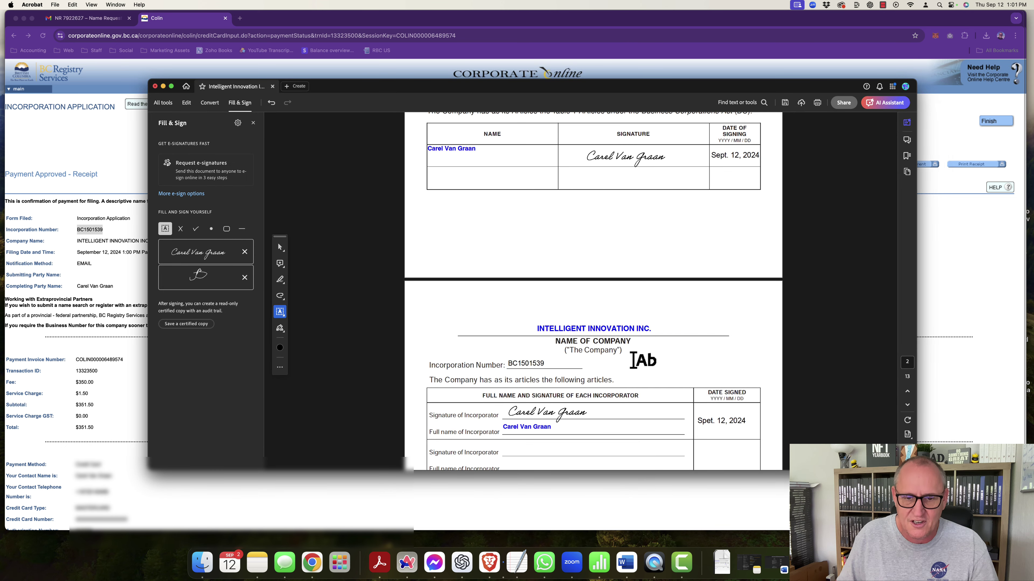
scroll(667, 303, "down", 10)
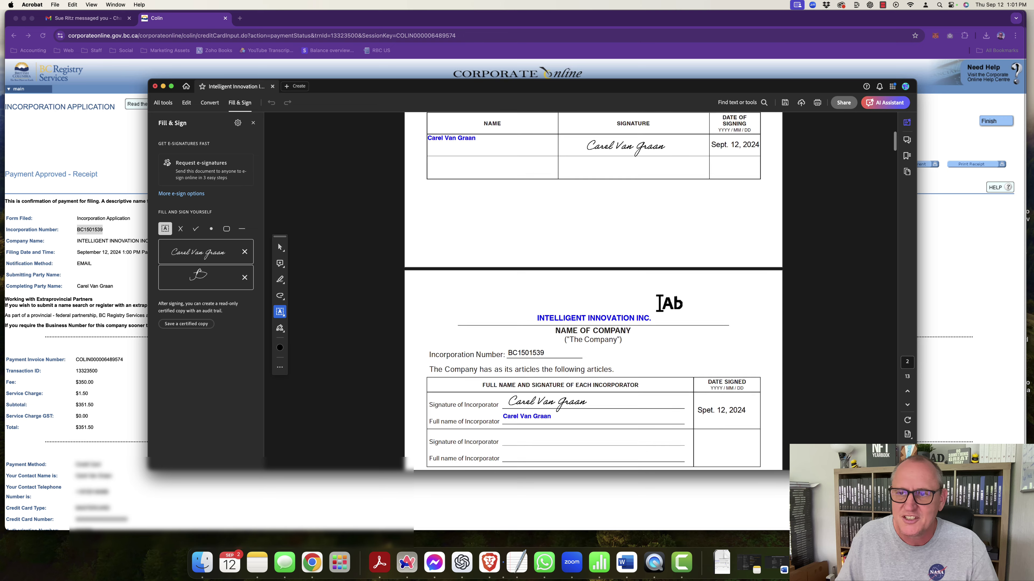
scroll(666, 303, "down", 5)
scroll(666, 304, "up", 5)
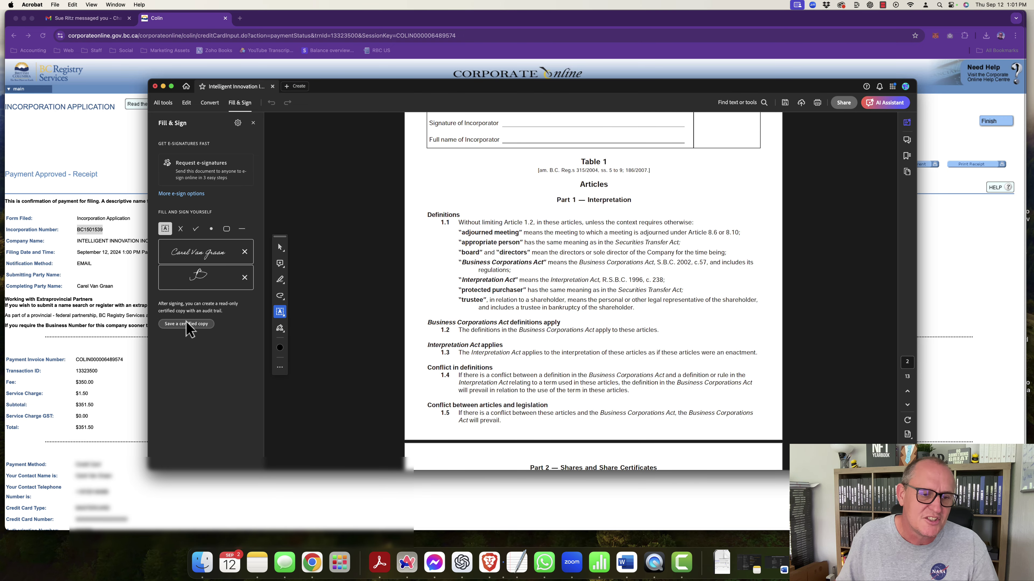
Step: Save a certified read-only copy, review its signature details, and close the agreement
left_click(198, 324)
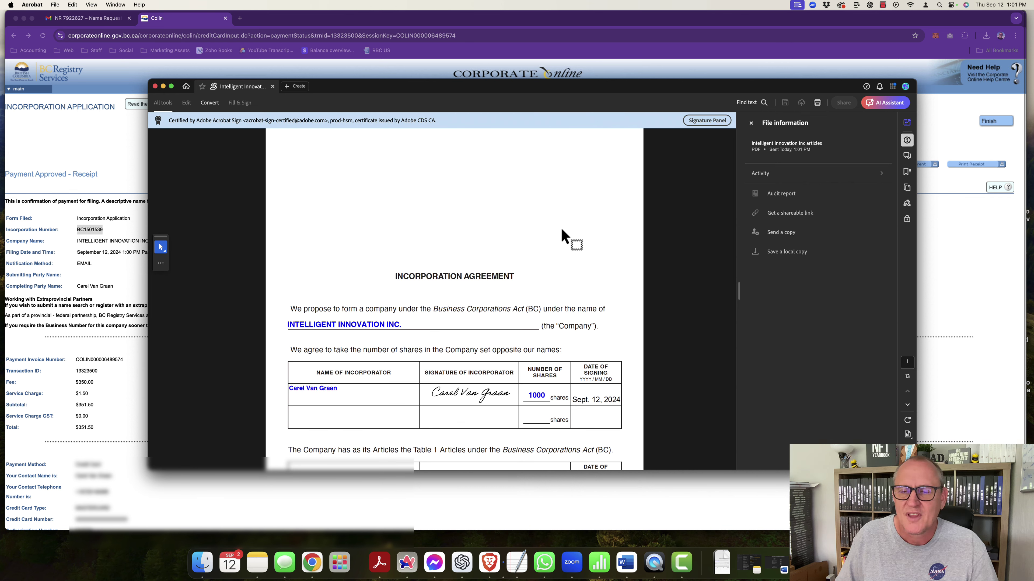
left_click(720, 121)
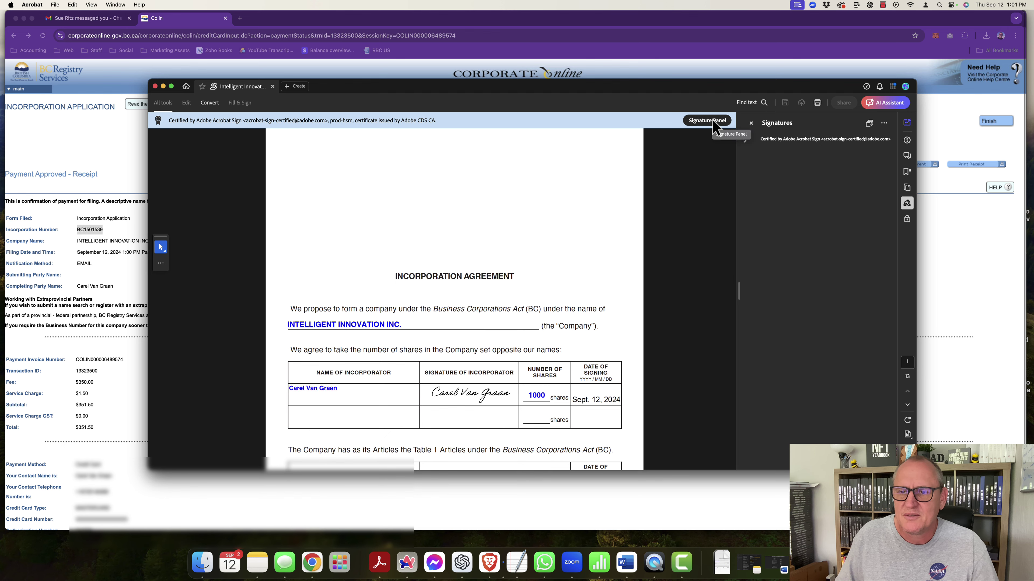
left_click(714, 122)
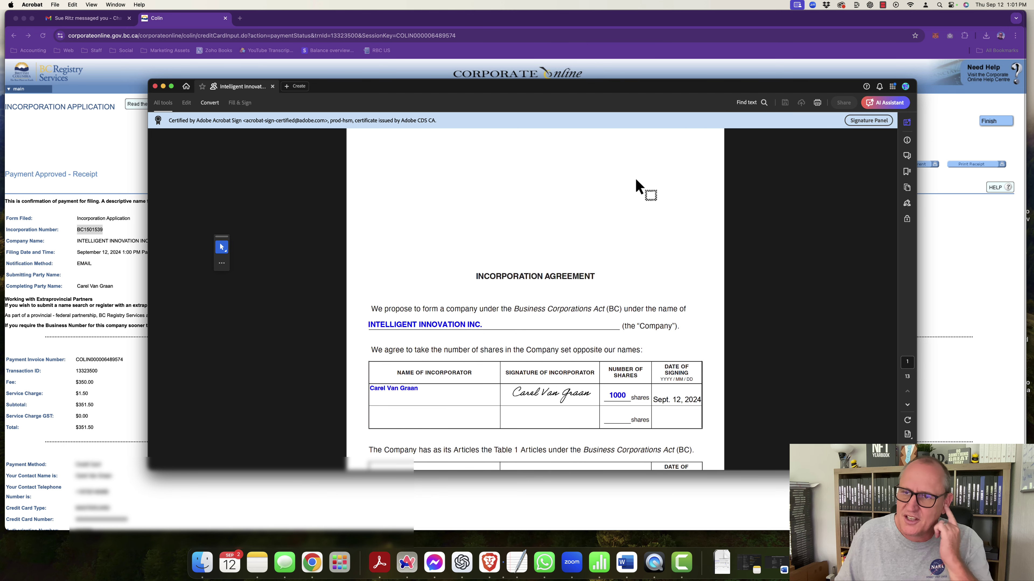
key("super+w")
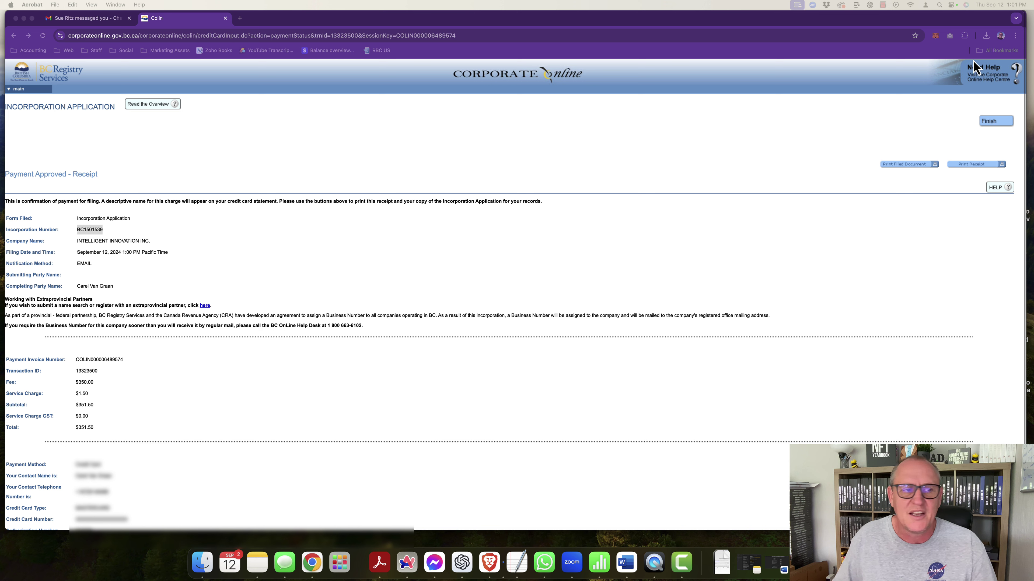
Step: Finish the incorporation filing, rate survey Q1–Q2 Somewhat Agree and Q3 Somewhat Satisfied, then skip the rest
left_click(996, 124)
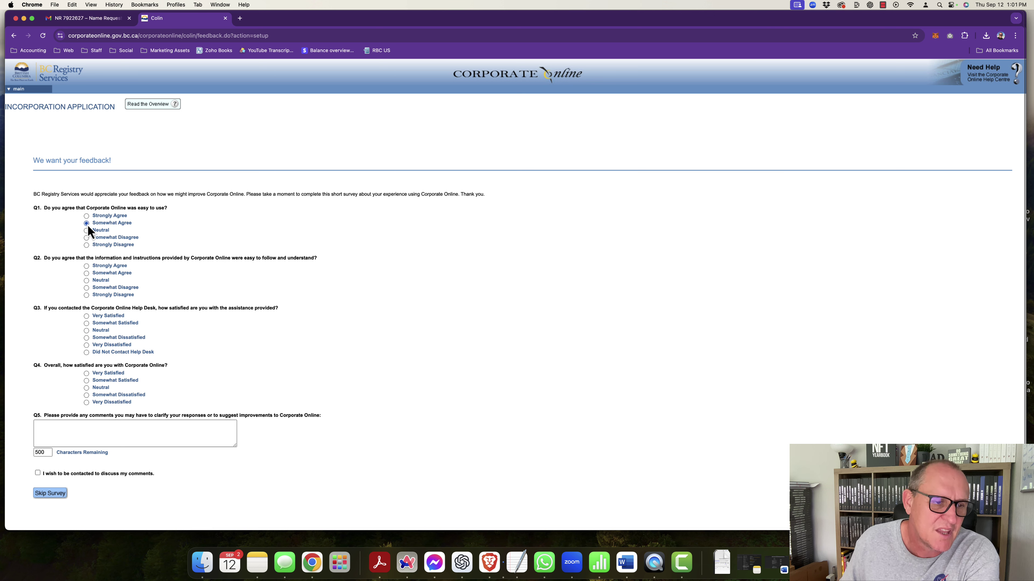
left_click(87, 224)
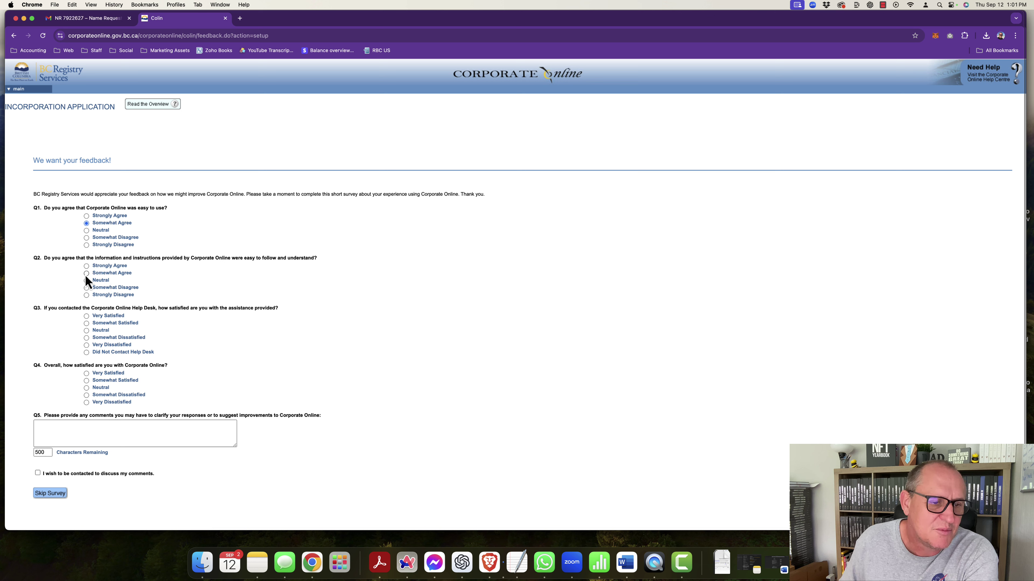
left_click(86, 273)
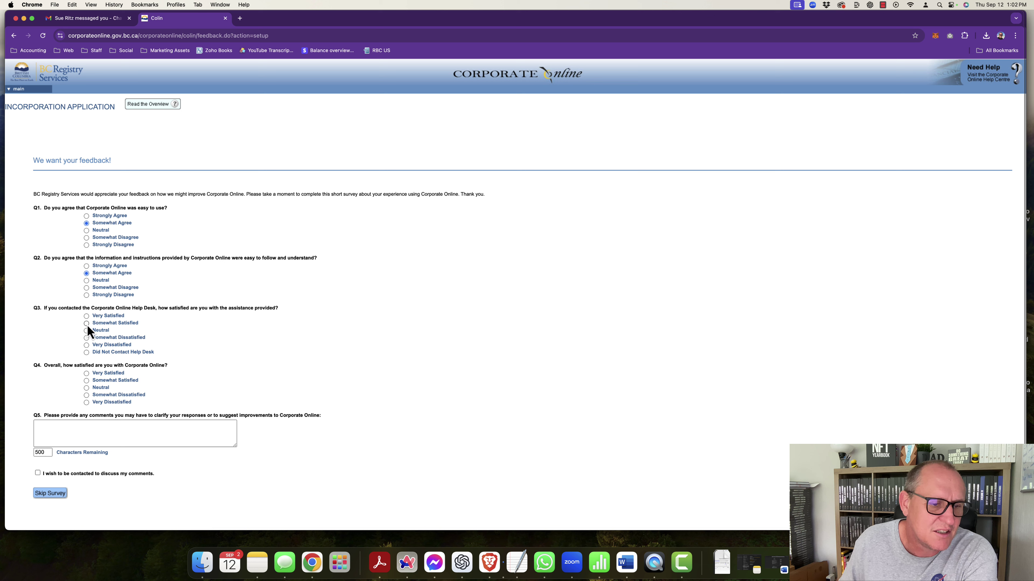
left_click(86, 324)
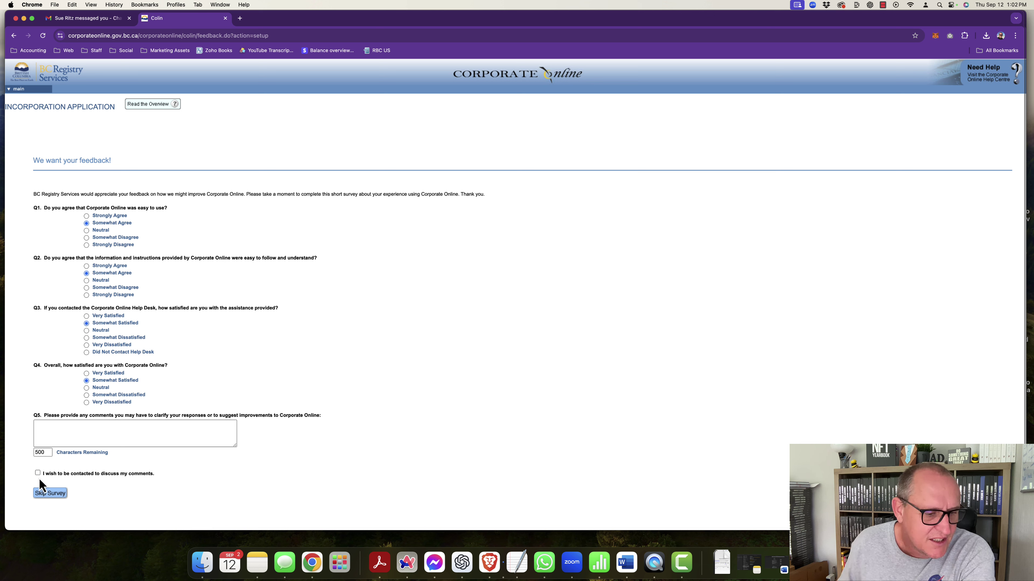
left_click(50, 493)
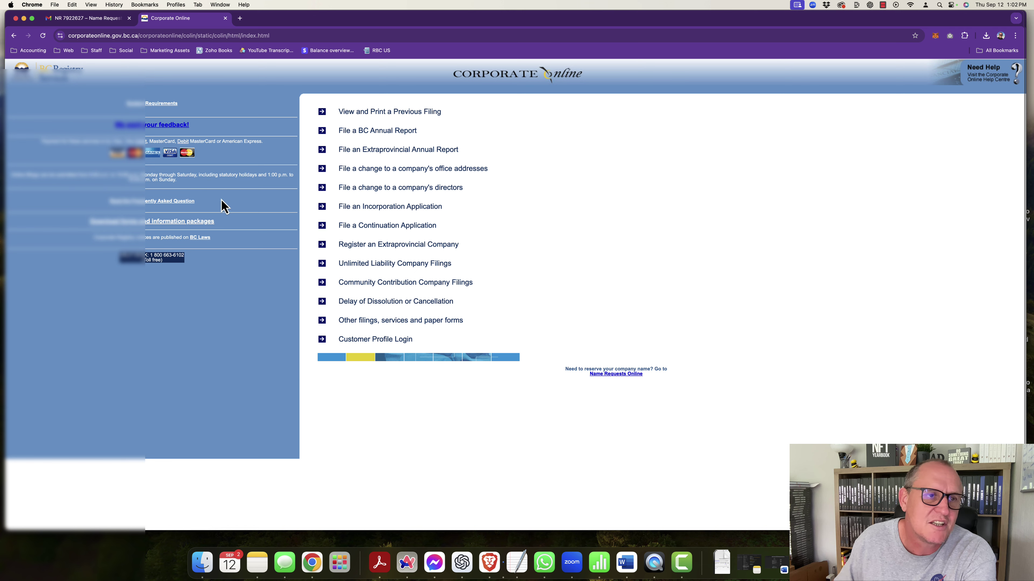
Step: In Gmail, open the Corporate Registry Company Information email and preview its PDF attachment
left_click(82, 18)
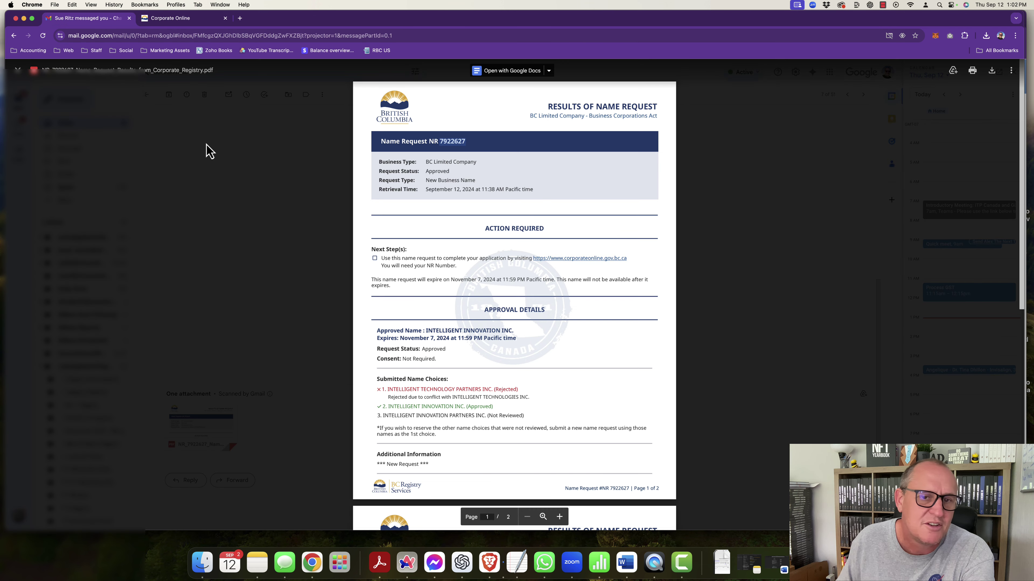
left_click(262, 169)
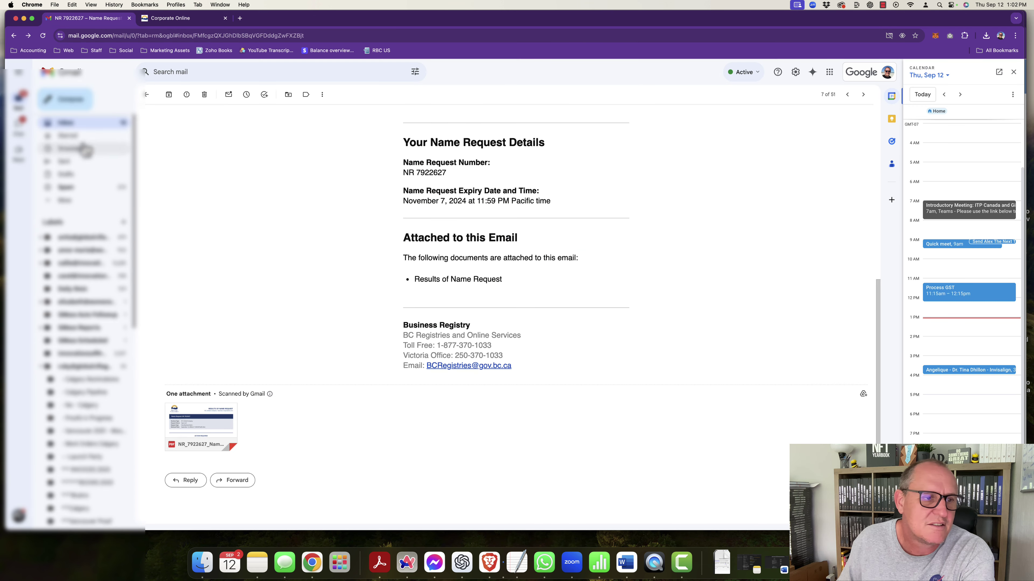
left_click(68, 124)
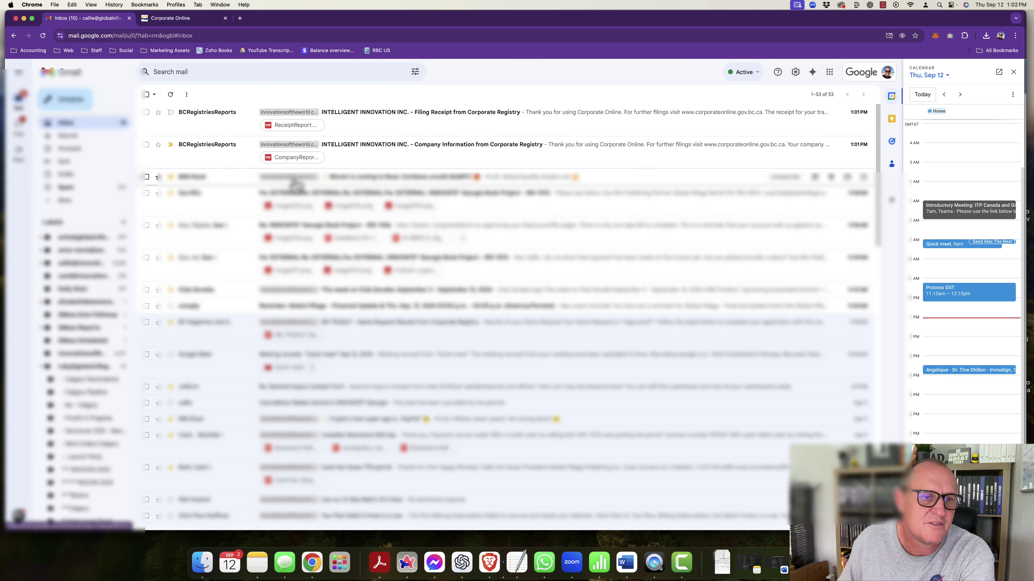
left_click(375, 150)
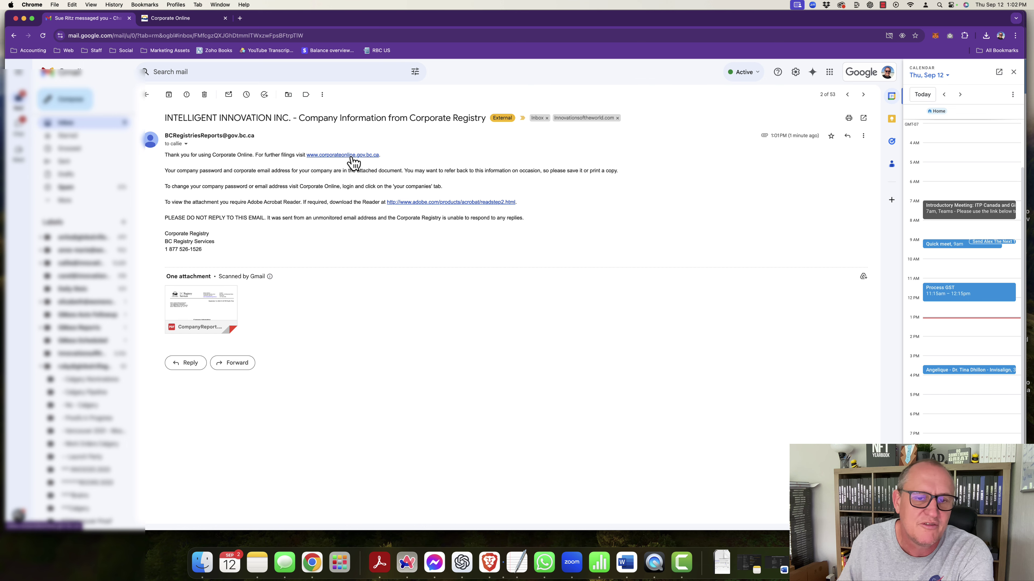
left_click(194, 310)
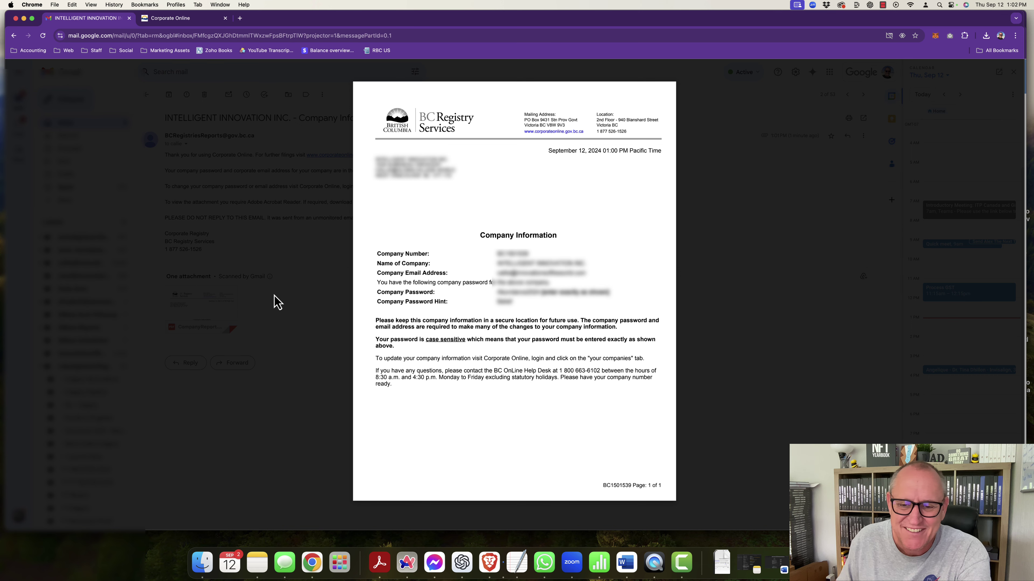
left_click(277, 302)
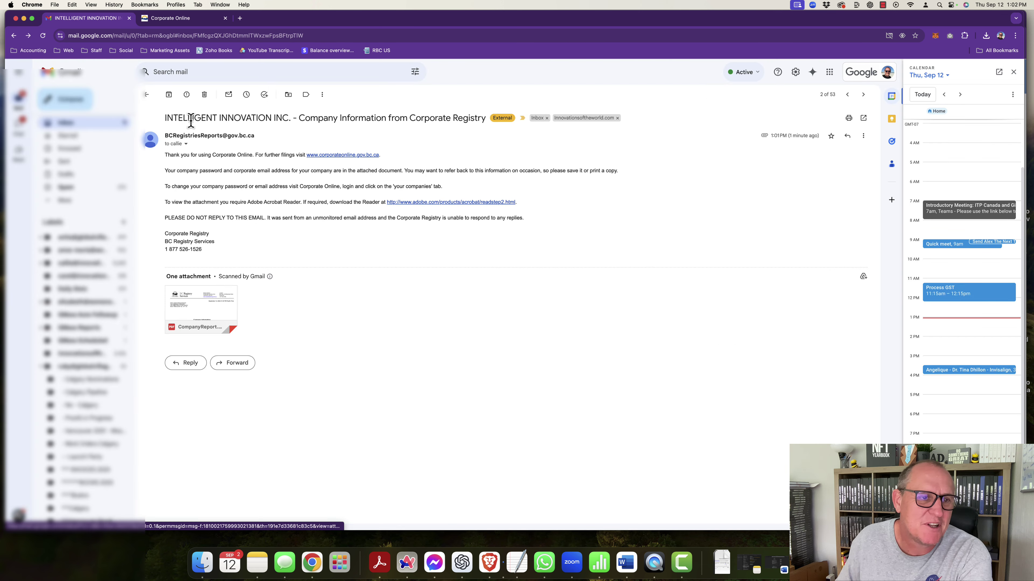
Step: Open the Filing Receipt email and preview its ReceiptReport.pdf attachment
left_click(146, 95)
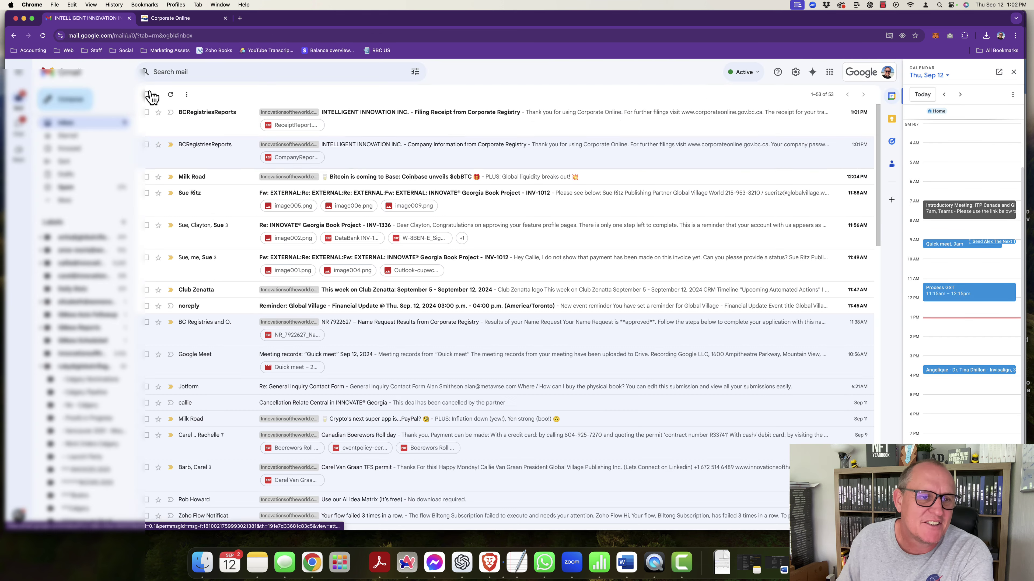
left_click(375, 109)
left_click(201, 296)
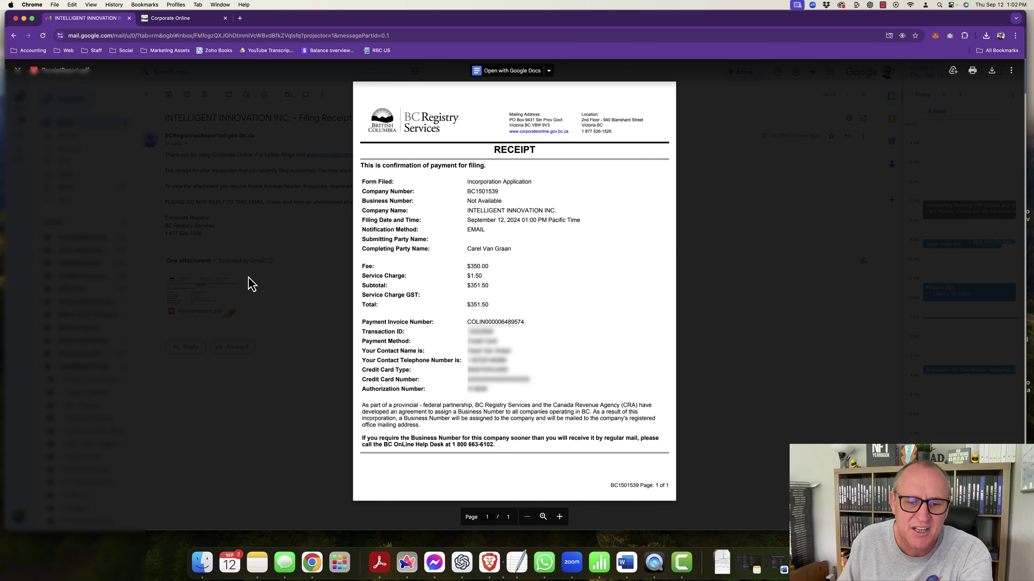
left_click(282, 239)
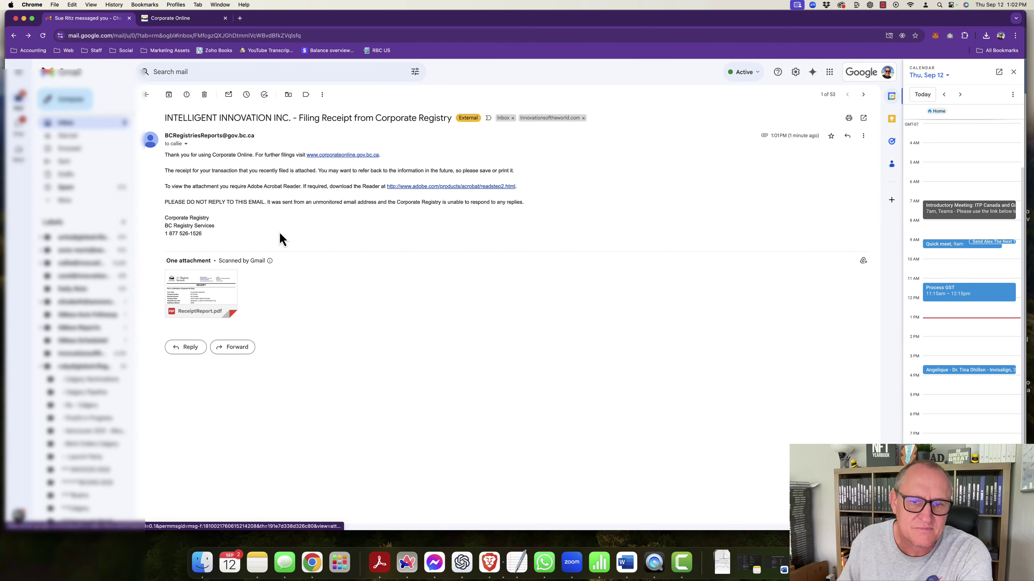